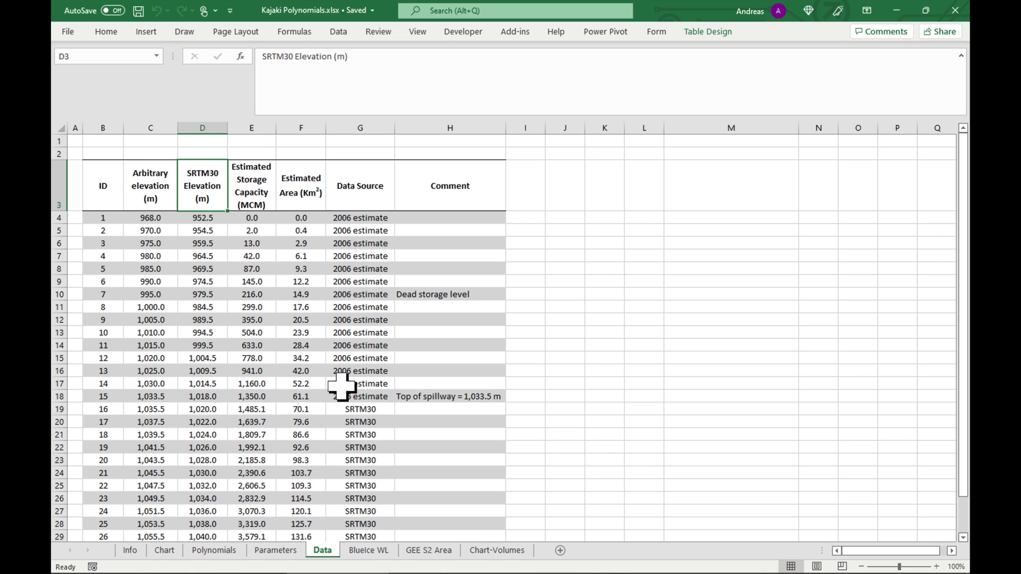
- Create a copy of the Data sheet within the workbook and place it before the BlueIce WL sheet
right_click(327, 553)
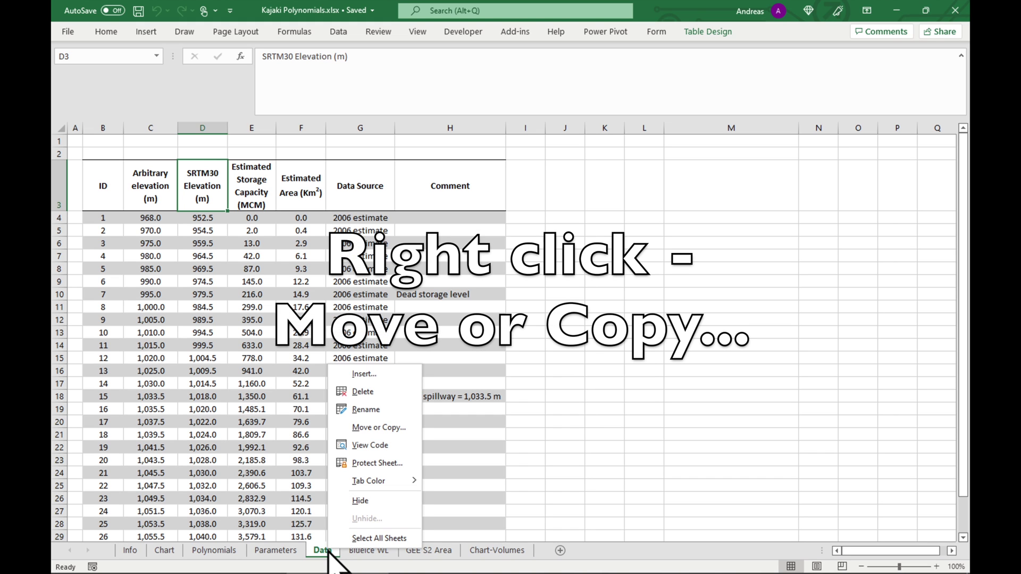
left_click(356, 427)
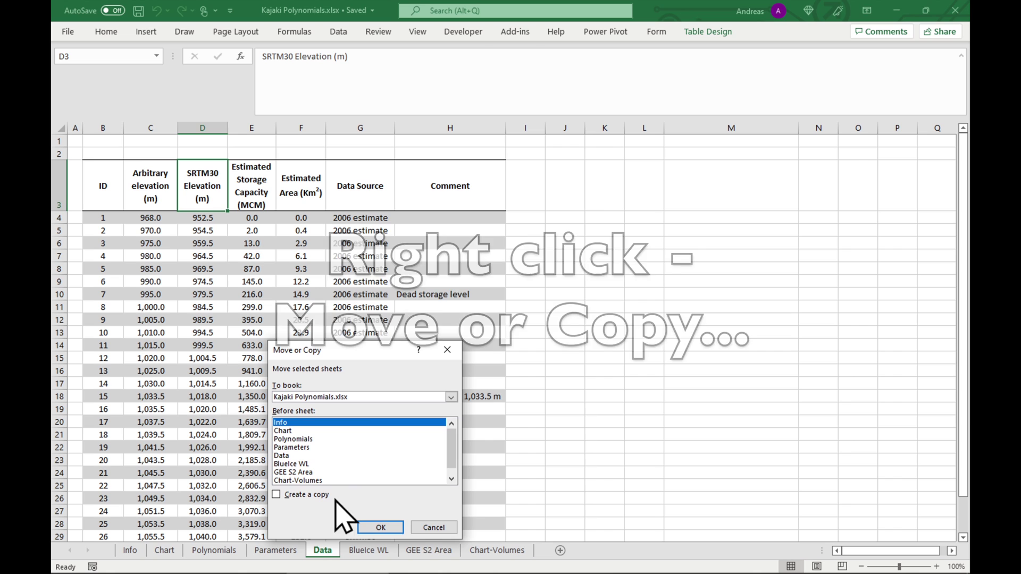
left_click(306, 496)
left_click(452, 479)
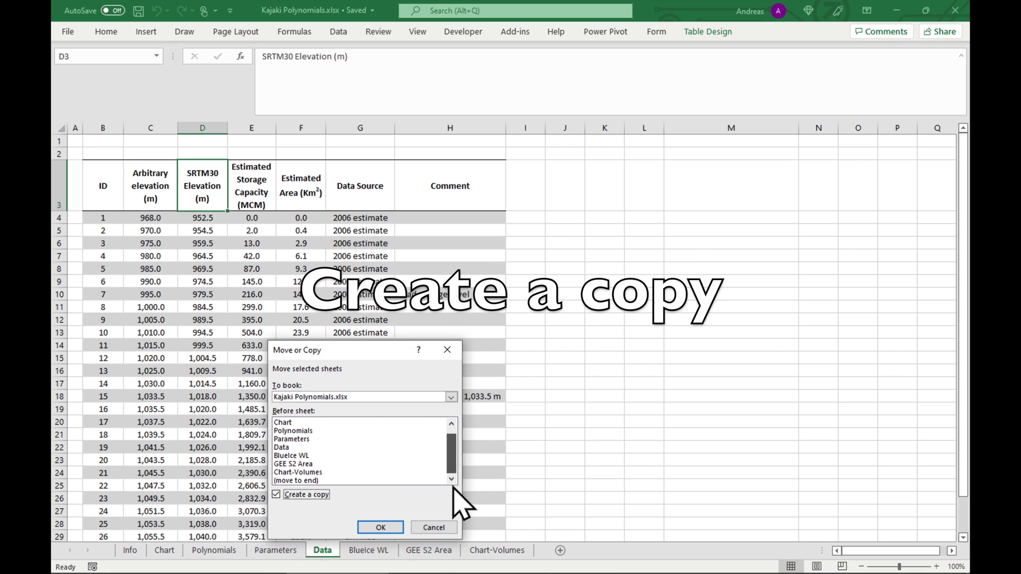
left_click(298, 455)
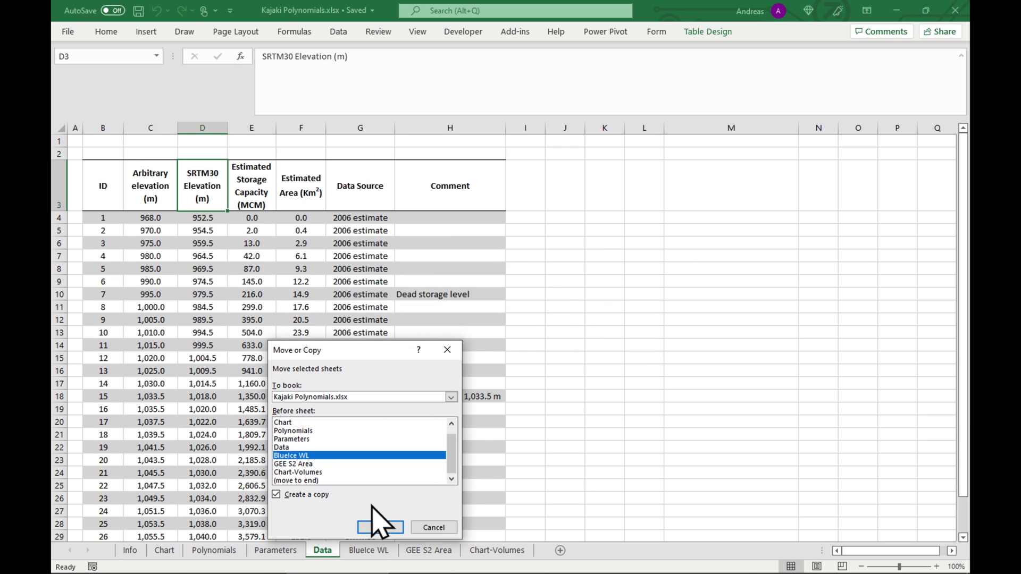
left_click(381, 528)
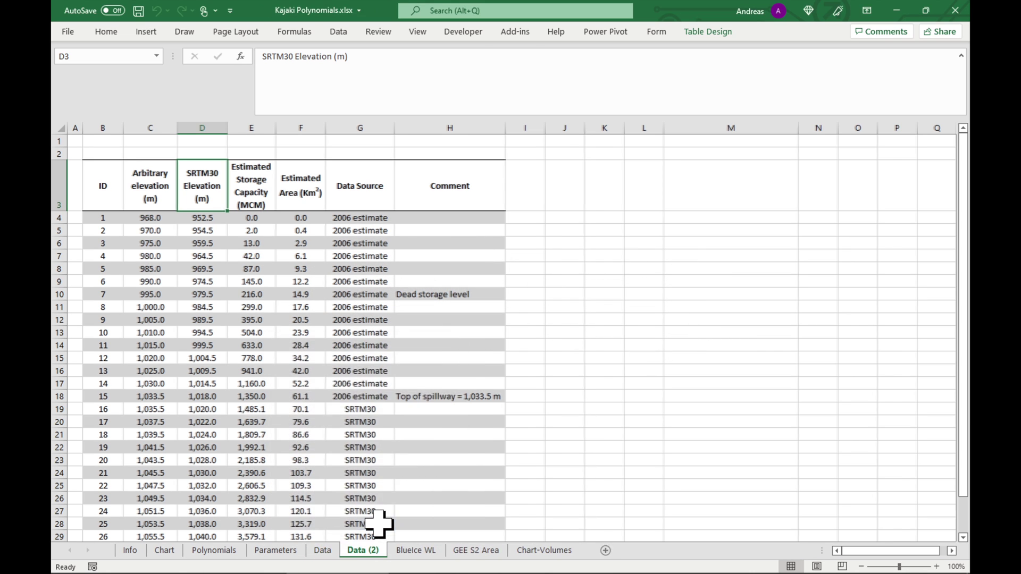
- Rename the copied sheet as Calcs and its table as tbl_Data
right_click(375, 556)
left_click(410, 417)
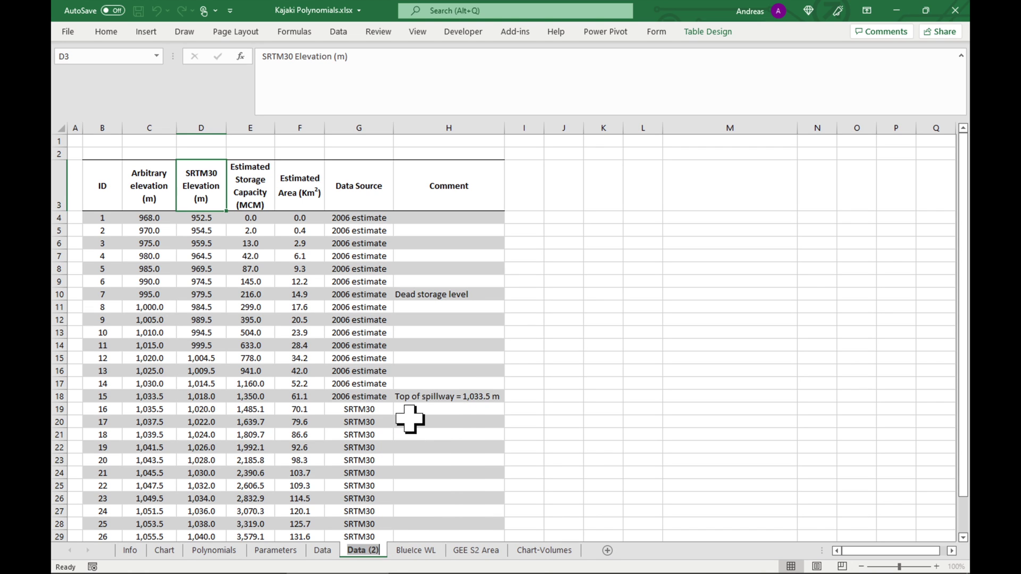
type("Calcs")
left_click(351, 332)
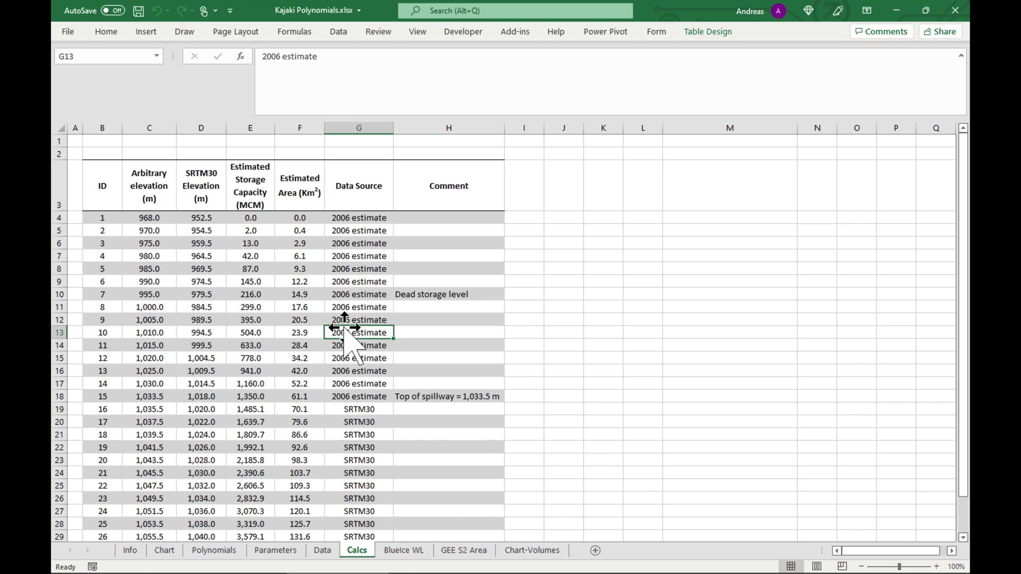
left_click(728, 33)
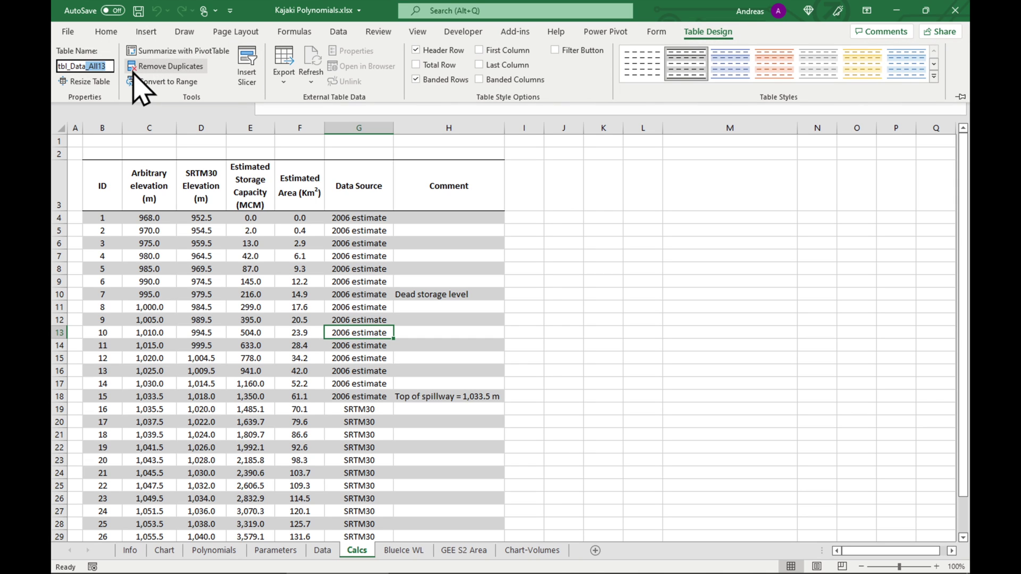
key("Return")
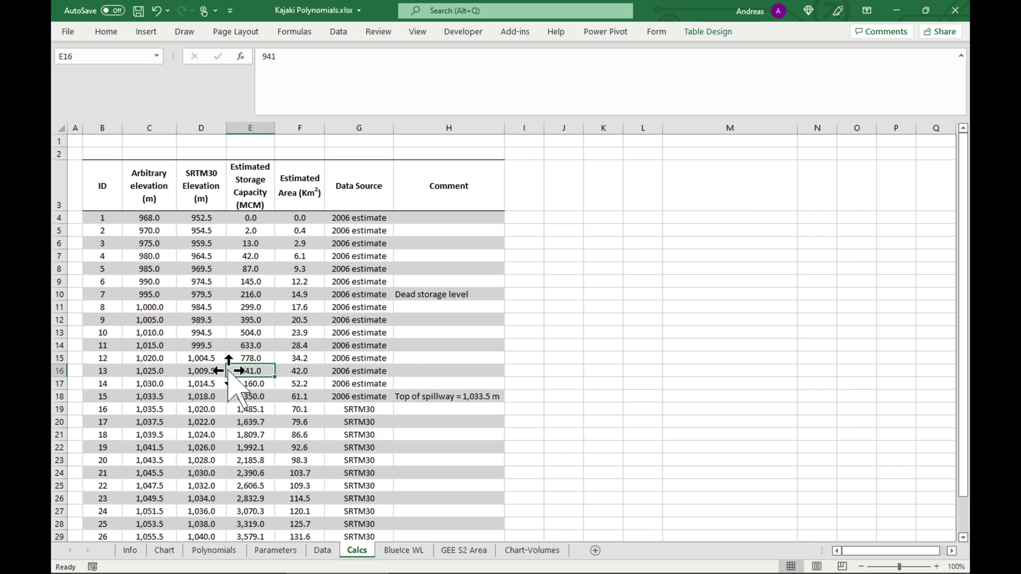
- Delete the SRTM30 Elevation, Data Source and Comment columns from the table on the Calcs sheet
right_click(206, 127)
left_click(250, 245)
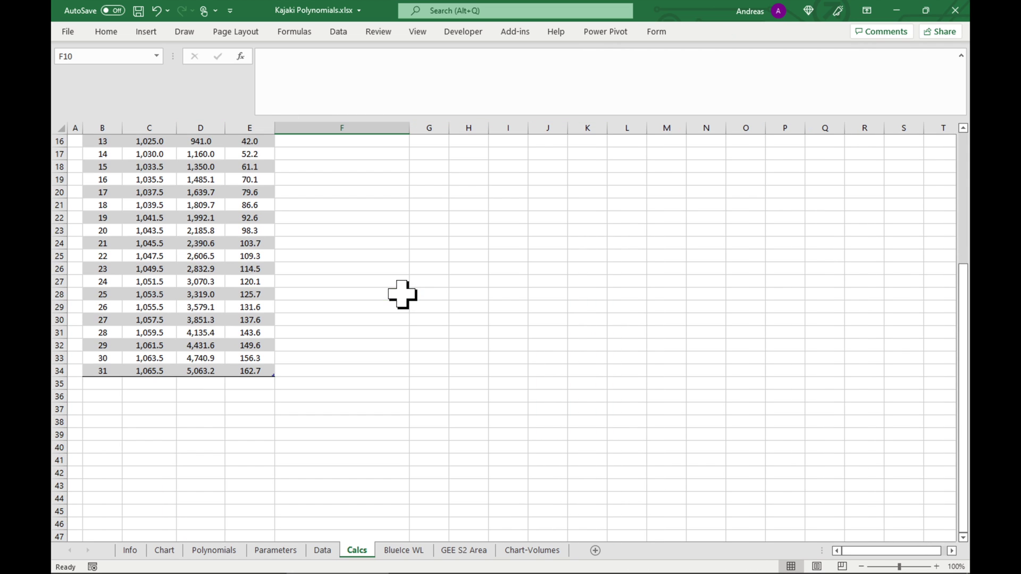
scroll(403, 294, "up", 5)
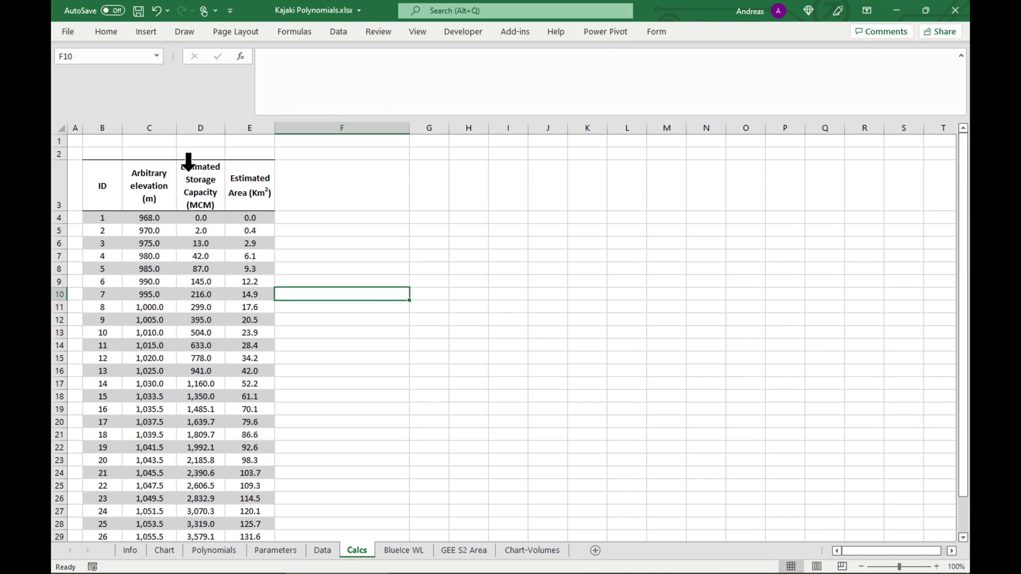
- Insert a markers-only scatter chart of storage capacity against arbitrary elevation and enlarge it to span about F3 to P23
left_click(157, 155)
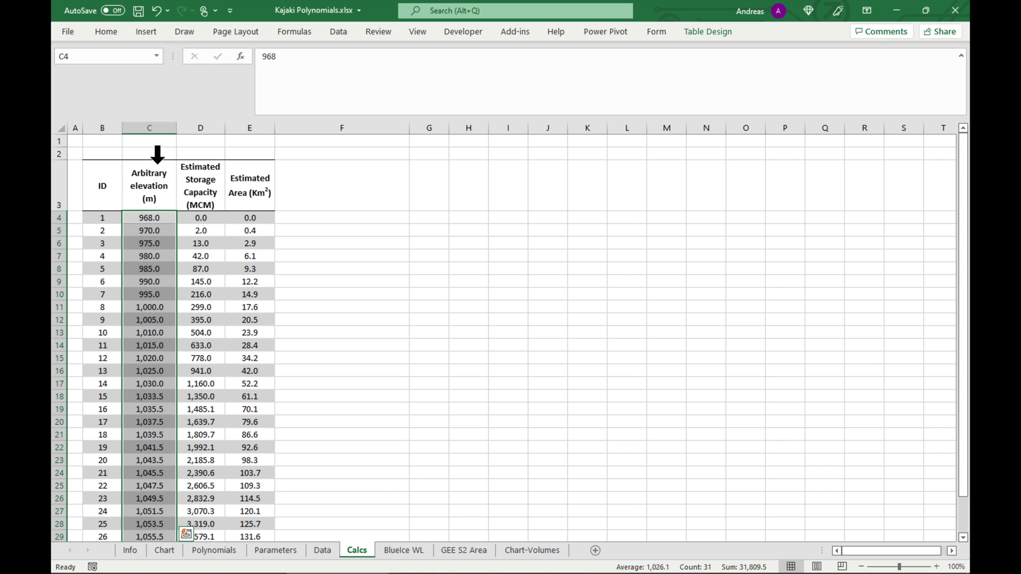
left_click(202, 154, "ctrl")
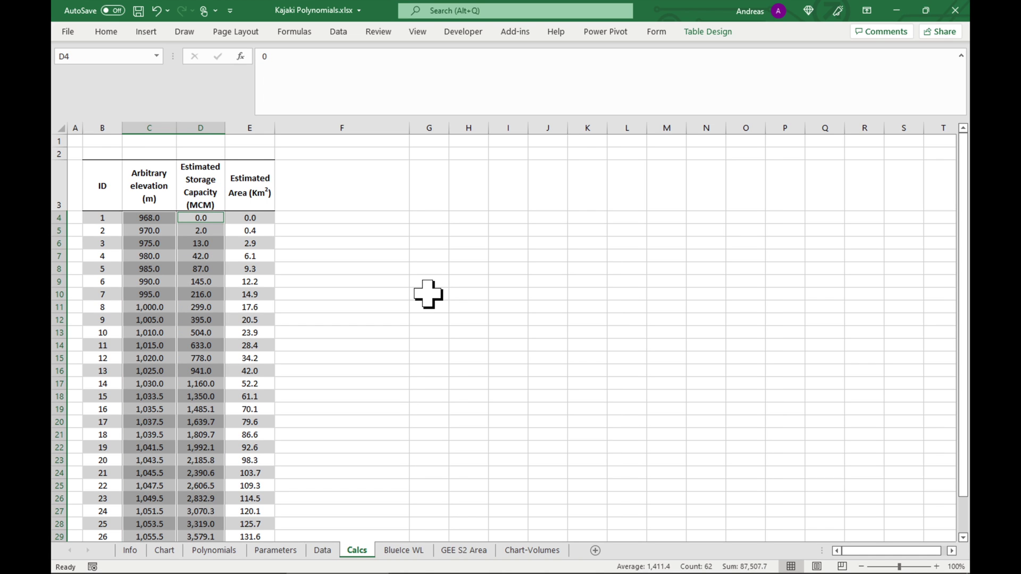
left_click(144, 33)
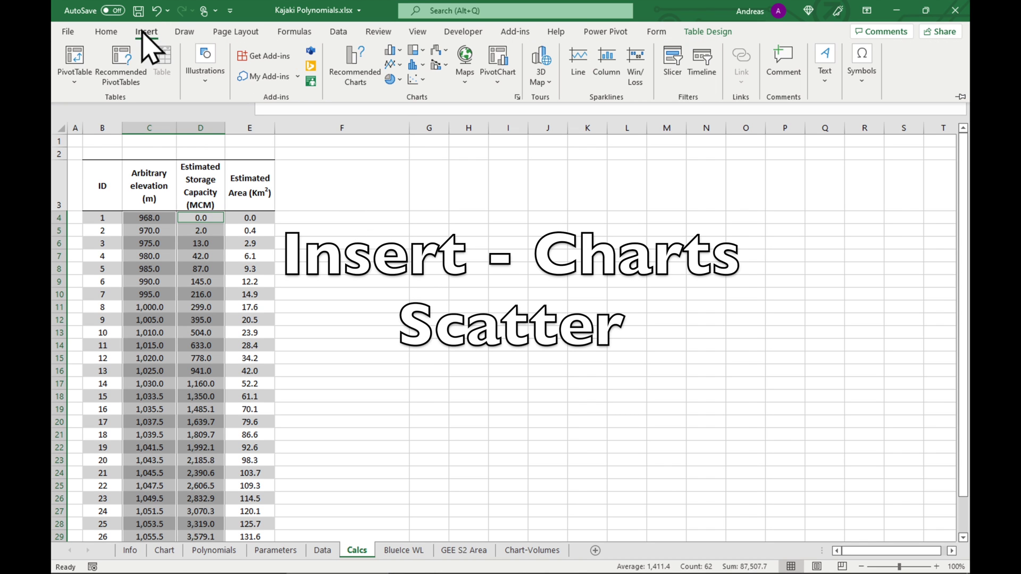
left_click(418, 79)
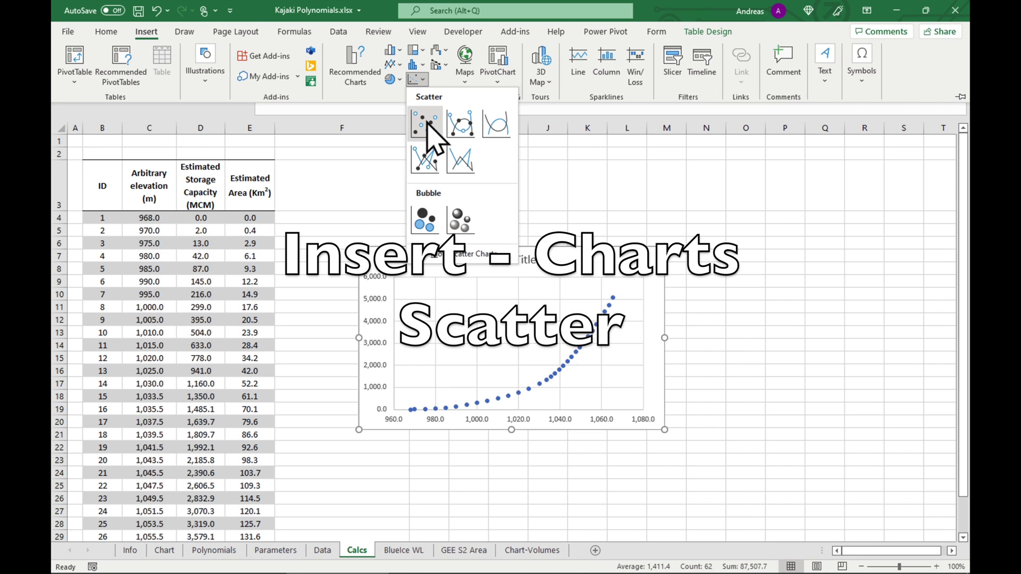
left_click(429, 126)
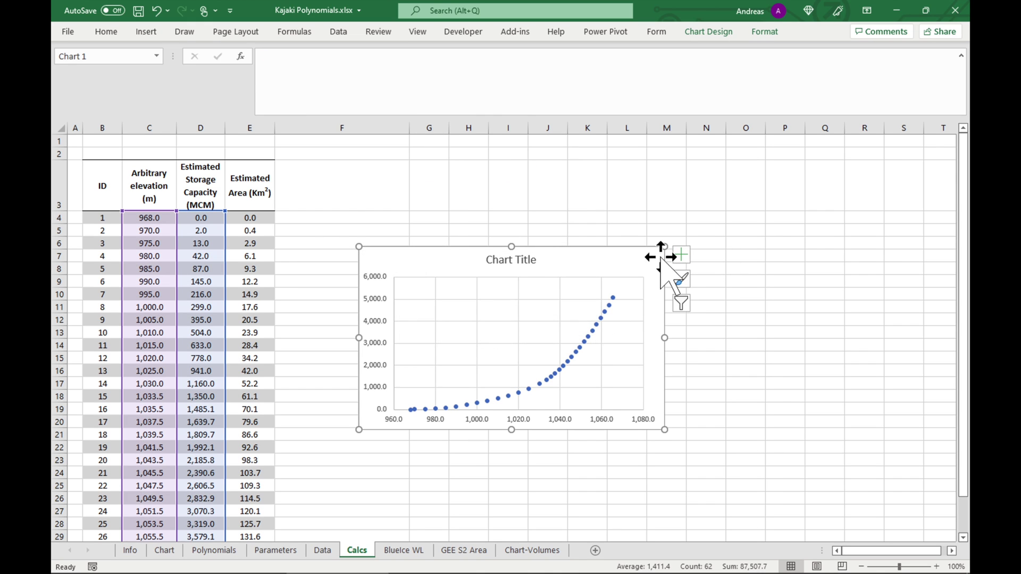
left_click_drag(664, 247, 671, 174)
left_click_drag(666, 428, 782, 461)
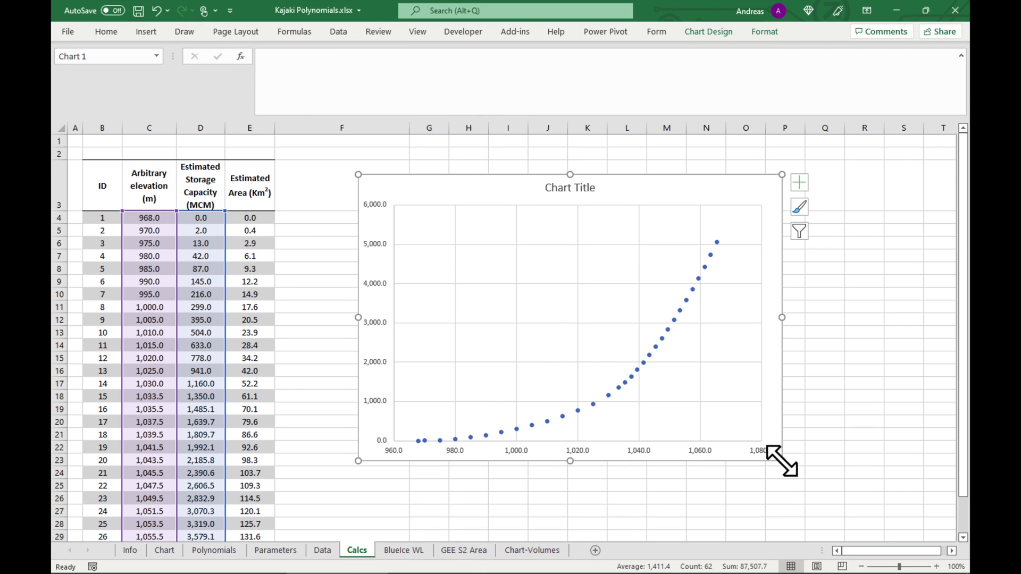
- Add primary horizontal and primary vertical axis titles to the scatter chart
left_click(701, 33)
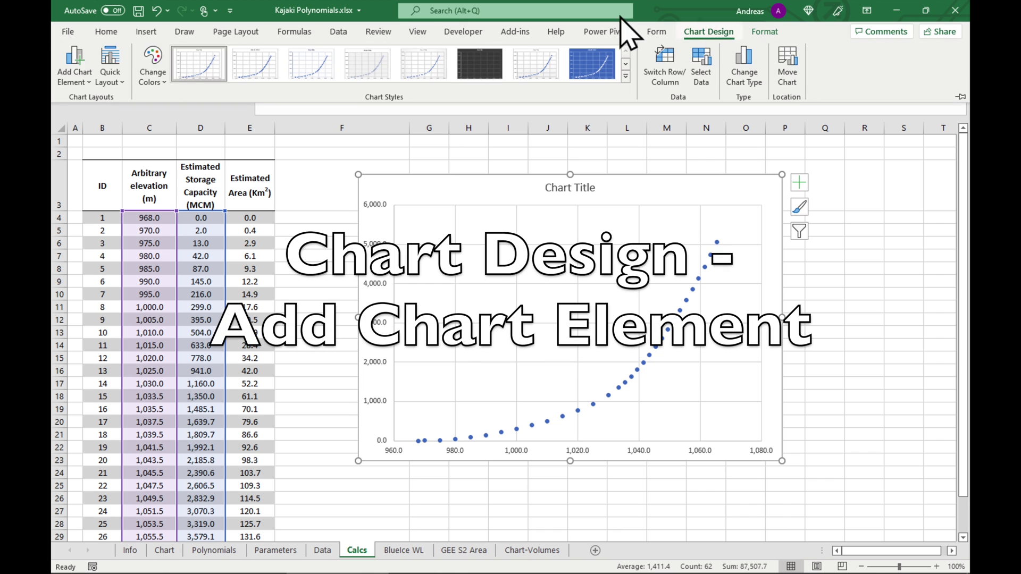
left_click(84, 80)
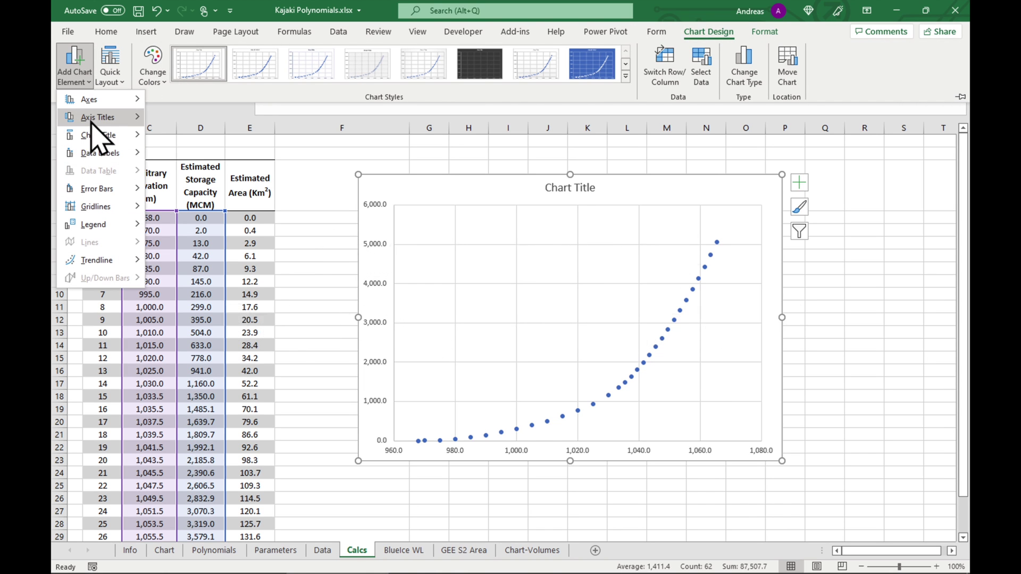
mouse_move(93, 117)
left_click(221, 123)
left_click(77, 75)
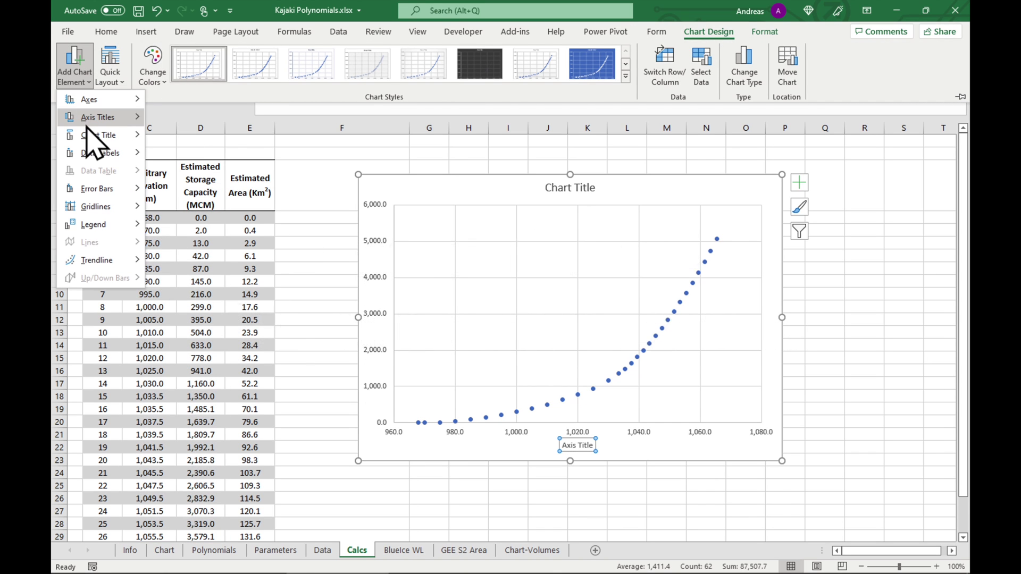
left_click(197, 154)
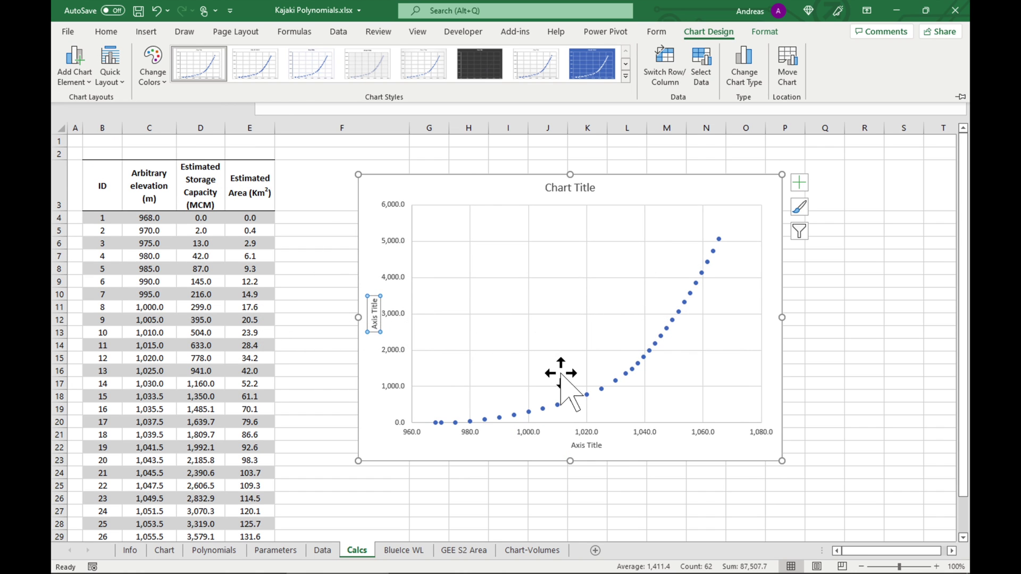
key("ctrl+F1")
- Link the horizontal axis title to the Arbitrary elevation (m) header in C3 and enlarge its font
left_click(589, 446)
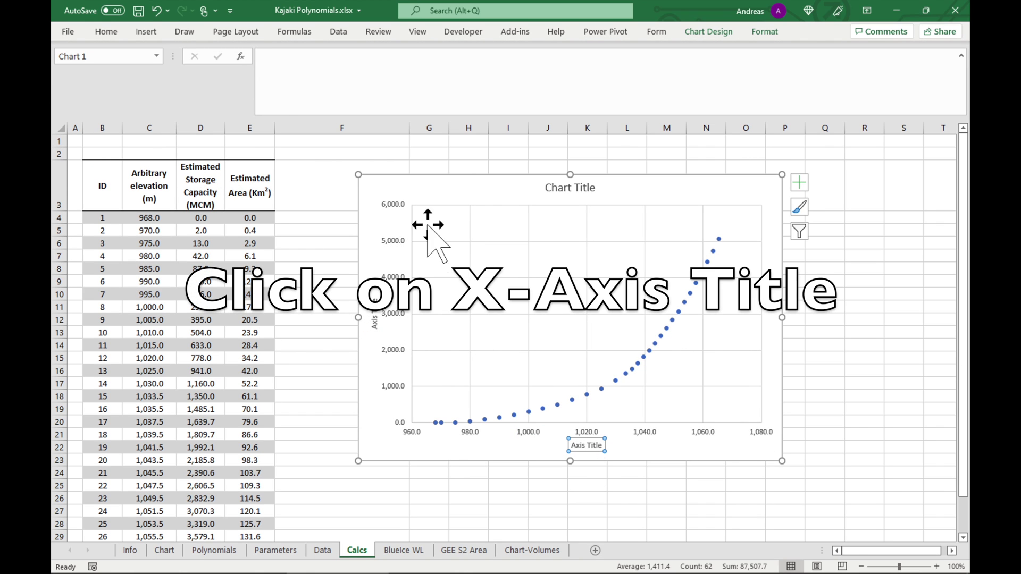
left_click(279, 63)
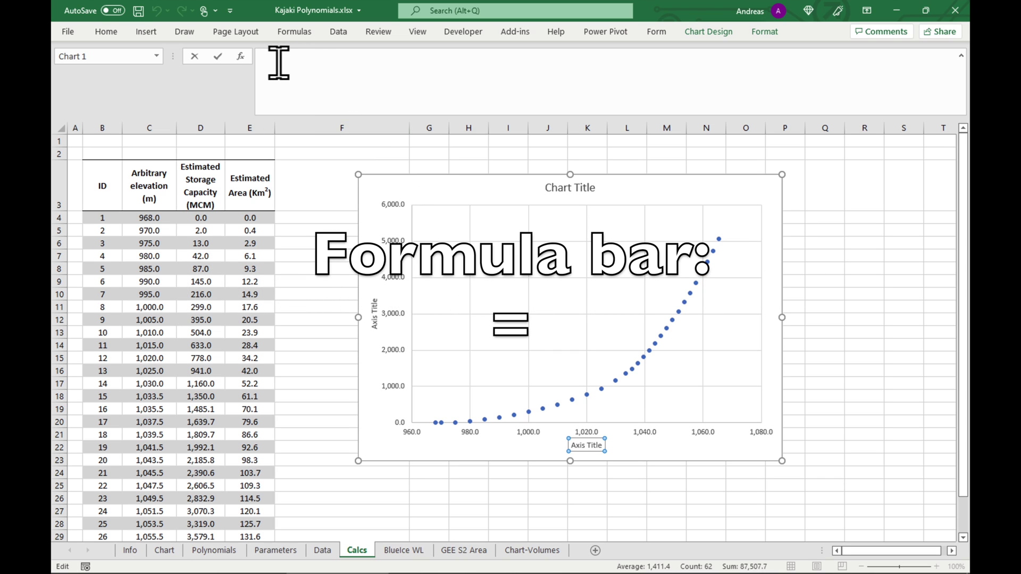
type("=")
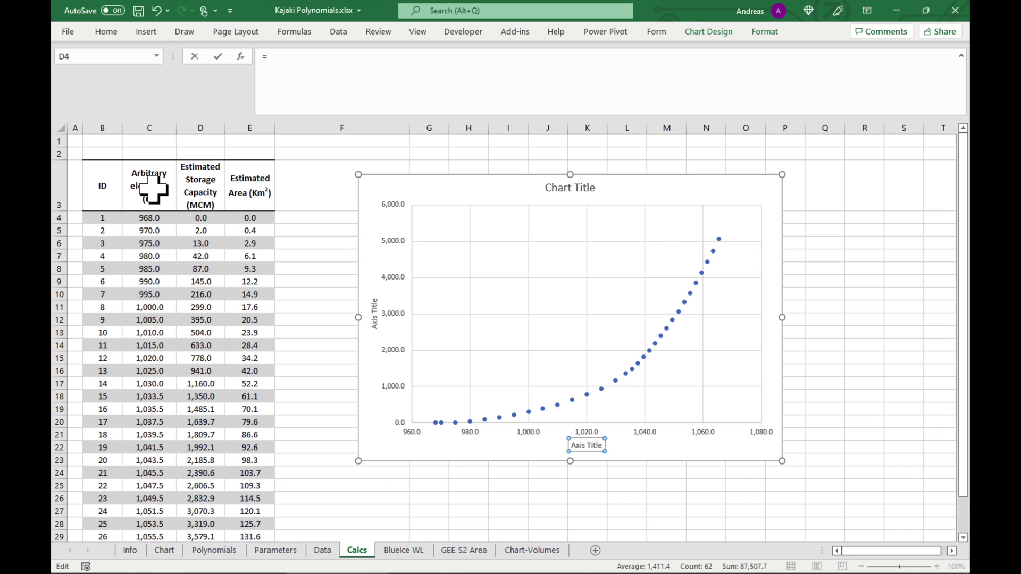
left_click(153, 189)
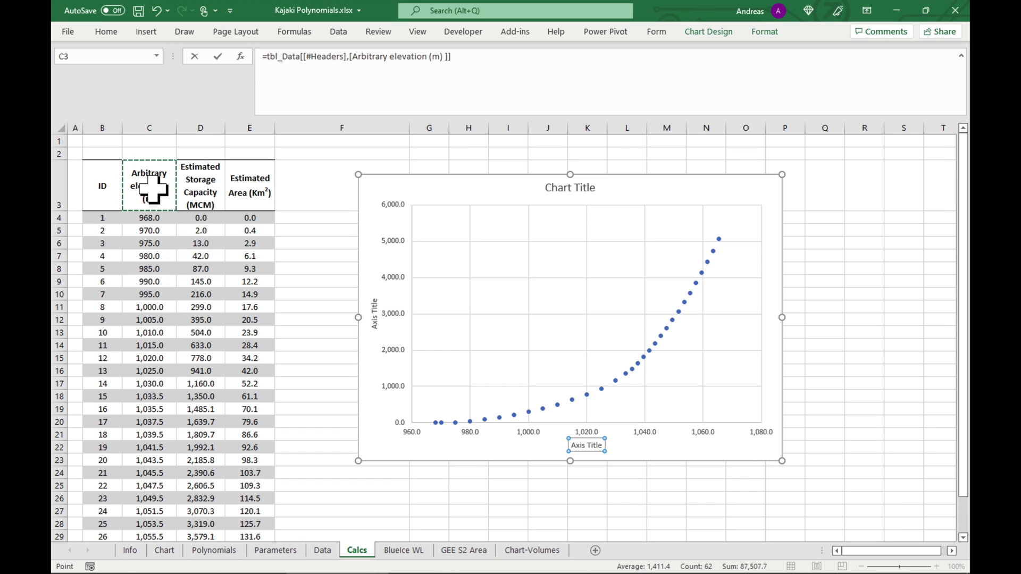
key("Return")
left_click(106, 31)
left_click(210, 56)
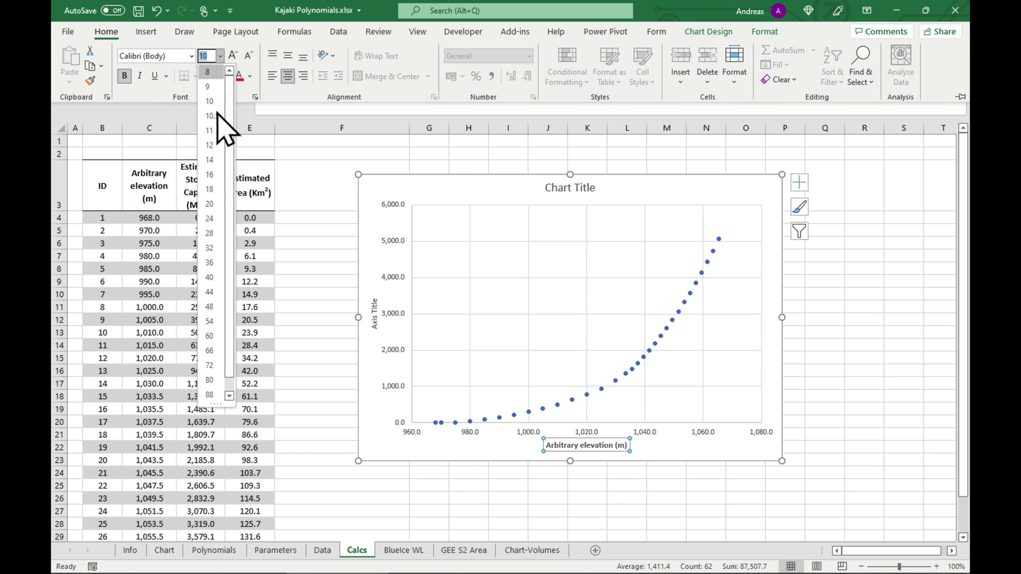
left_click(208, 191)
- Set the number labels on both the horizontal and vertical axes to font size 12
left_click(527, 428)
left_click(106, 32)
left_click(210, 56)
left_click(210, 145)
left_click(393, 309)
left_click(106, 32)
left_click(221, 56)
left_click(209, 145)
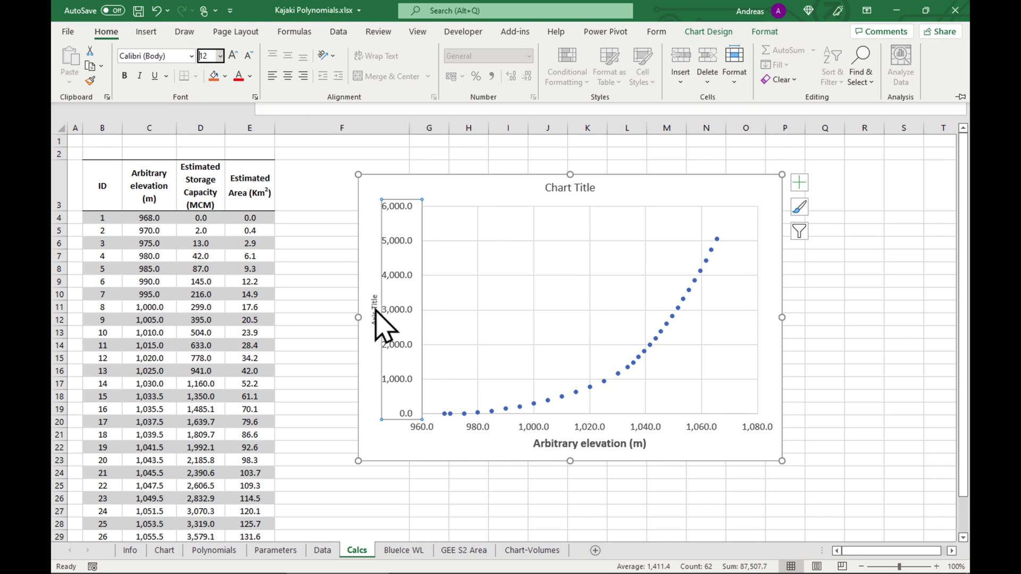
- Link the vertical axis title to the Estimated Storage Capacity (MCM) header in D3, then enlarge its font and make it bold
left_click(374, 308)
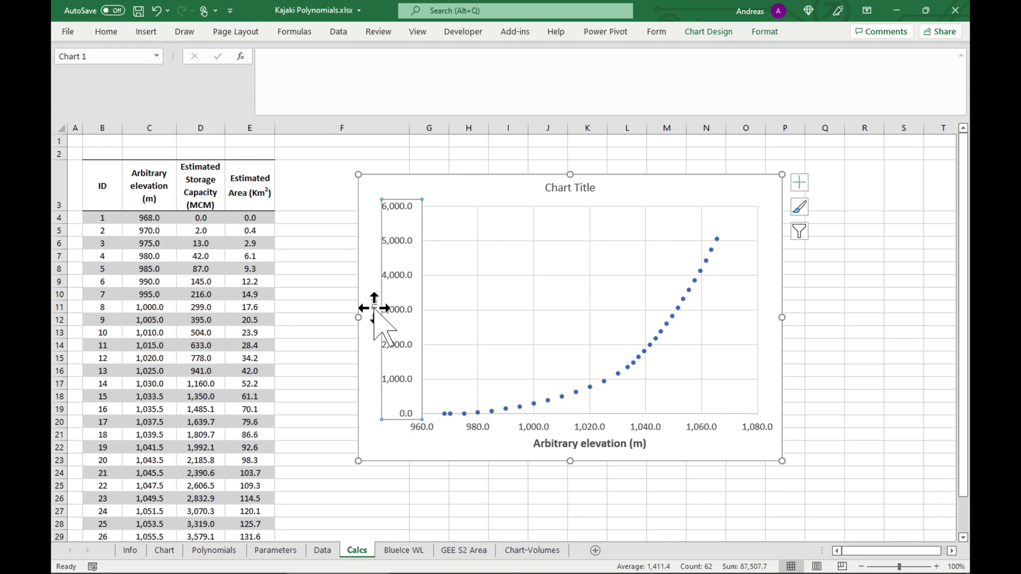
left_click(299, 68)
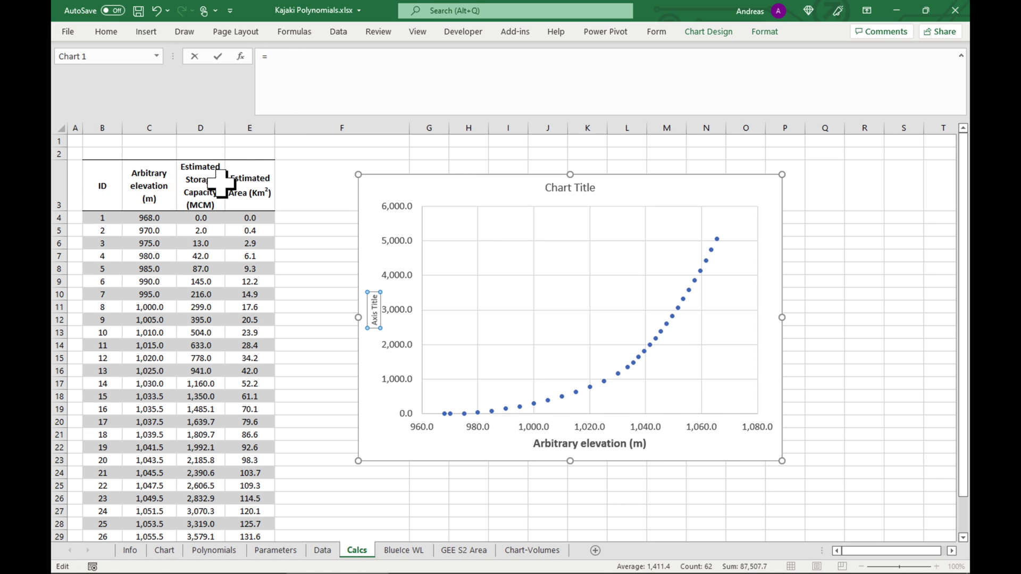
left_click(203, 189)
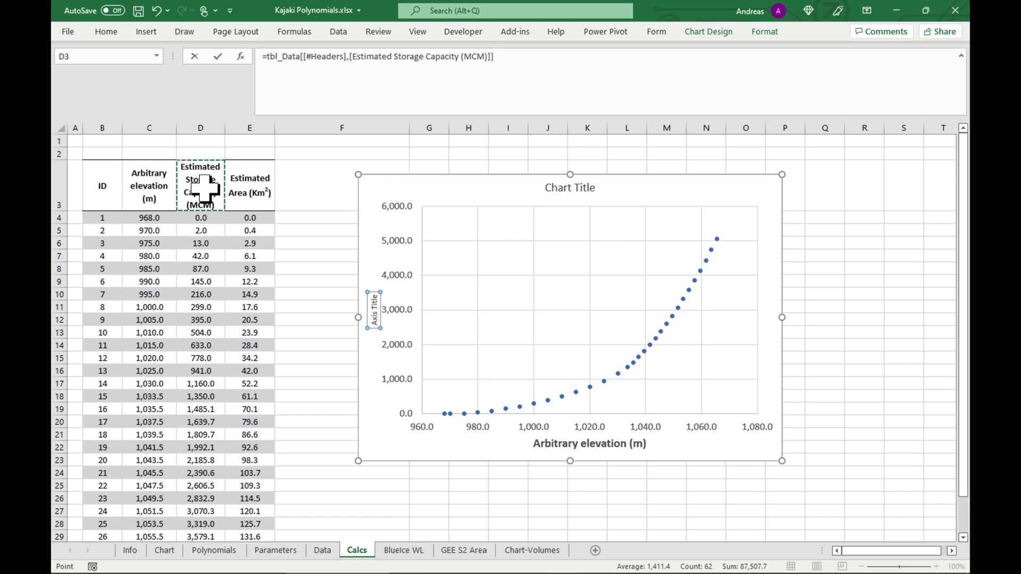
key("Return")
left_click(106, 31)
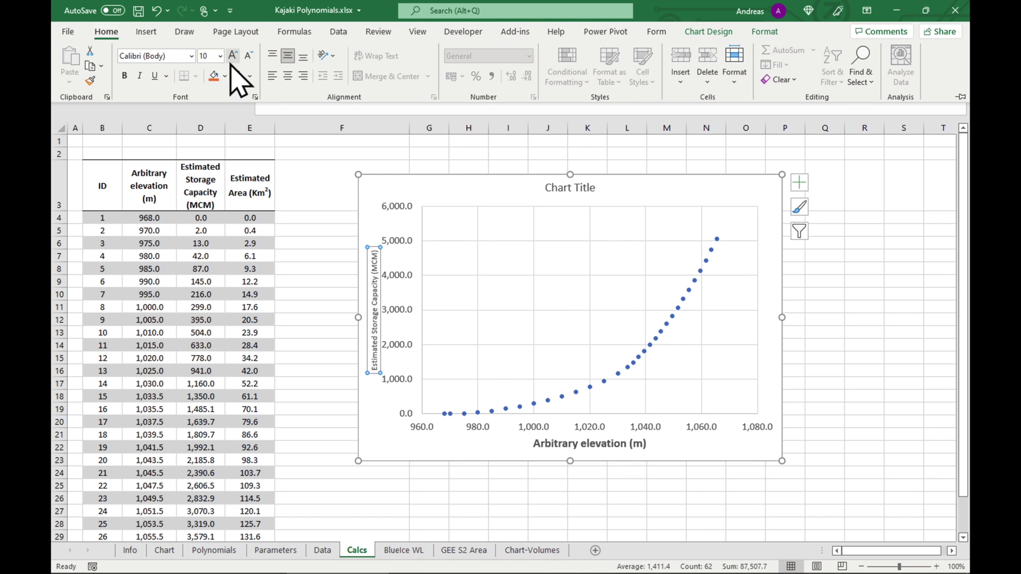
left_click(204, 55)
left_click(194, 126)
left_click(122, 75)
- Set the number format of both the vertical and horizontal axes to 0 decimal places
right_click(406, 346)
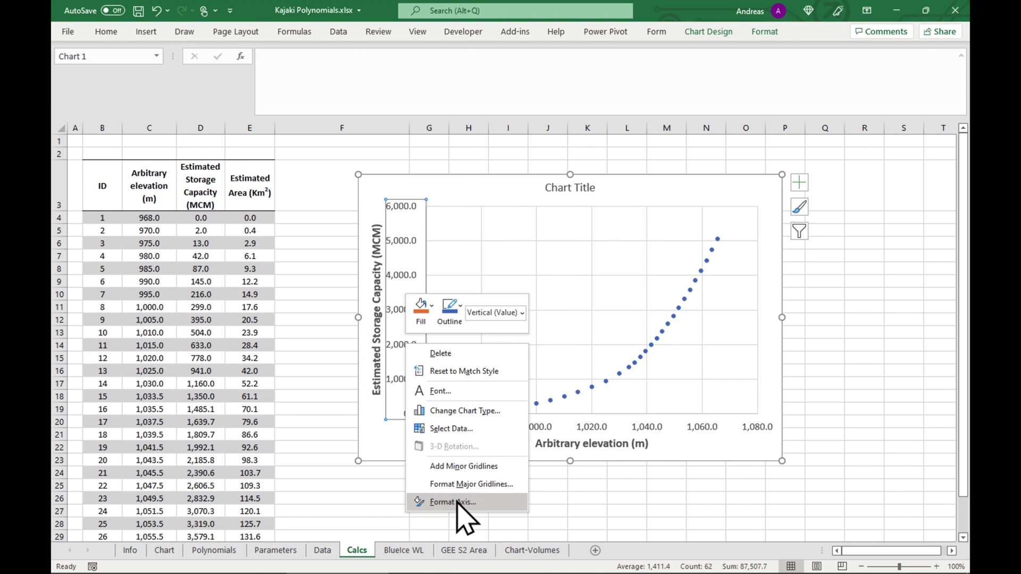
left_click(458, 502)
left_click(825, 496)
type("0")
left_click(673, 428)
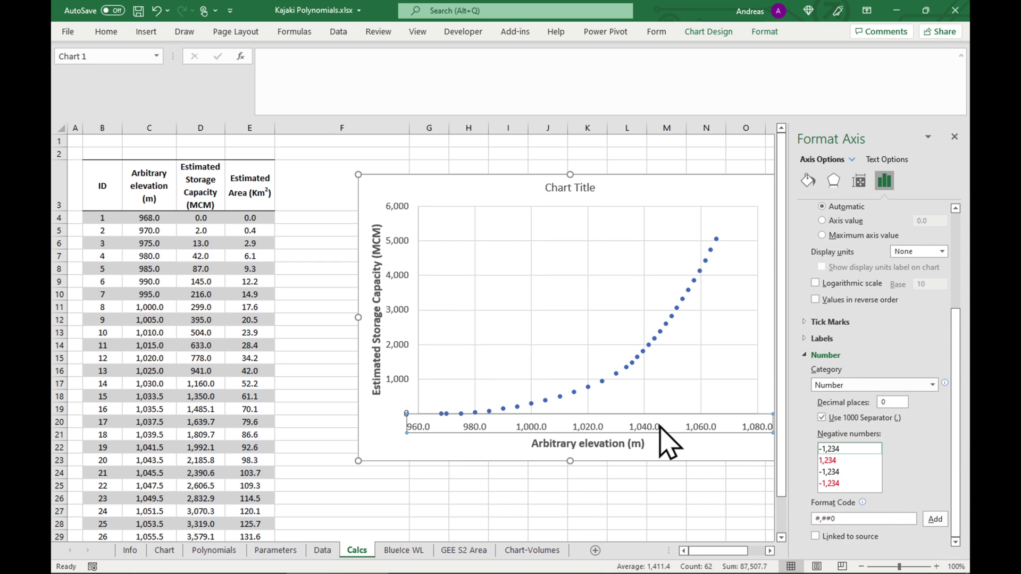
double_click(892, 402)
type("0")
- Replace the placeholder chart title with Kajaki Reservoir
left_click(543, 187)
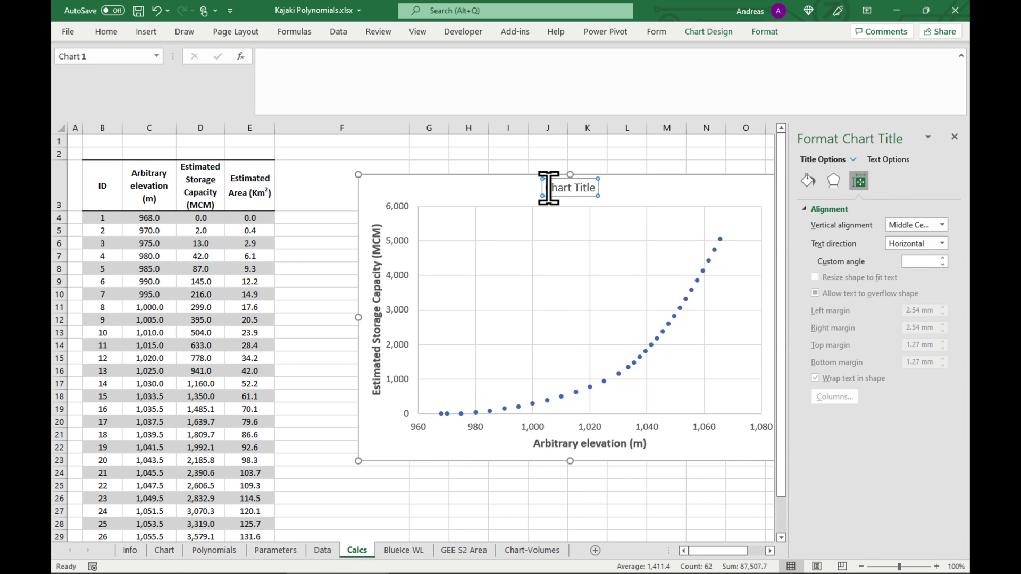
left_click_drag(548, 187, 611, 189)
type("Kajaki Reser")
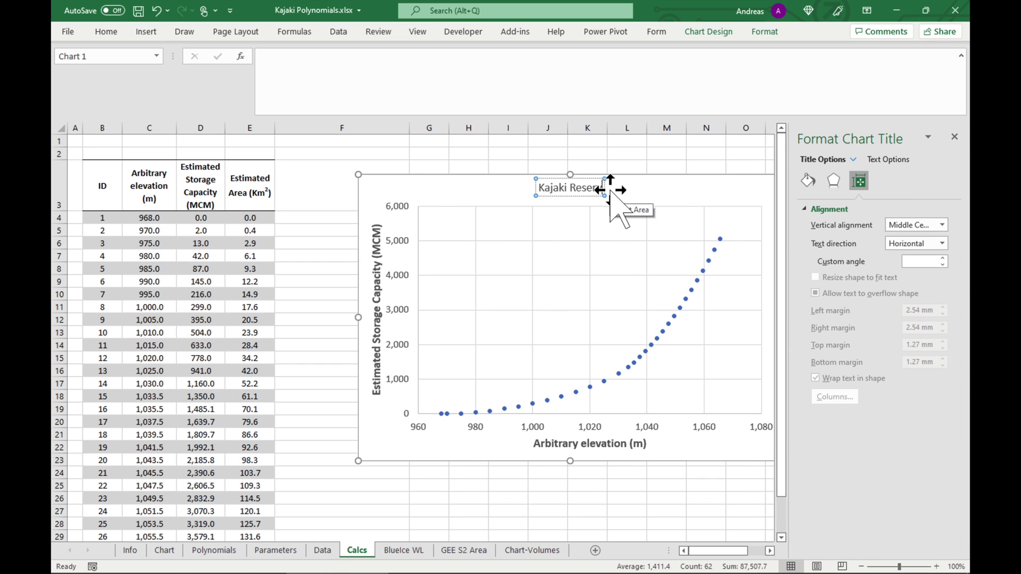
type("voir")
- Set the chart title's font size to 18 and make it bold
left_click(541, 198)
left_click(106, 31)
left_click(219, 56)
left_click(213, 233)
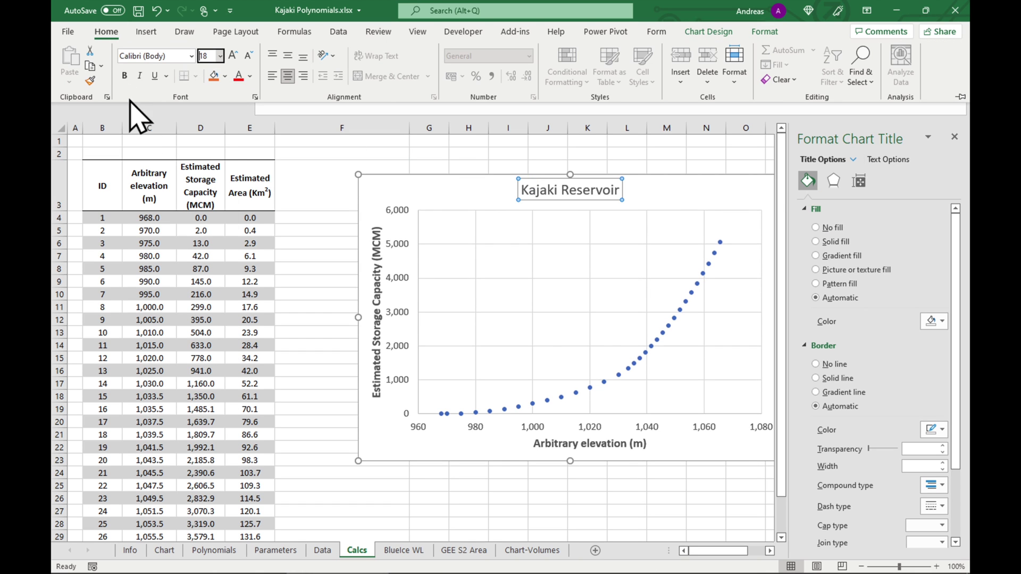
left_click(799, 156)
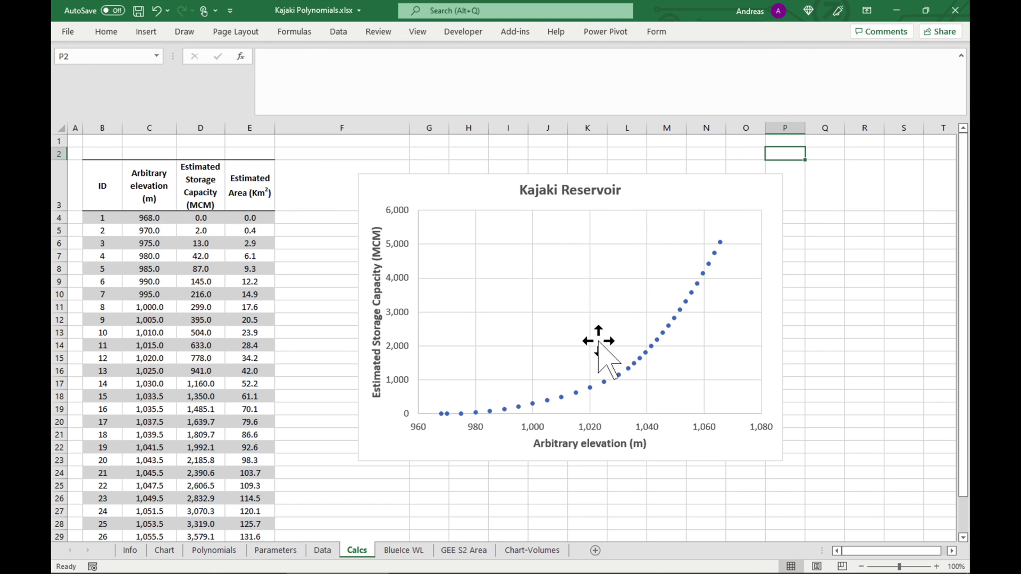
- Add a polynomial trendline to the storage capacity data series and display its equation and R-squared value on the chart
right_click(617, 380)
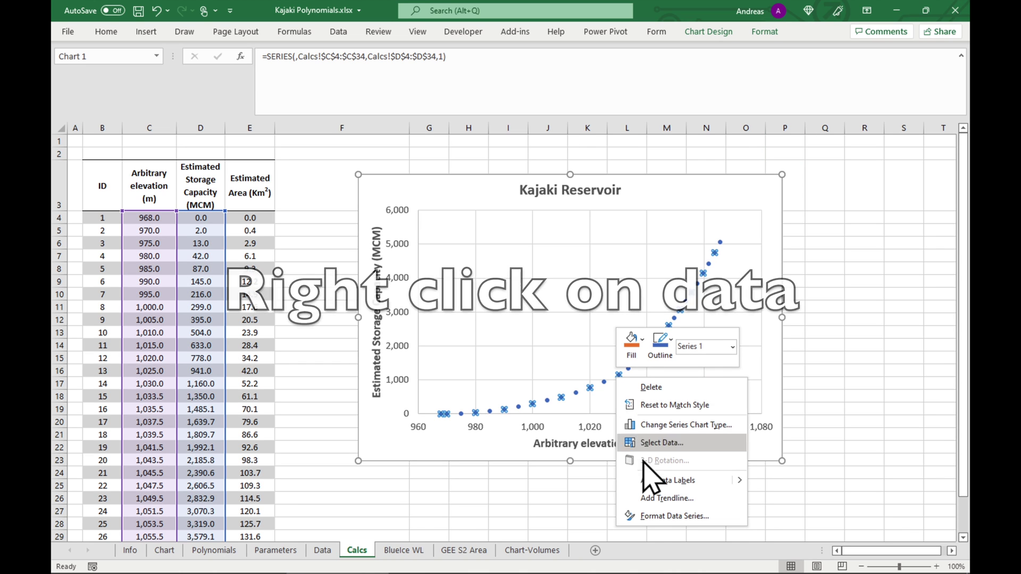
left_click(662, 498)
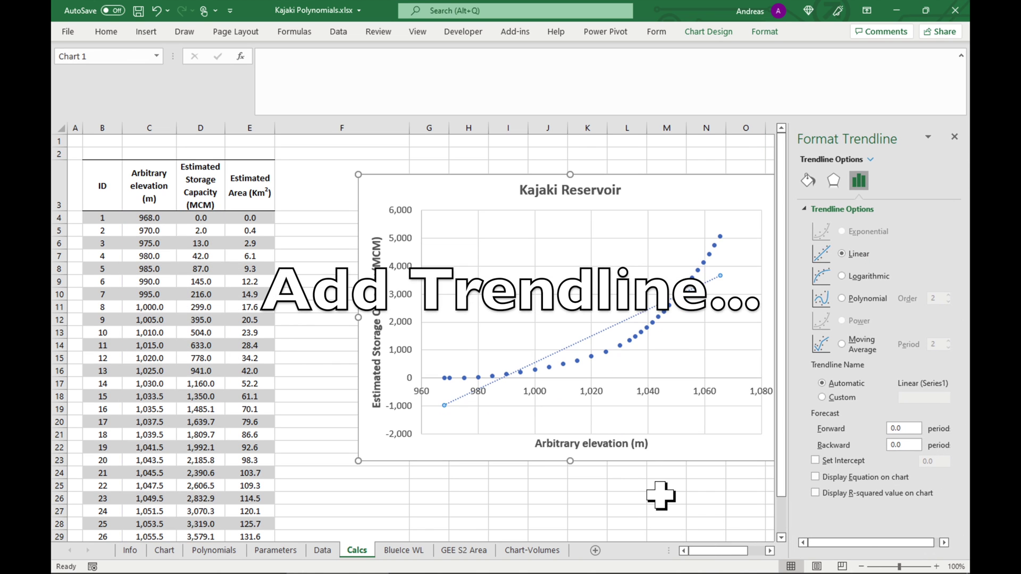
left_click(843, 298)
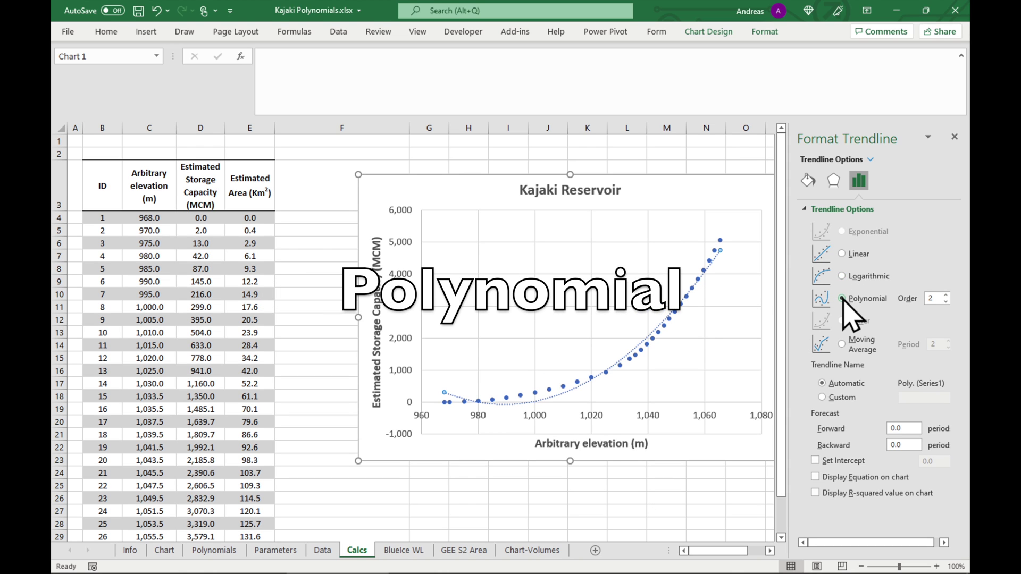
left_click(815, 477)
left_click(815, 493)
- Move the trendline equation label to the upper-left part of the plot area and change its font size
left_click_drag(641, 259, 517, 256)
left_click(106, 31)
left_click(221, 56)
left_click(212, 116)
left_click(556, 428)
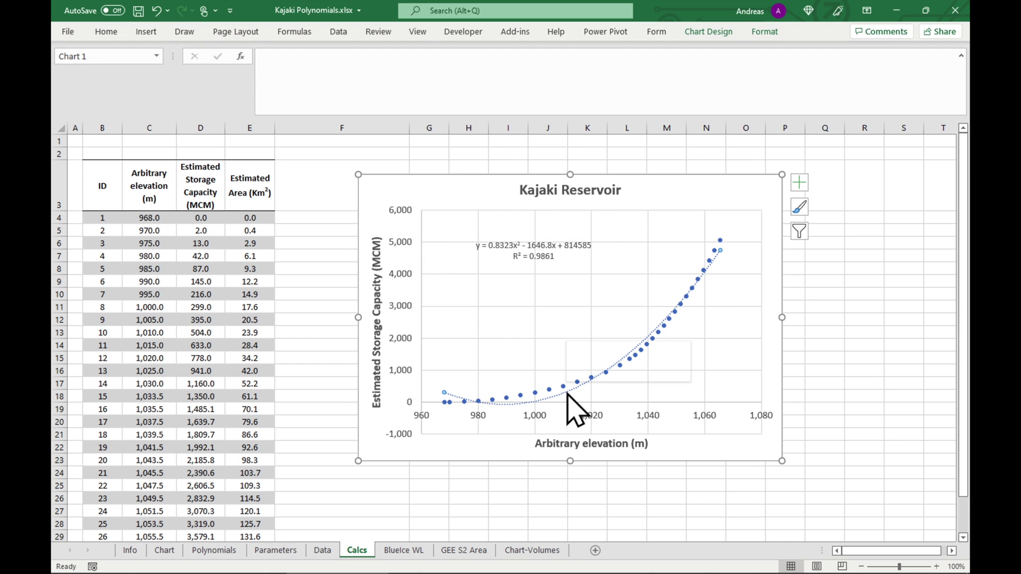
- Raise the polynomial trendline's order step by step to 6 to compare the fits
right_click(567, 395)
left_click(610, 494)
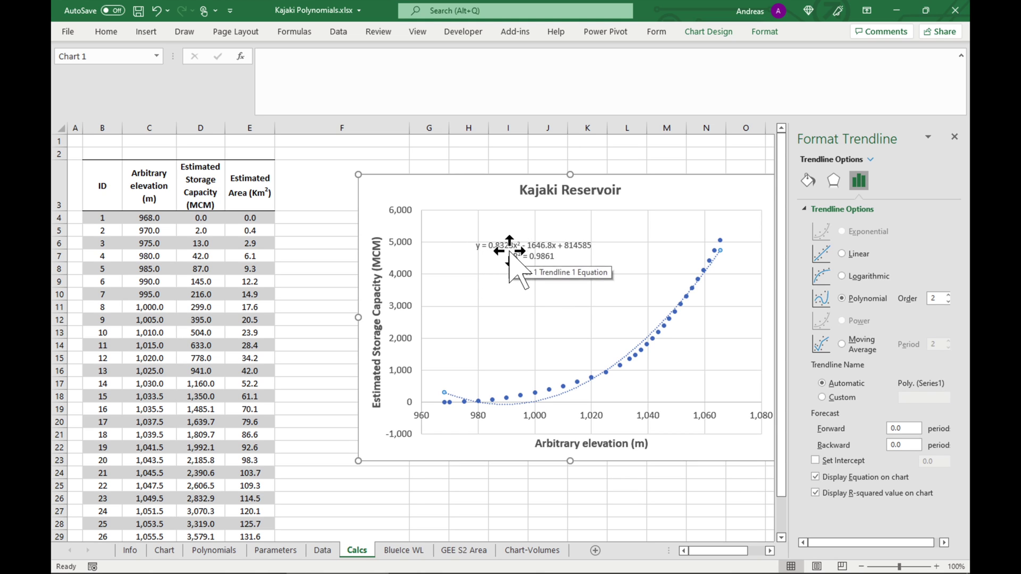
left_click(948, 296)
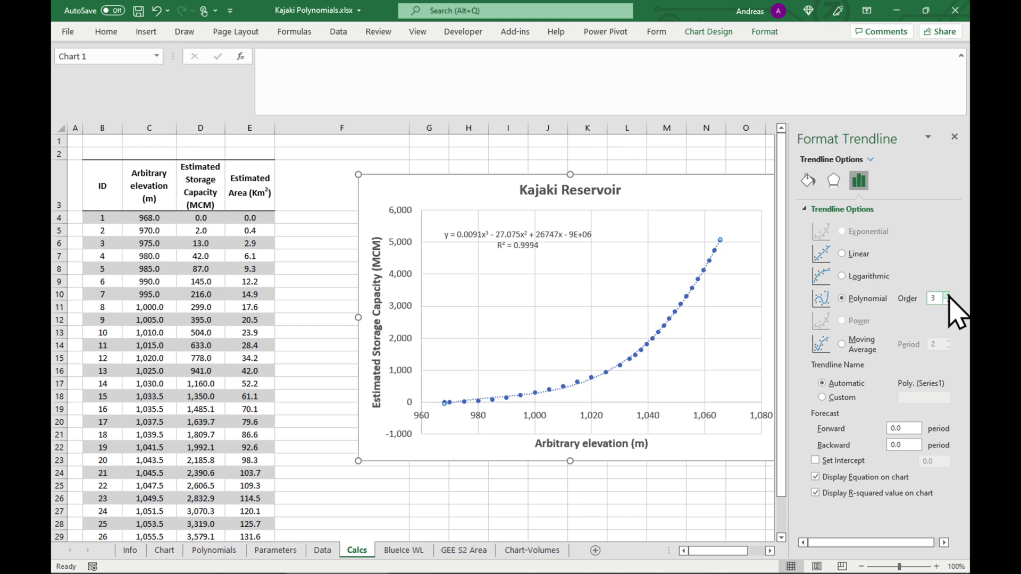
left_click(948, 296)
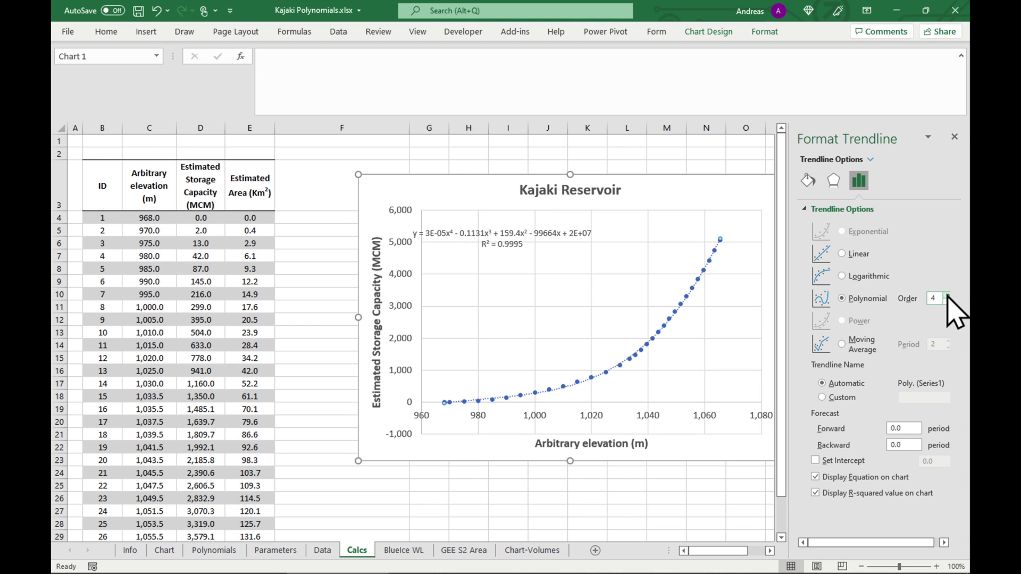
left_click(948, 296)
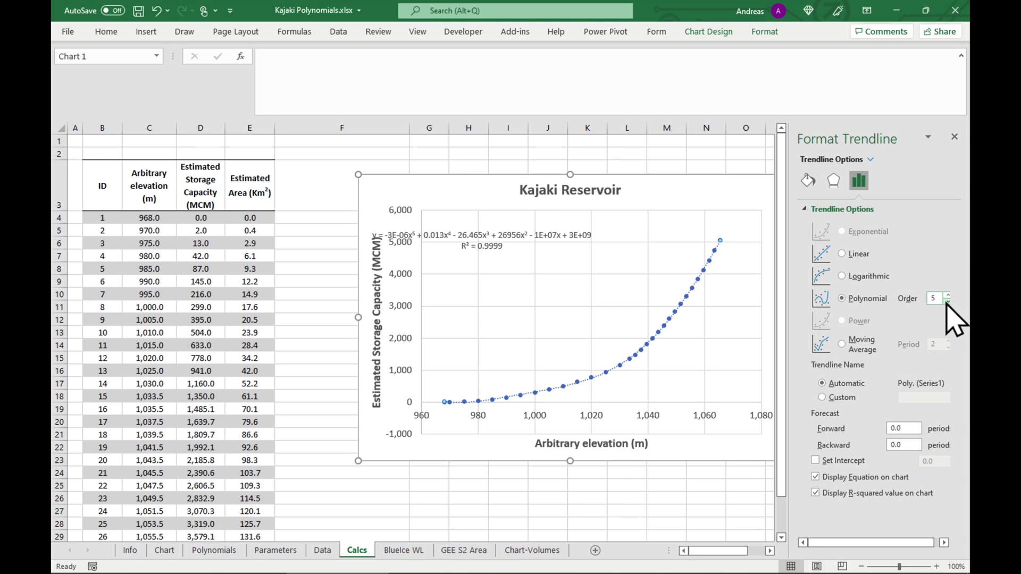
left_click(948, 301)
left_click(948, 296)
left_click(948, 296)
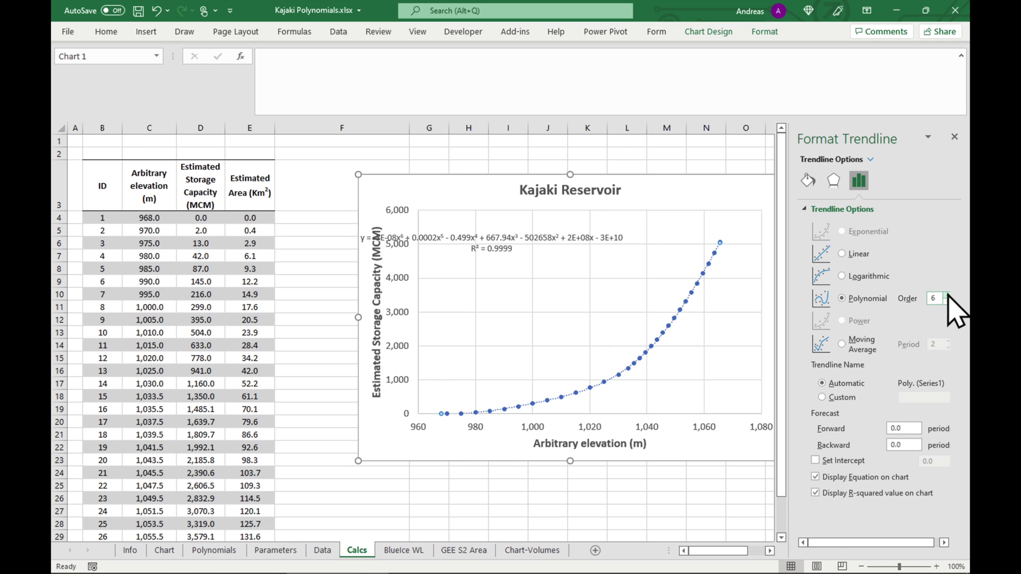
left_click(954, 137)
- Format the trendline label's numbers as Scientific with 14 decimal places and position the label inside the plot area, clear of the vertical axis
left_click_drag(580, 245, 654, 234)
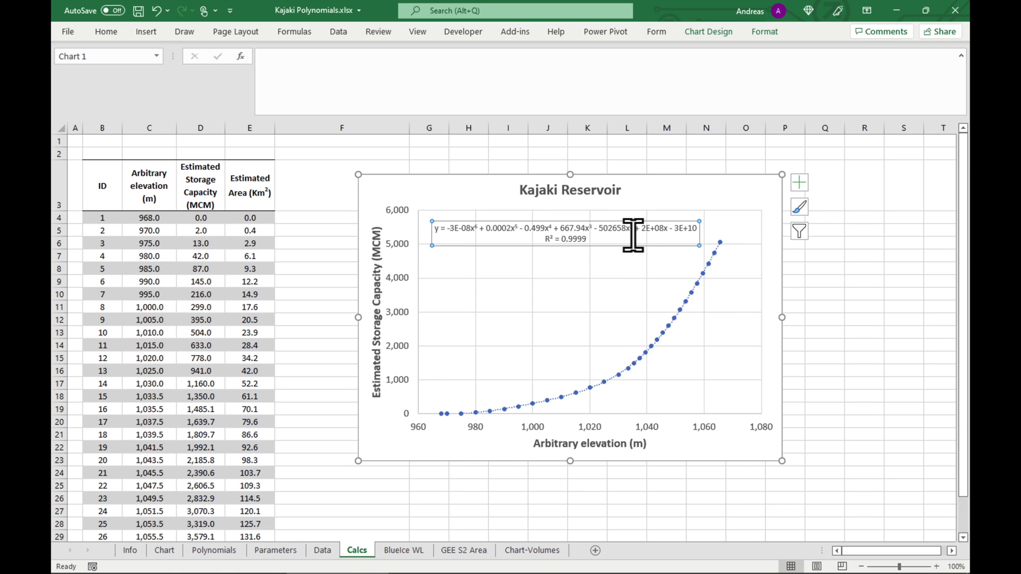
right_click(613, 245)
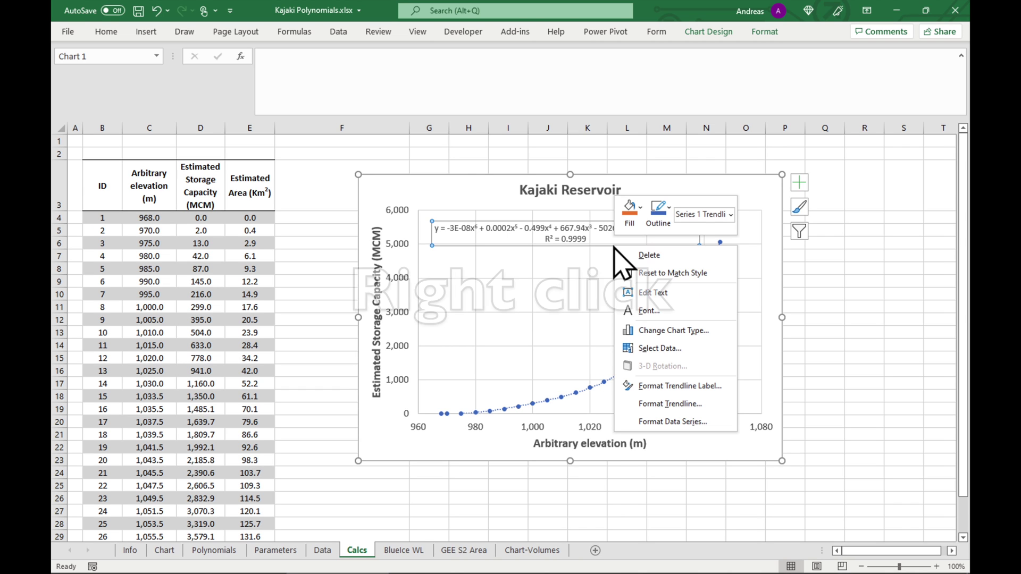
left_click(656, 391)
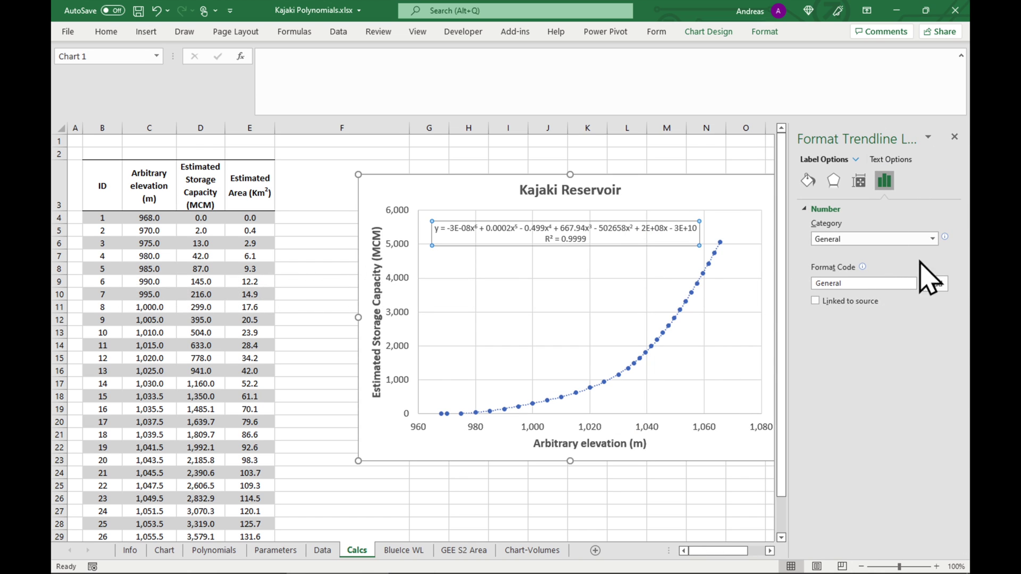
left_click(931, 239)
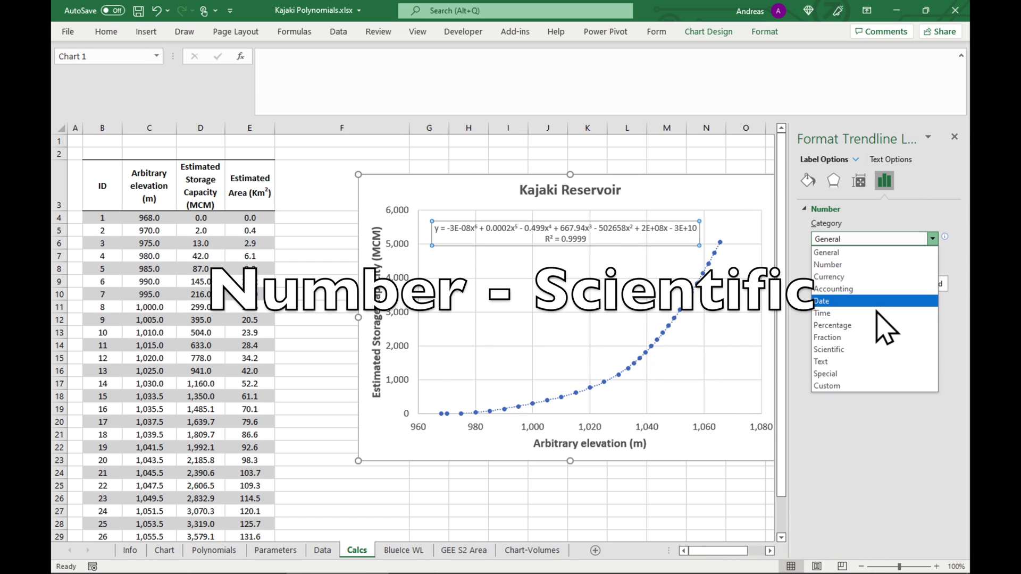
left_click(863, 349)
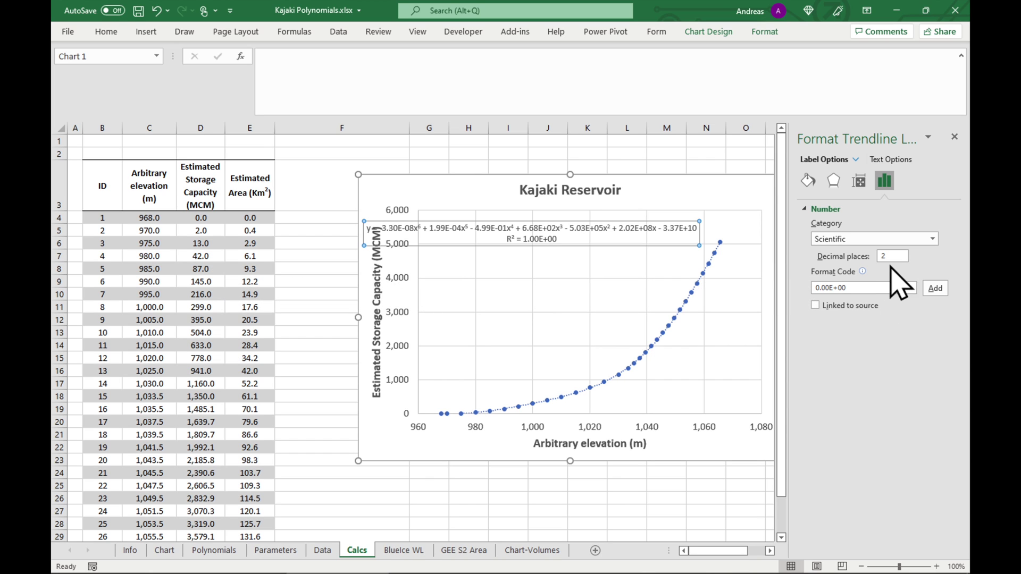
left_click_drag(895, 258, 850, 272)
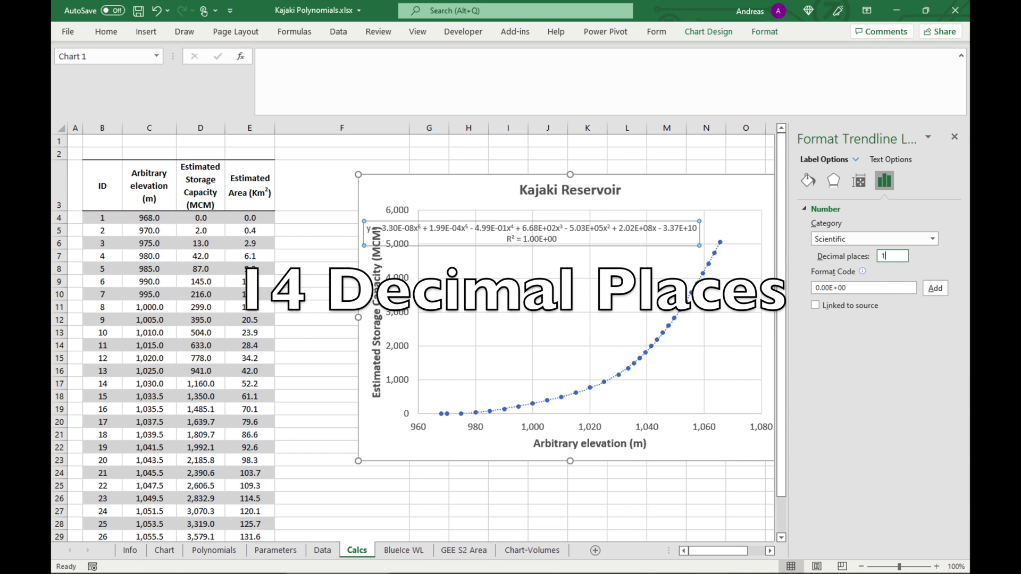
key("Return")
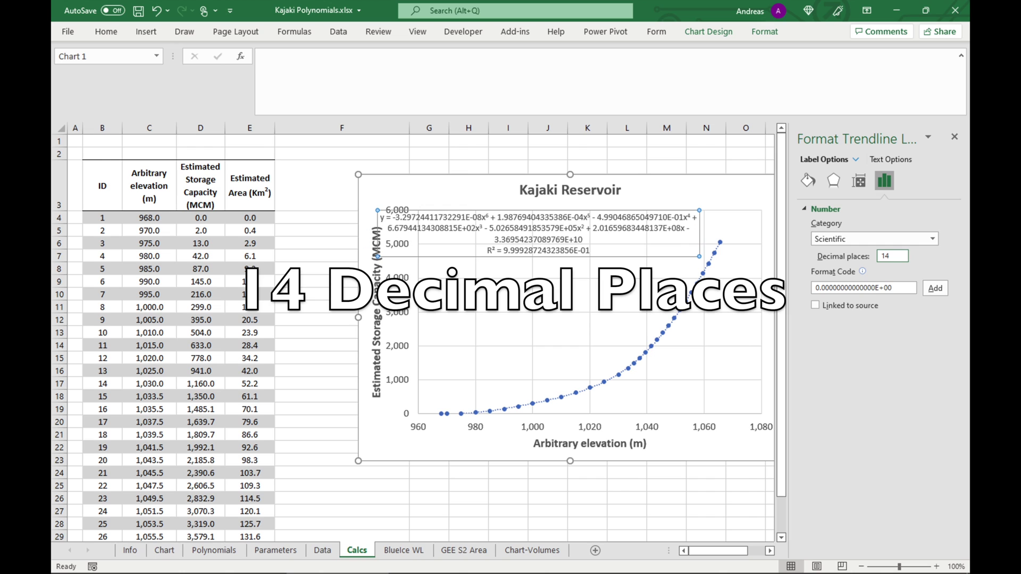
left_click_drag(673, 211, 719, 204)
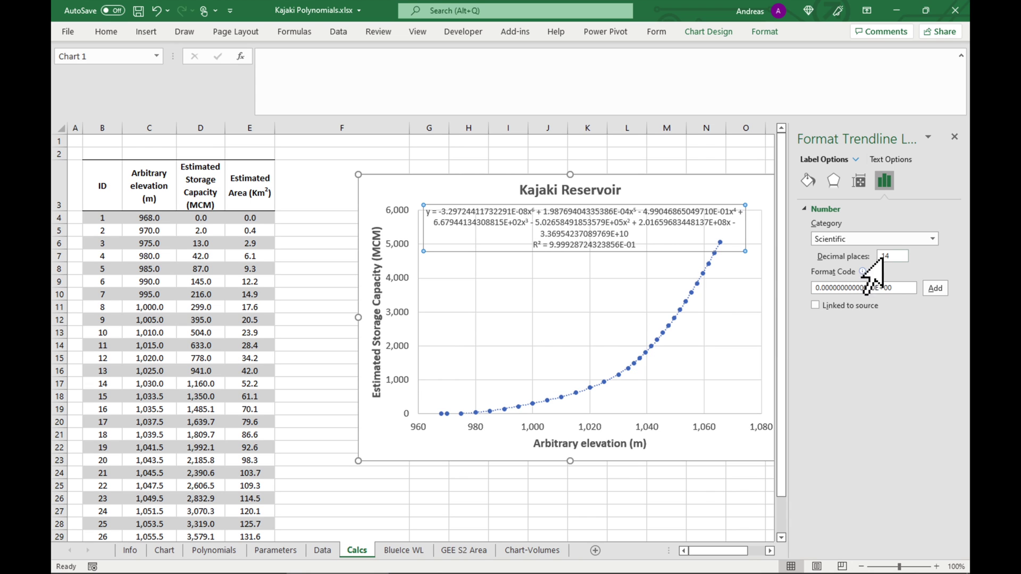
- Try to set the trendline label's numbers to 15 decimal places
type("1")
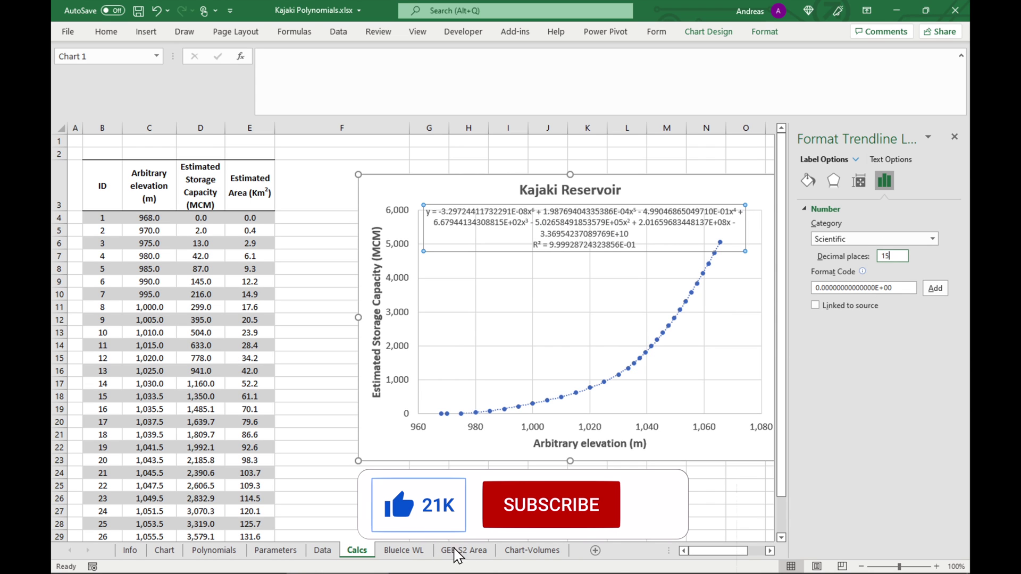
type("5")
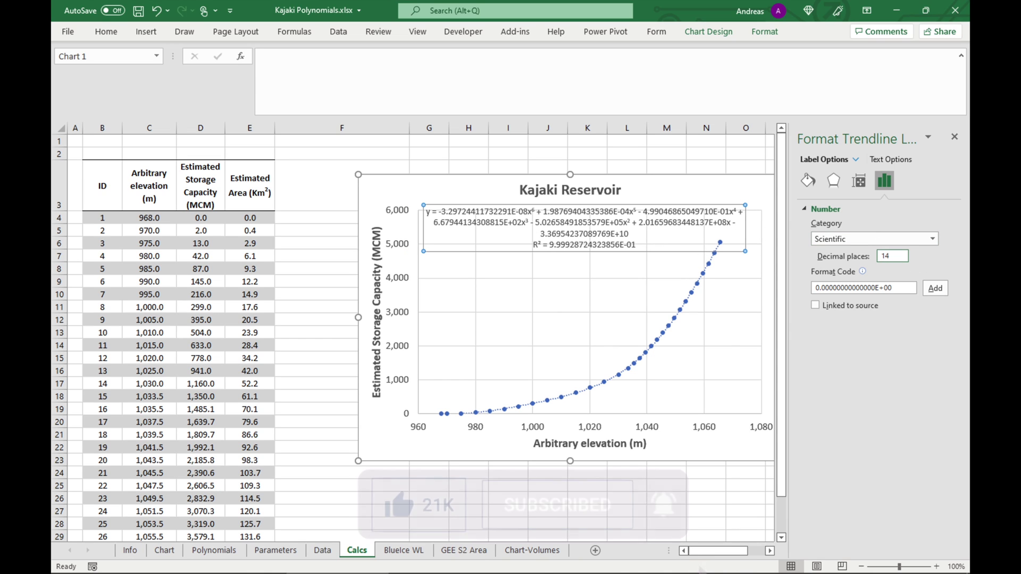
left_click(879, 246)
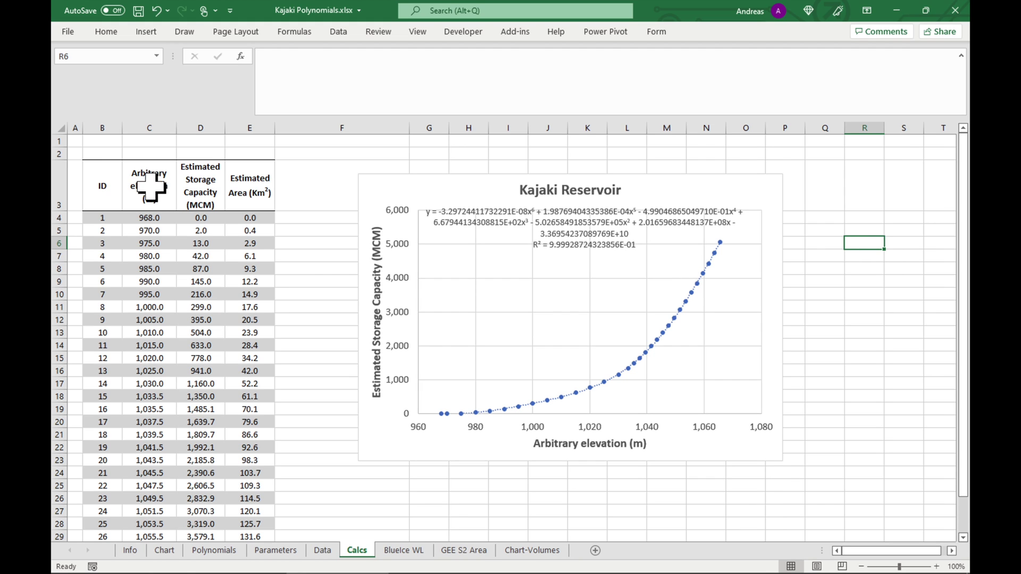
- Copy the finished chart and paste a duplicate below it at cell F25
left_click(415, 185)
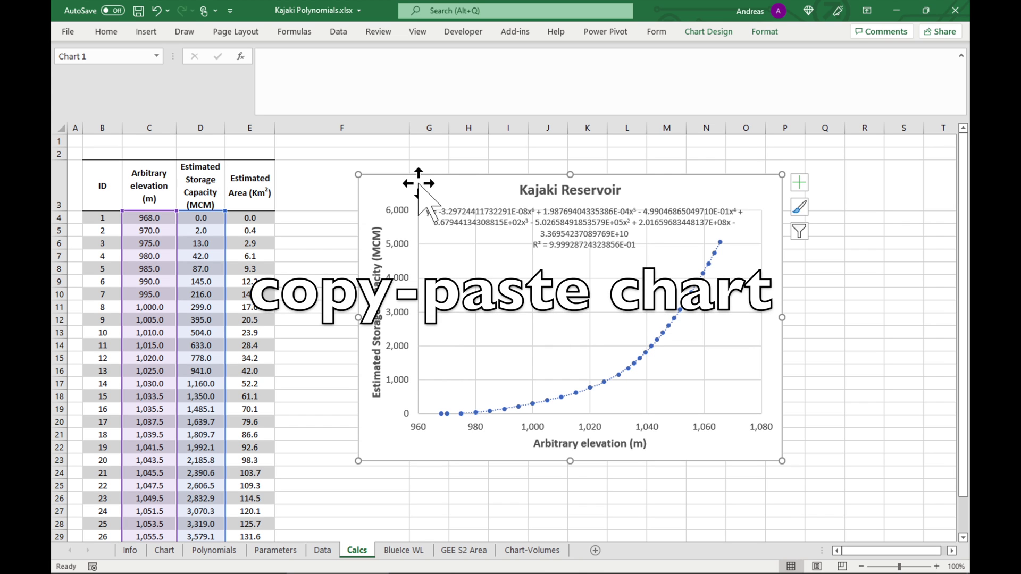
left_click(381, 485)
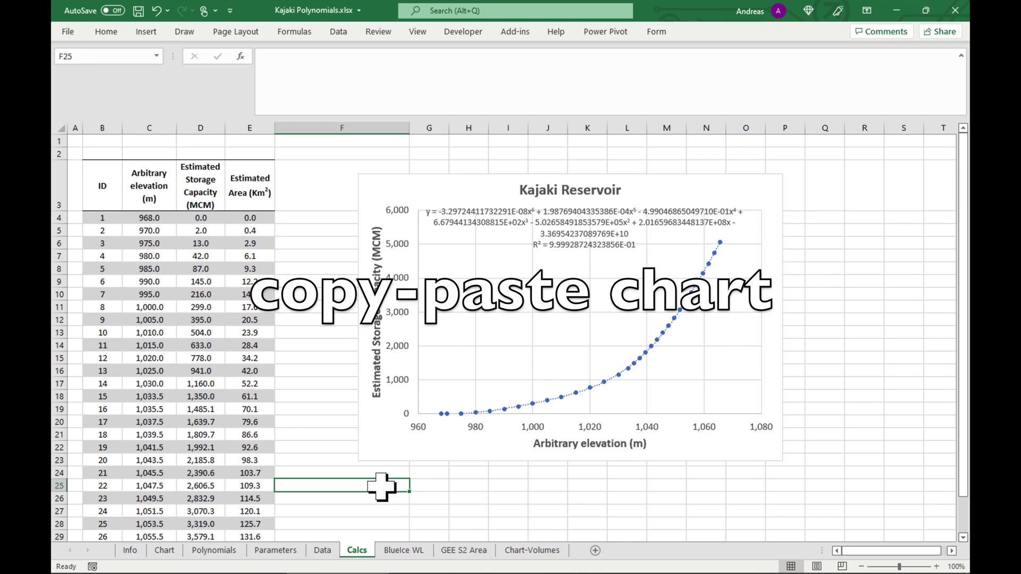
key("ctrl+v")
- Move the duplicated chart to a new chart sheet named Elevation-Storage
right_click(377, 486)
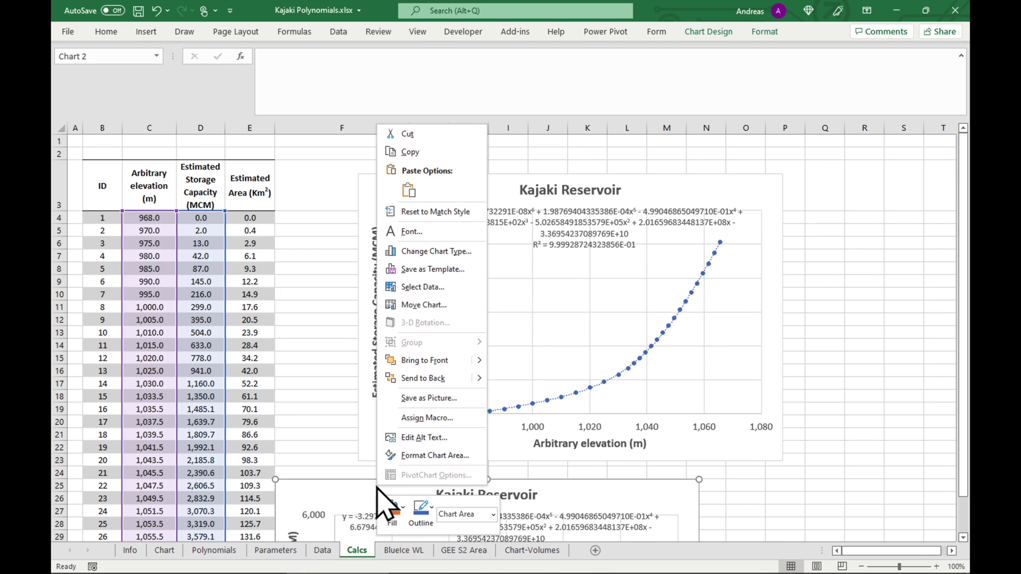
left_click(424, 305)
left_click(342, 289)
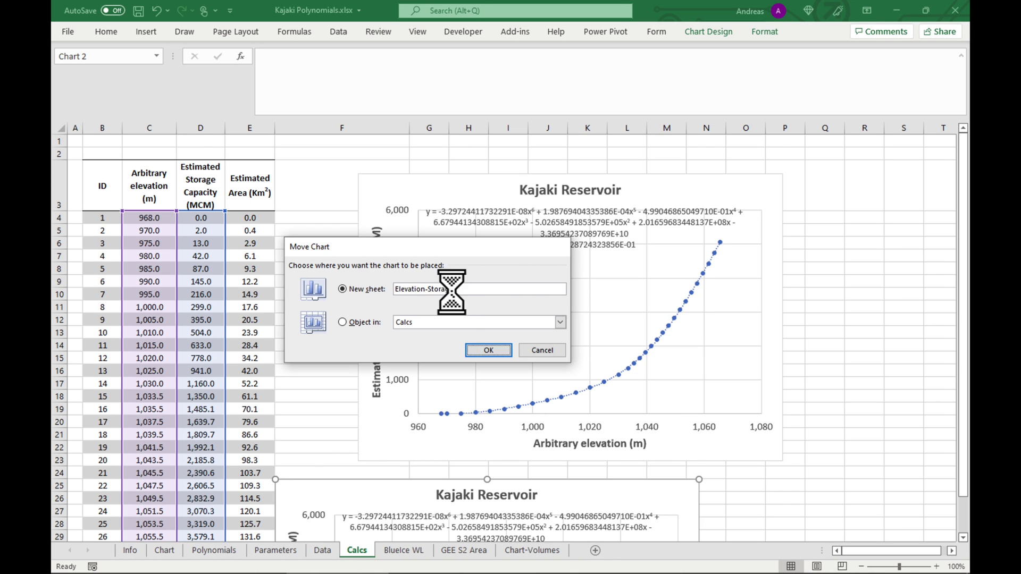
key("Return")
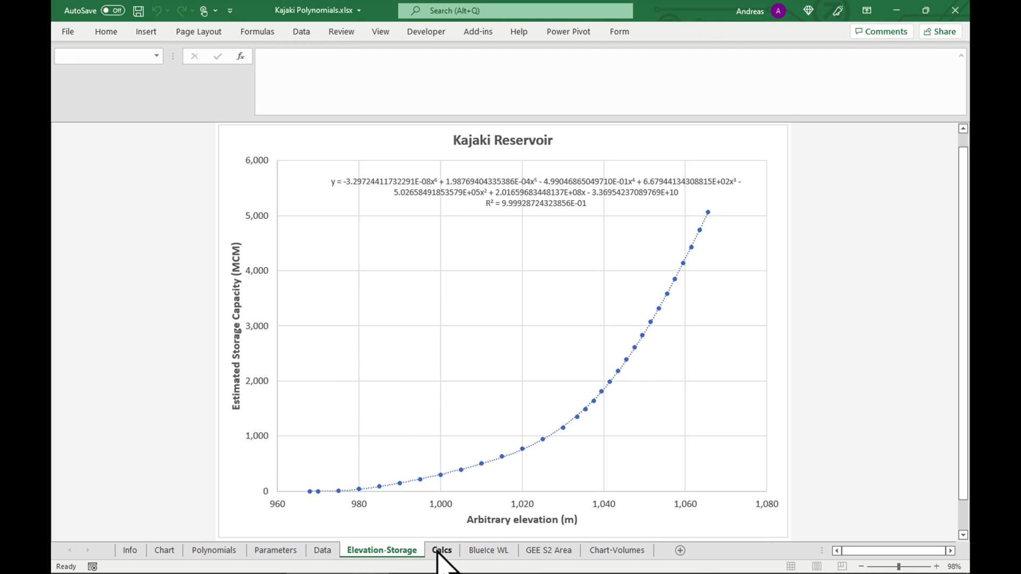
- On the Calcs sheet, change the original chart's series X values to the Estimated Area data starting at cell E4
left_click(442, 551)
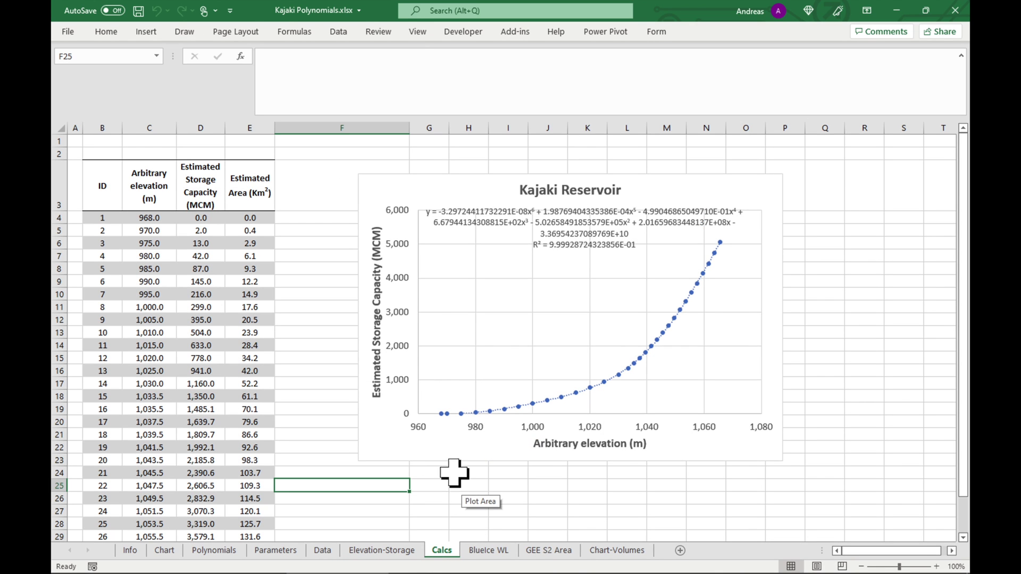
left_click(395, 202)
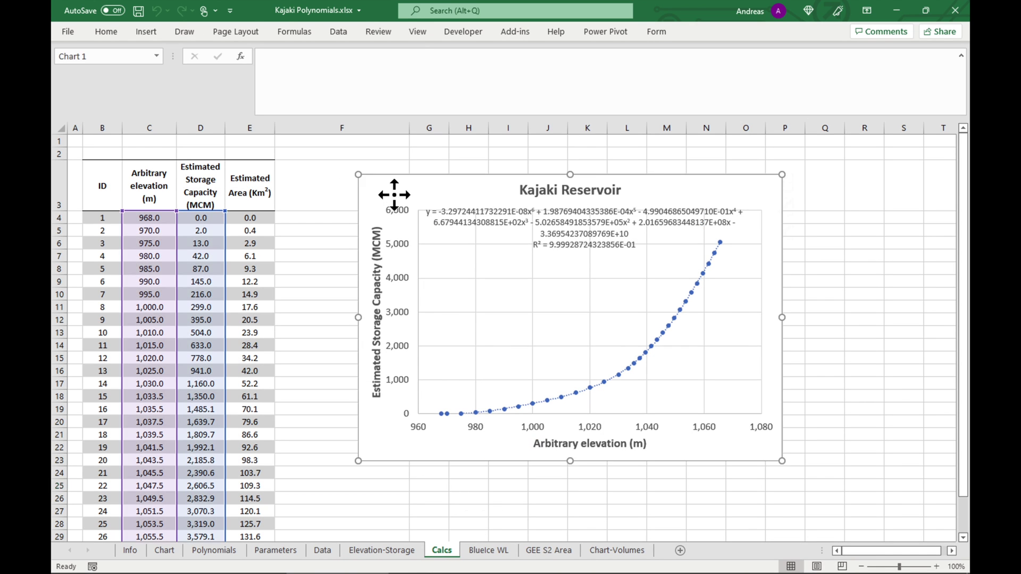
left_click(708, 32)
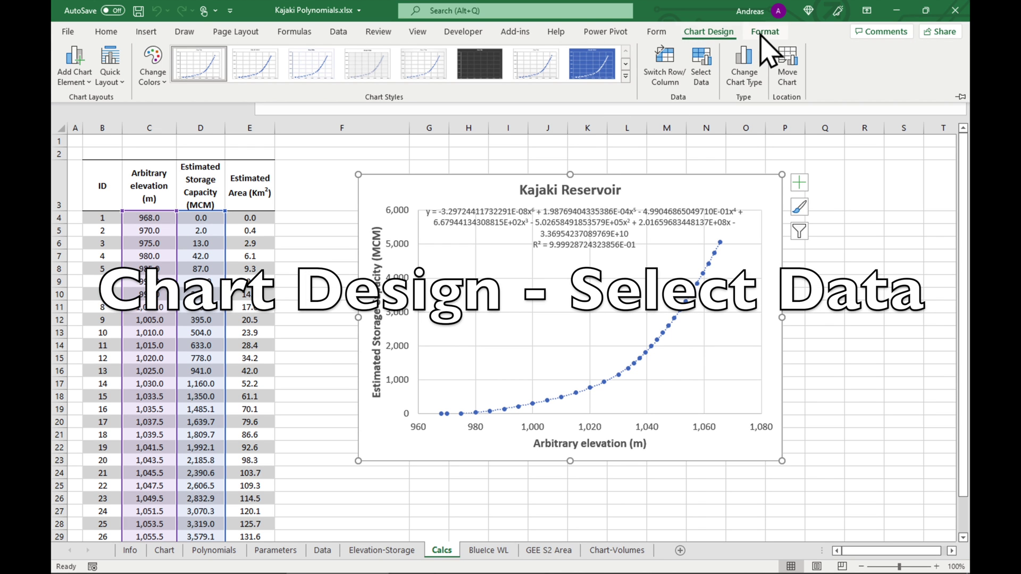
left_click(702, 61)
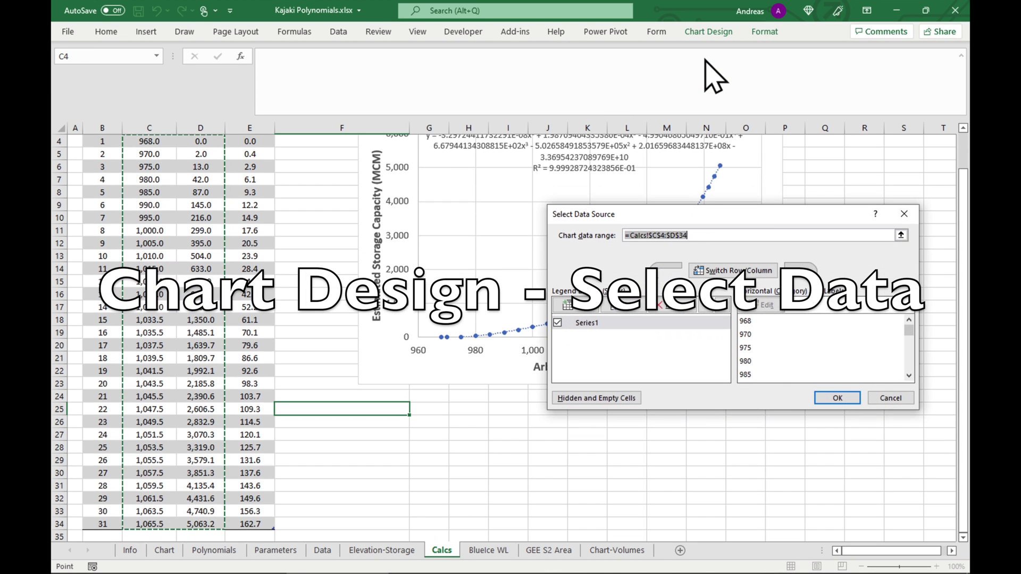
left_click(634, 306)
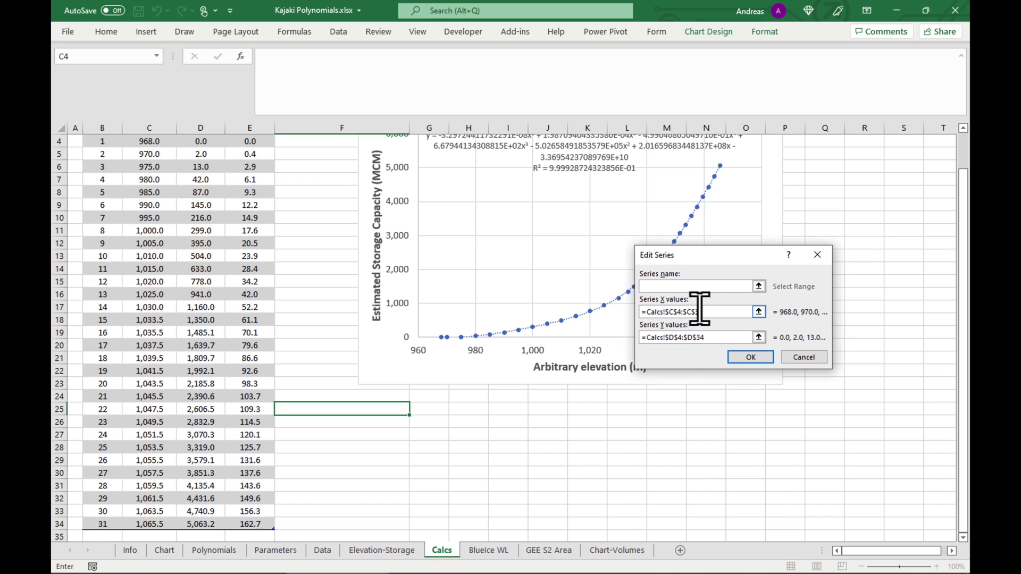
left_click(759, 312)
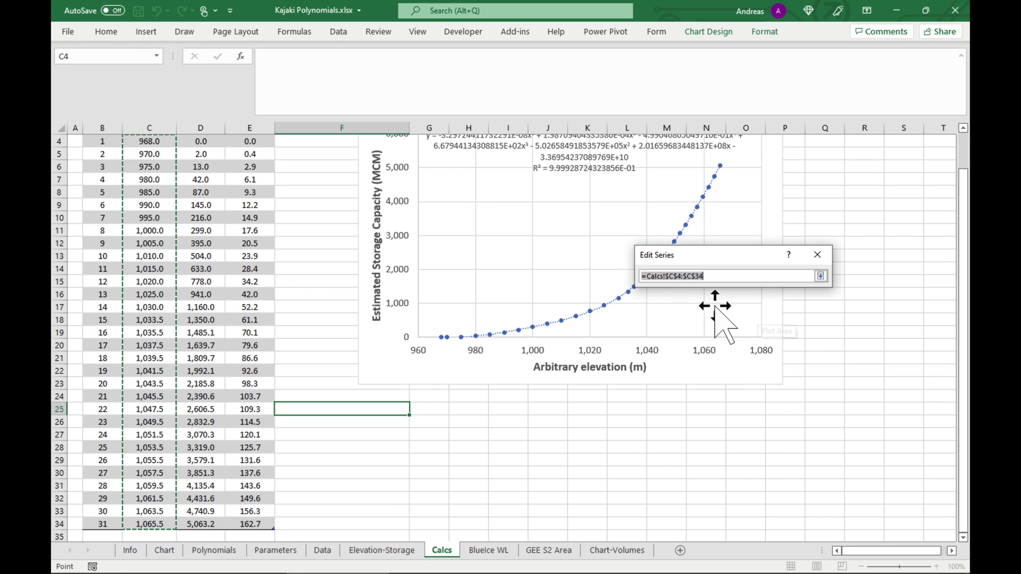
scroll(293, 304, "up", 1)
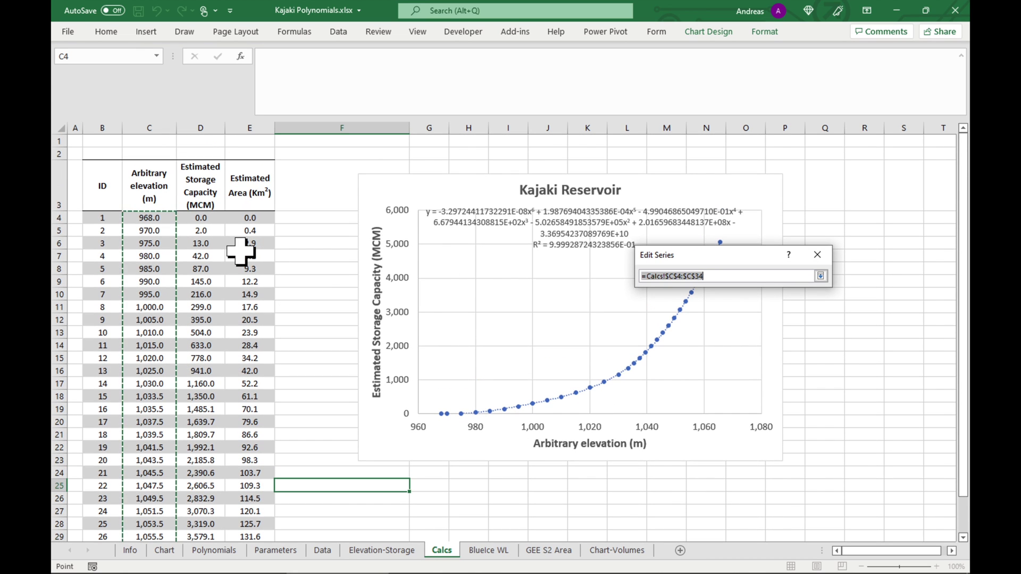
left_click(256, 218)
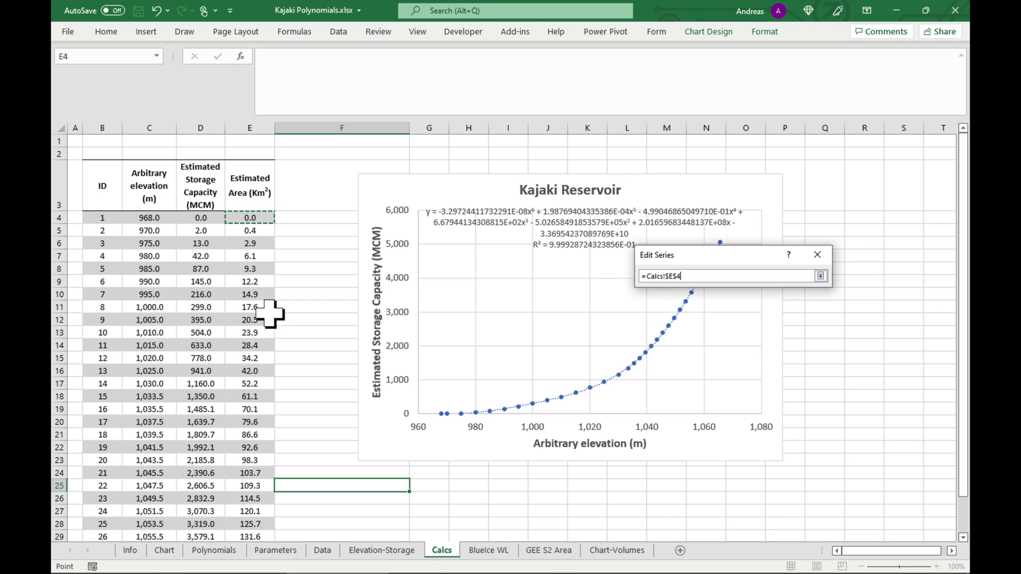
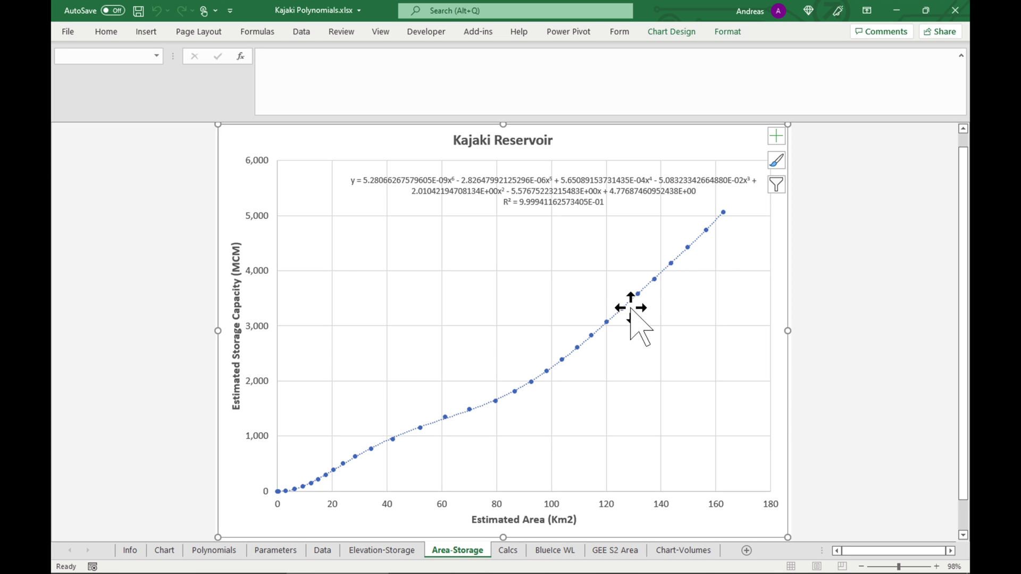
- Delete rows 4 to 9, holding IDs 1 to 6, from the data table on the Calcs sheet
left_click(400, 553)
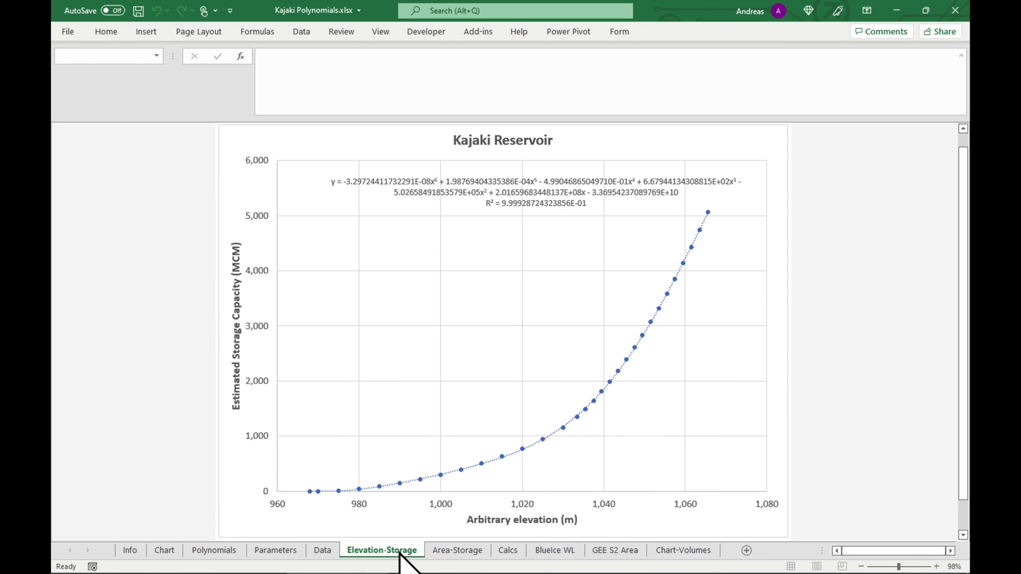
left_click(446, 552)
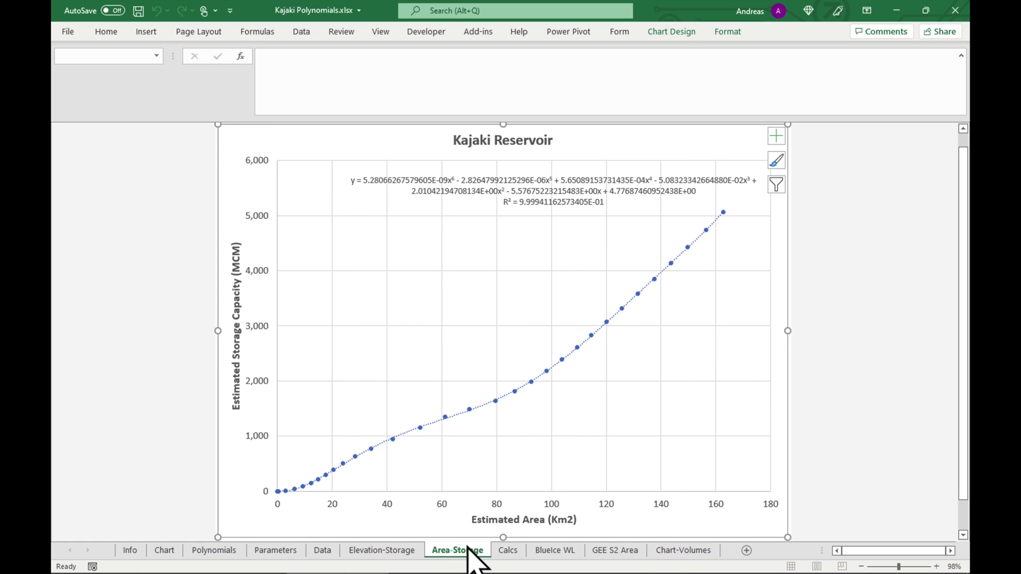
left_click(502, 551)
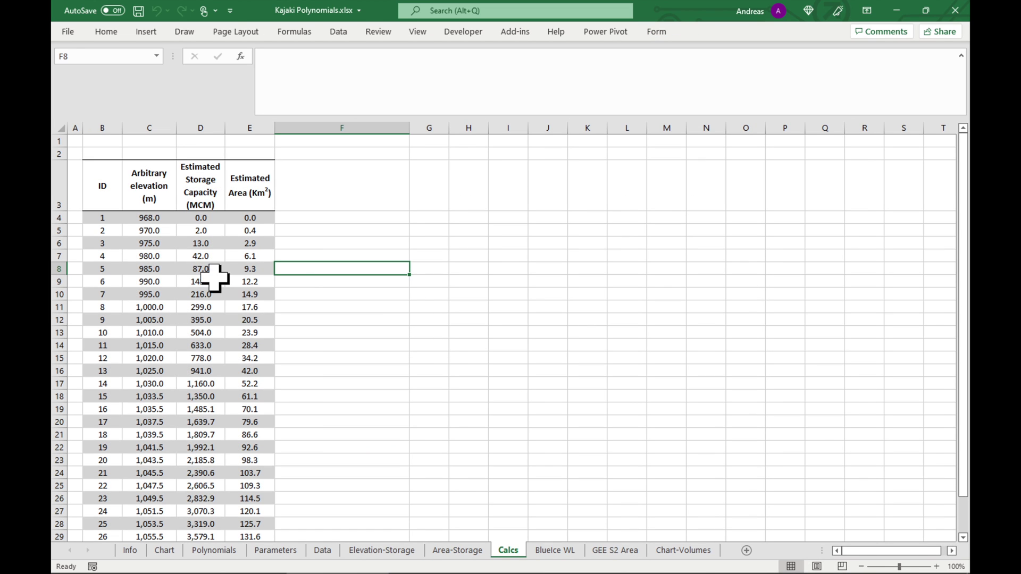
left_click(56, 218)
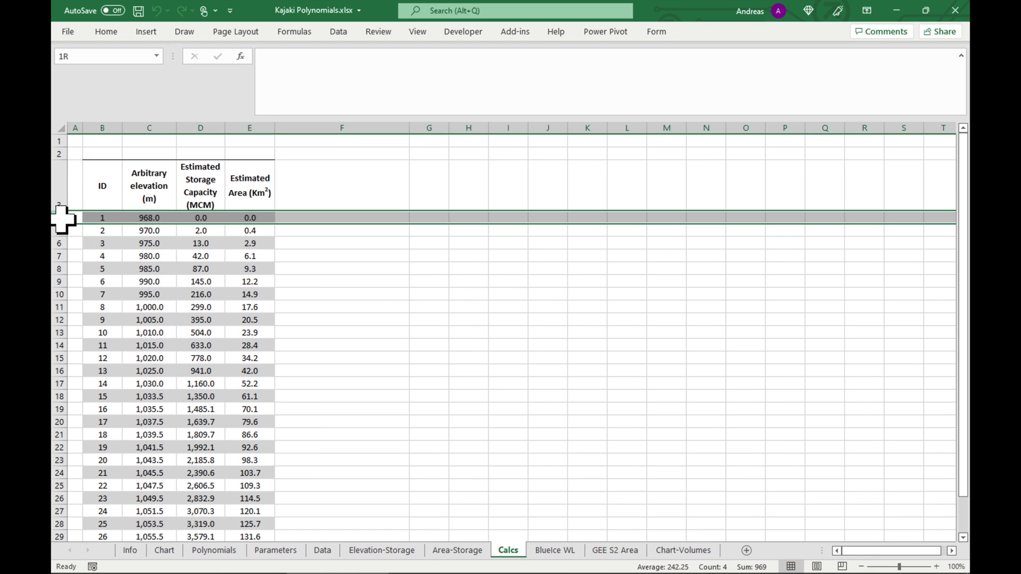
left_click_drag(64, 221, 61, 282)
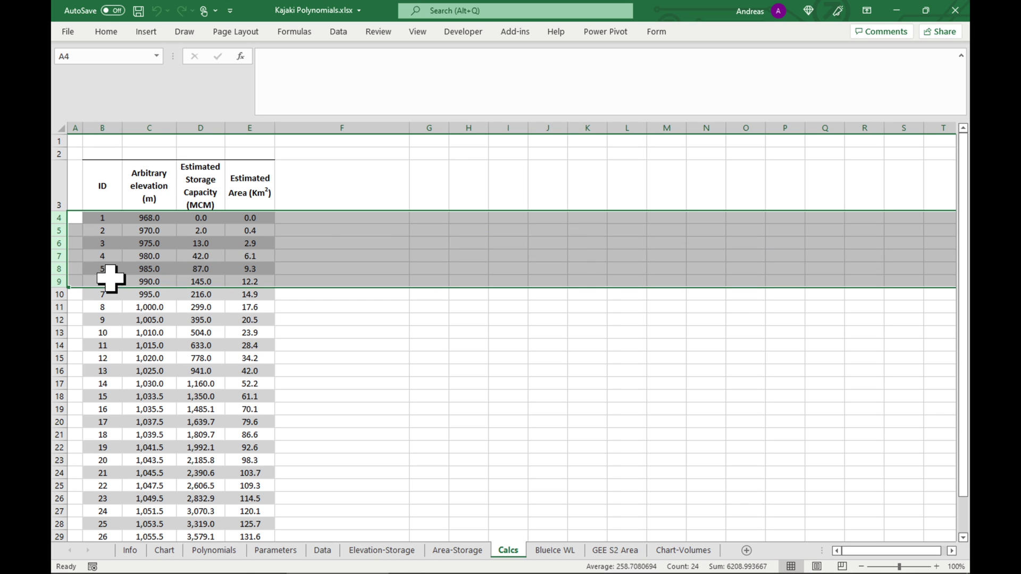
right_click(228, 274)
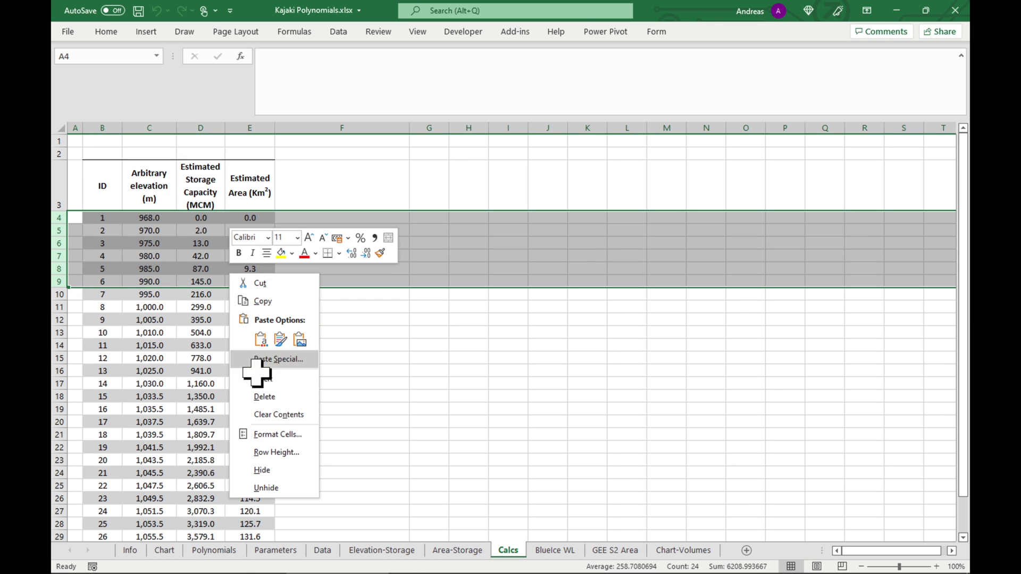
left_click(264, 393)
left_click(364, 376)
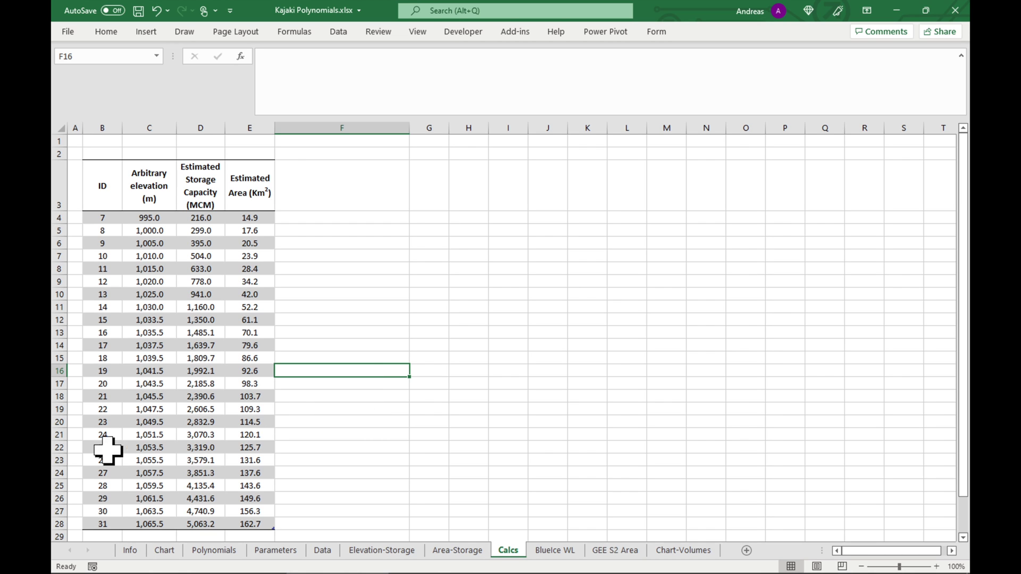
- Delete rows 22 to 28, holding IDs 25 to 31, from the Calcs table and review both storage charts
left_click_drag(55, 448, 60, 521)
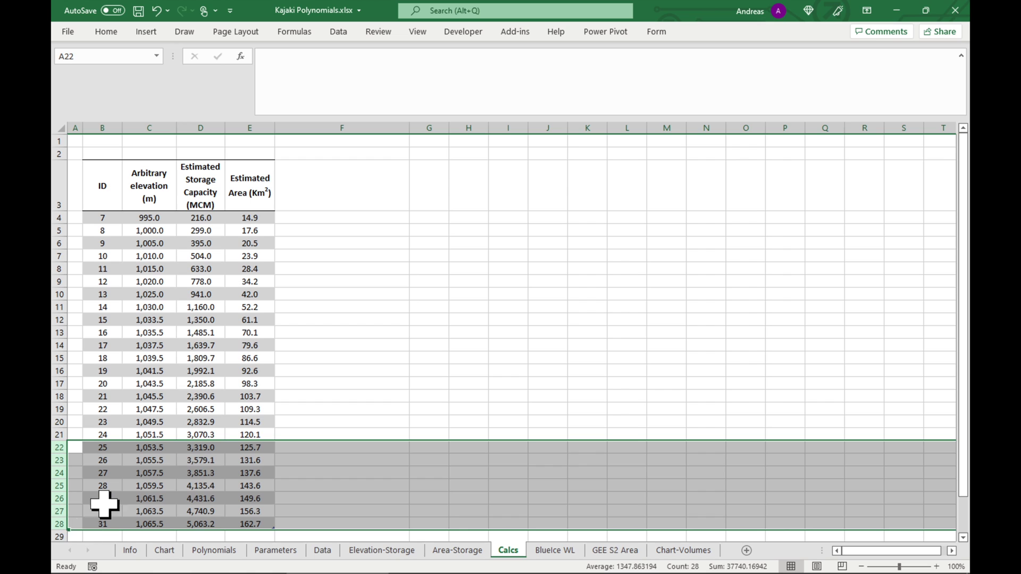
right_click(258, 487)
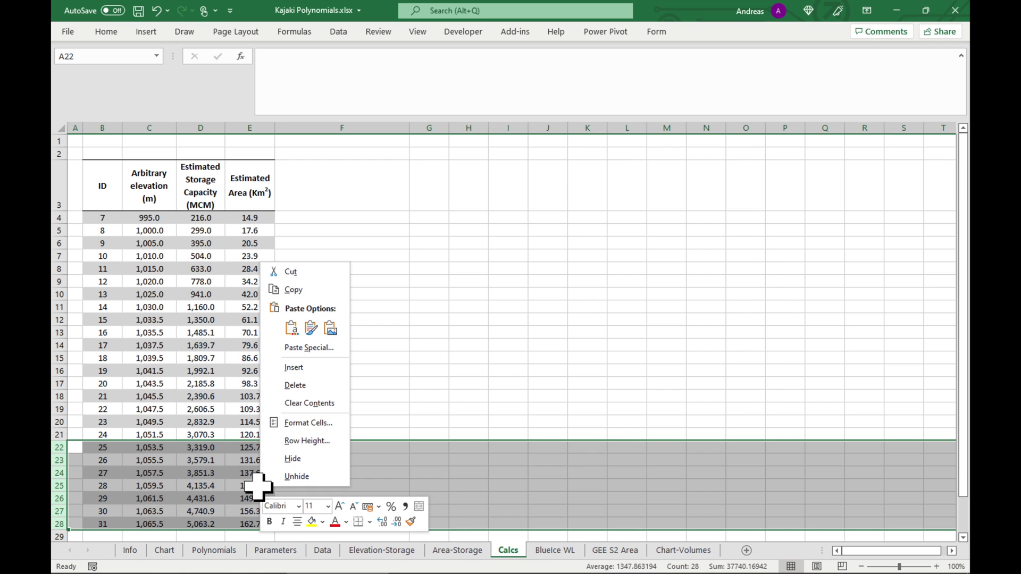
left_click(302, 388)
left_click(371, 406)
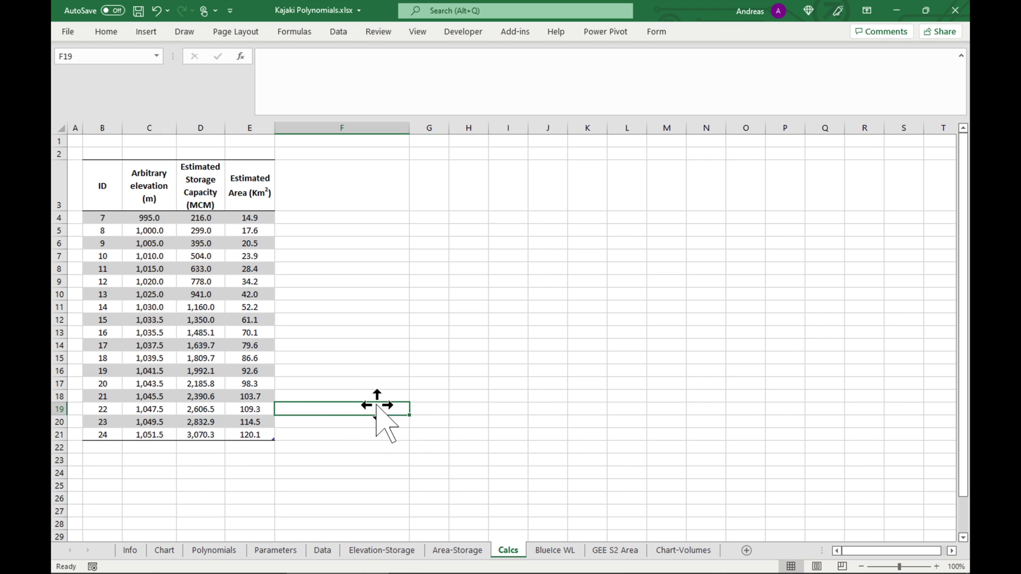
left_click(194, 457)
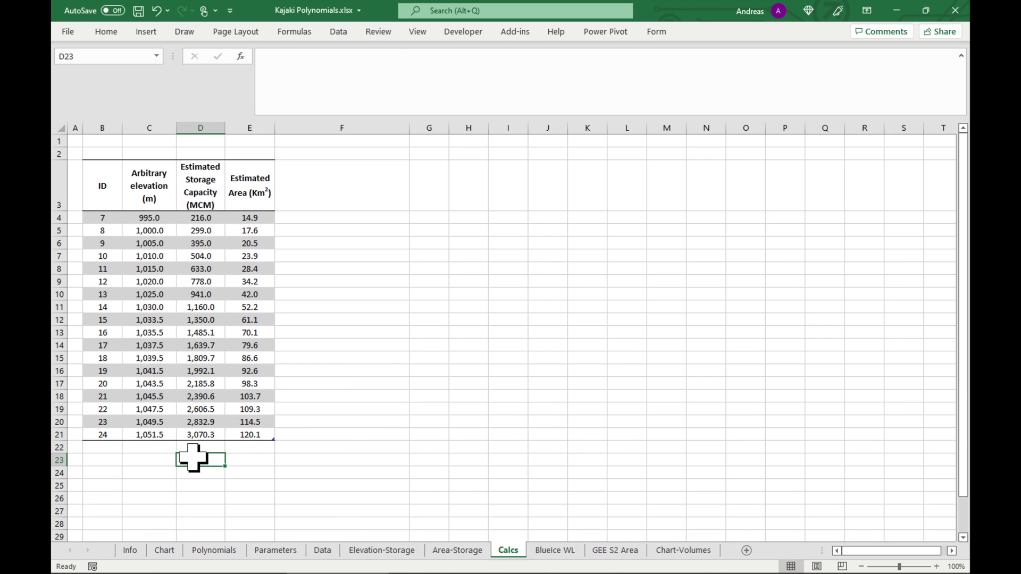
left_click(468, 551)
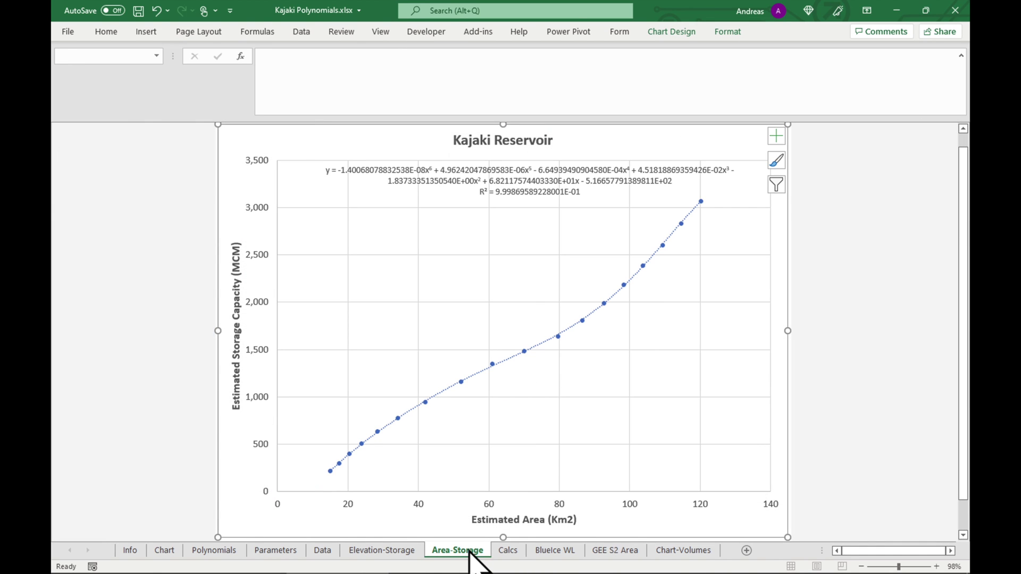
left_click(400, 552)
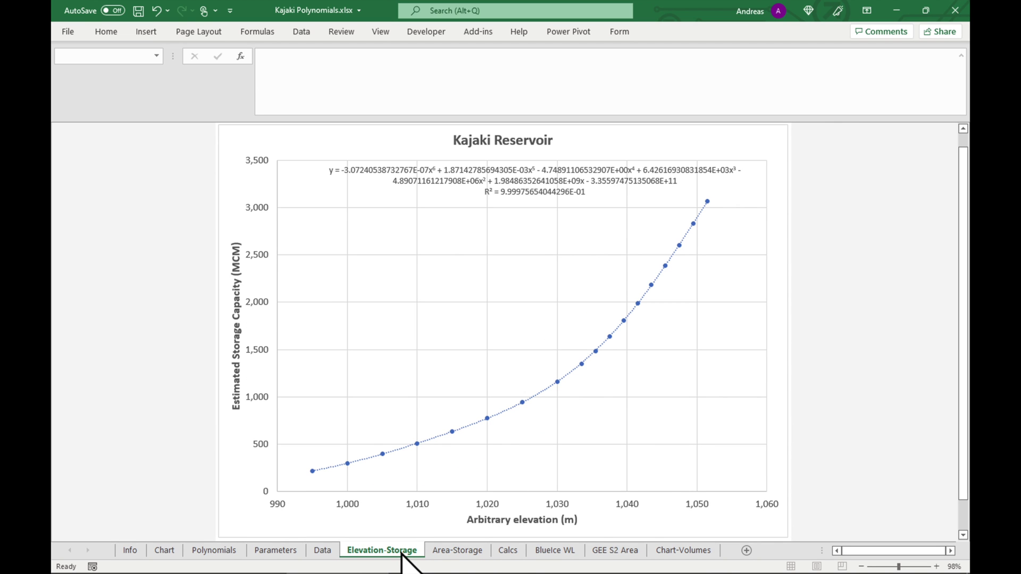
left_click(432, 552)
left_click(420, 554)
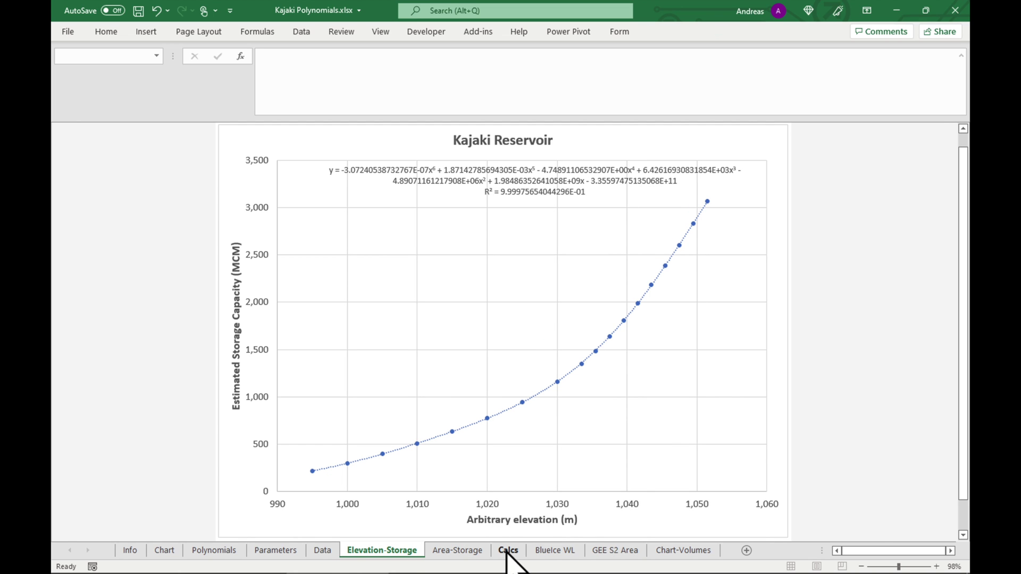
- Enter the label "Elevation-Storage:" in Calcs cell C23 and make it bold and right-aligned
left_click(507, 552)
left_click(150, 459)
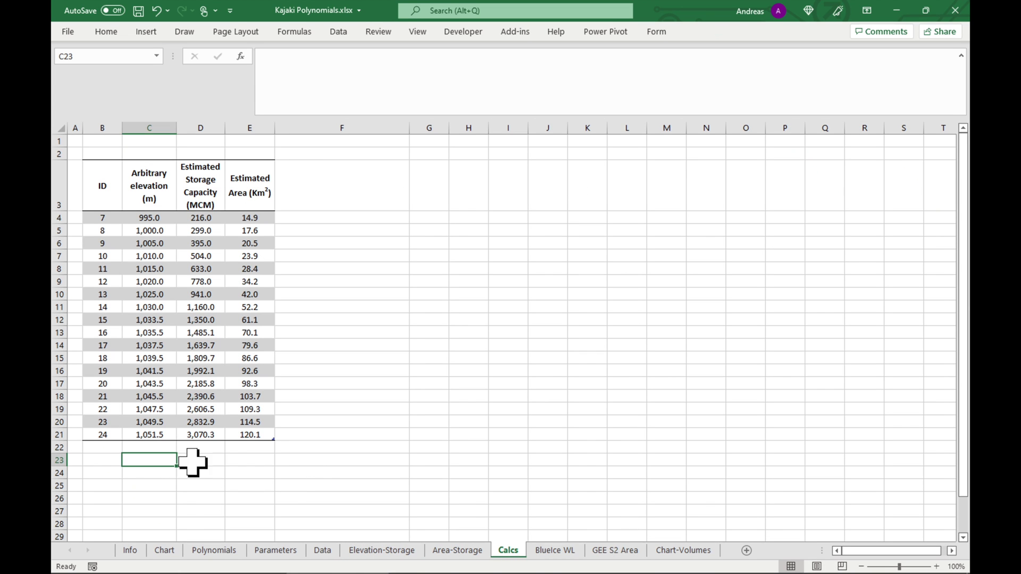
type("Elevation-Storage:")
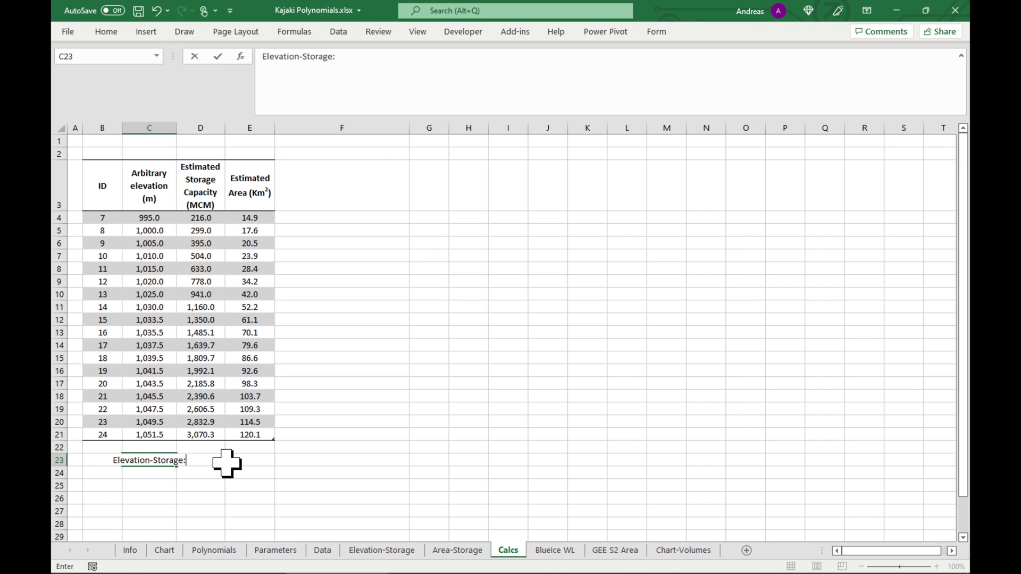
key("Return")
key("Up")
key("ctrl+b")
key("alt+h")
key("a")
key("r")
- Add a matching bold, right-aligned label "Area-Storage:" in cell C24
key("ctrl+c")
key("Down")
key("ctrl+v")
type("Area-Storage:")
key("Return")
- Copy the polynomial equation from the Elevation-Storage chart's trendline label into Calcs cell D23
left_click(201, 461)
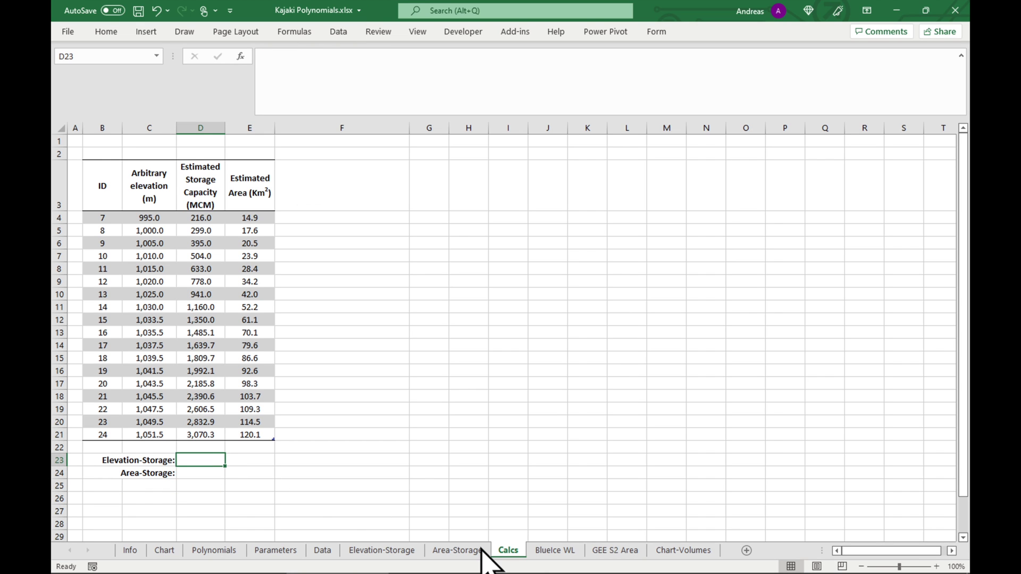
left_click(390, 552)
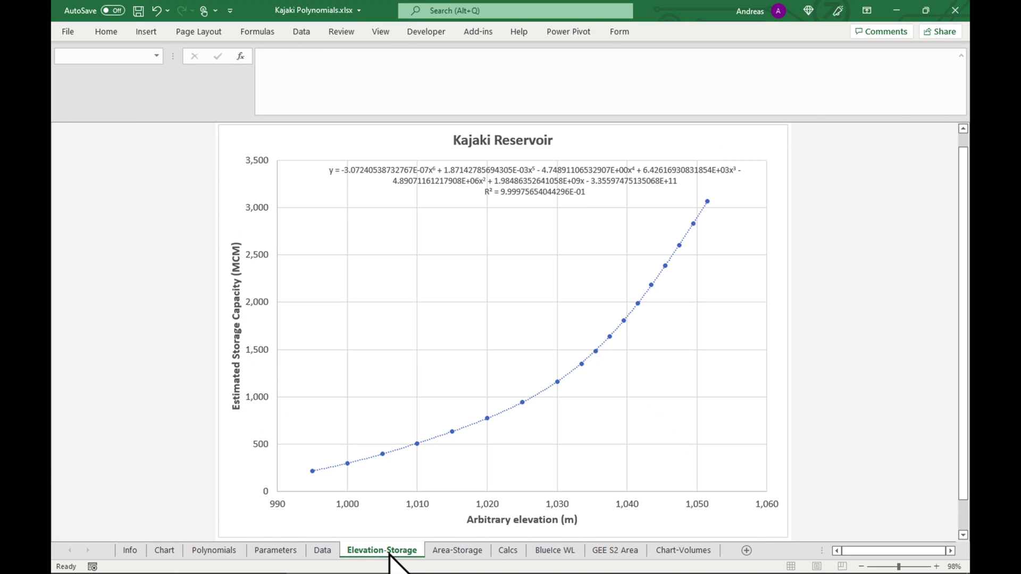
left_click(588, 181)
left_click_drag(691, 181, 297, 168)
key("ctrl+c")
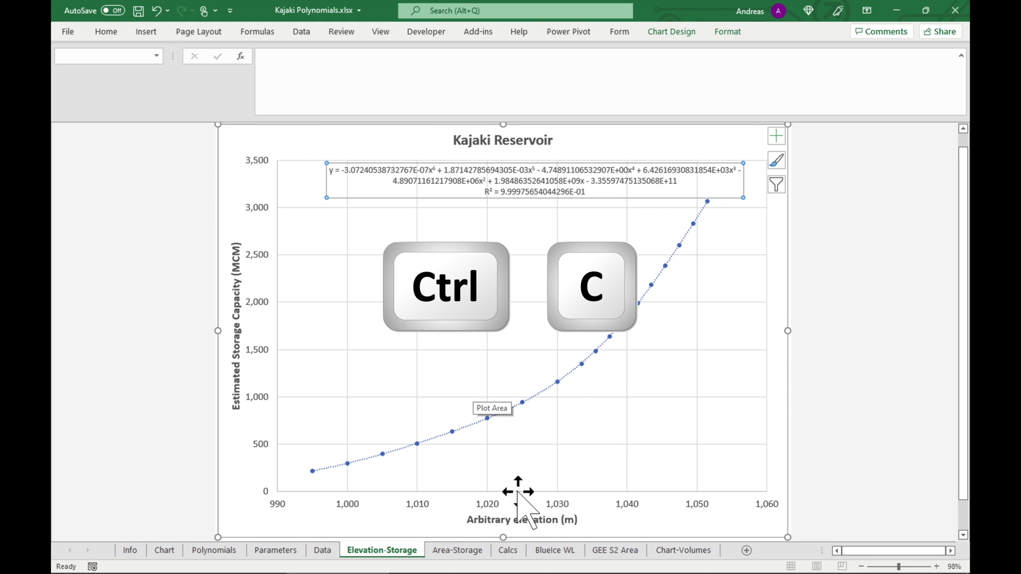
left_click(508, 551)
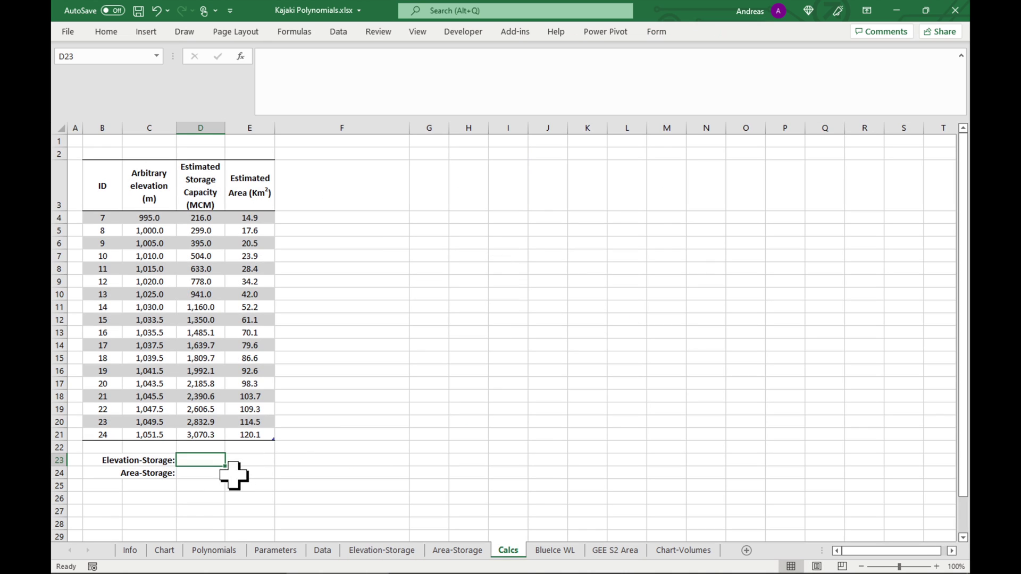
right_click(207, 460)
left_click(257, 169)
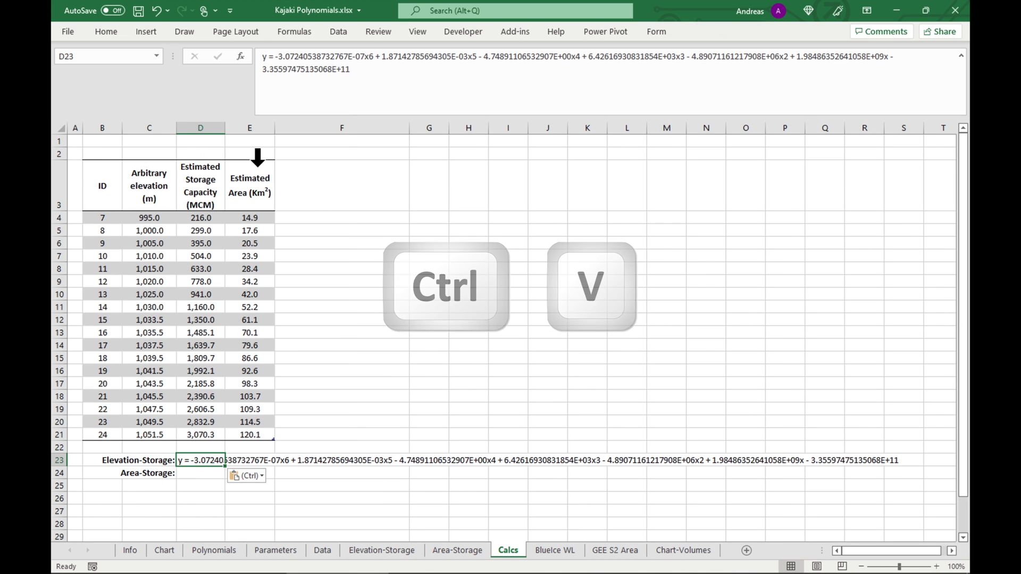
- Copy the polynomial equation from the Area-Storage chart's trendline label into Calcs cell D24
left_click(196, 475)
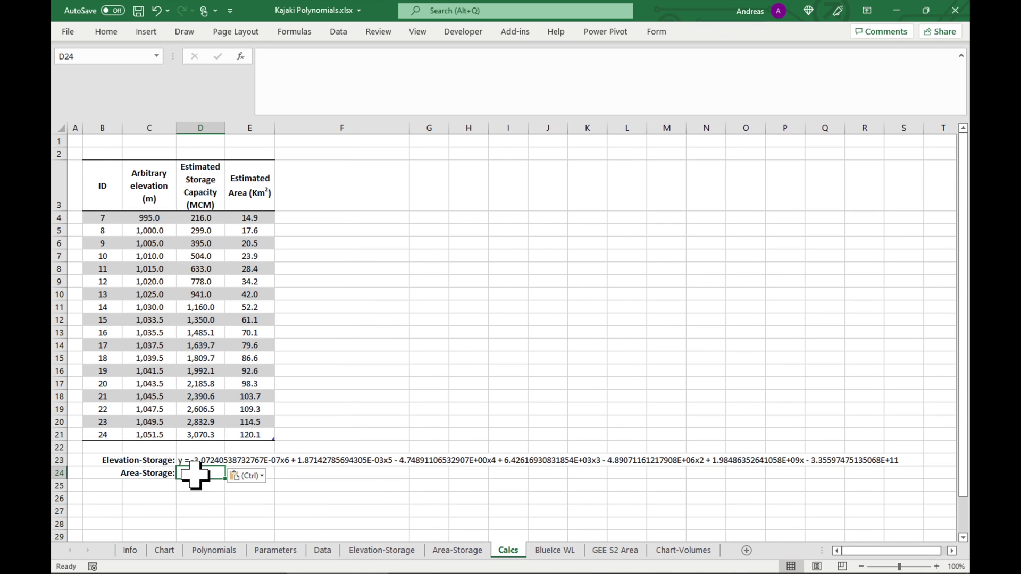
left_click(469, 551)
left_click(467, 178)
left_click_drag(467, 178, 262, 171)
key("ctrl+c")
left_click(508, 551)
key("ctrl+v")
left_click(402, 432)
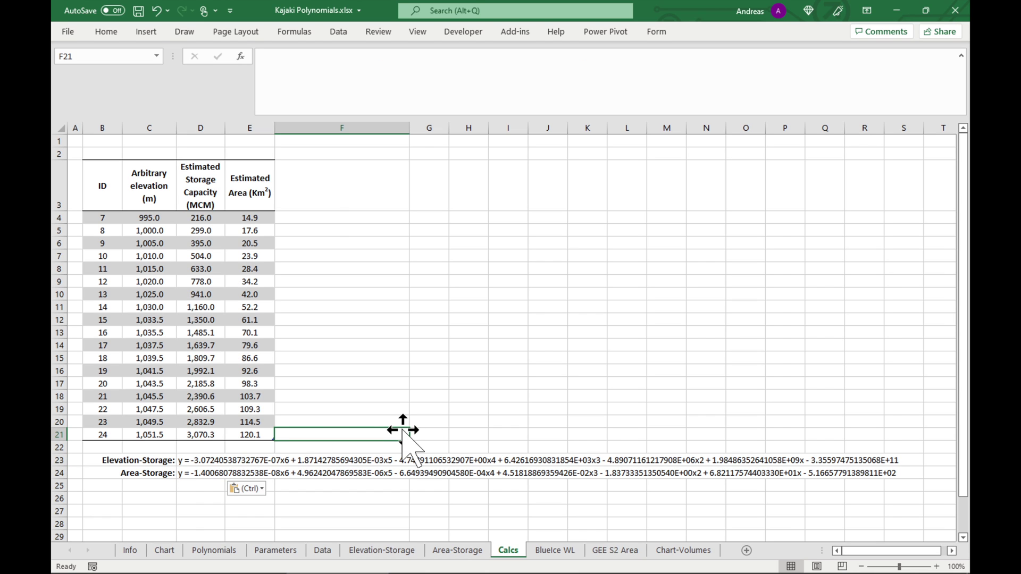
- Copy the Elevation-Storage equation from D23 and paste it into cell F4 beside the table's first data row
left_click(202, 460)
key("ctrl+c")
right_click(203, 461)
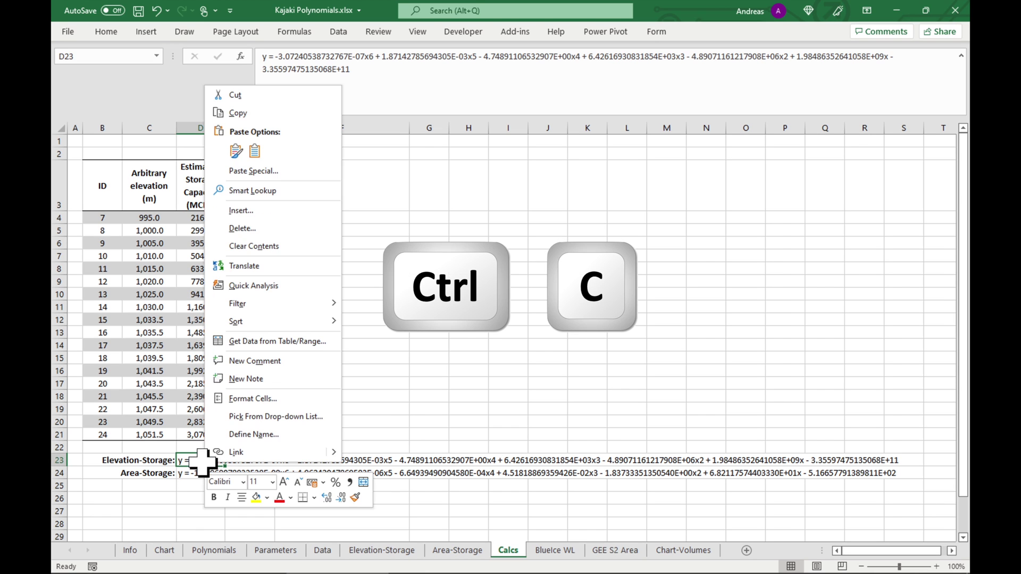
left_click(237, 112)
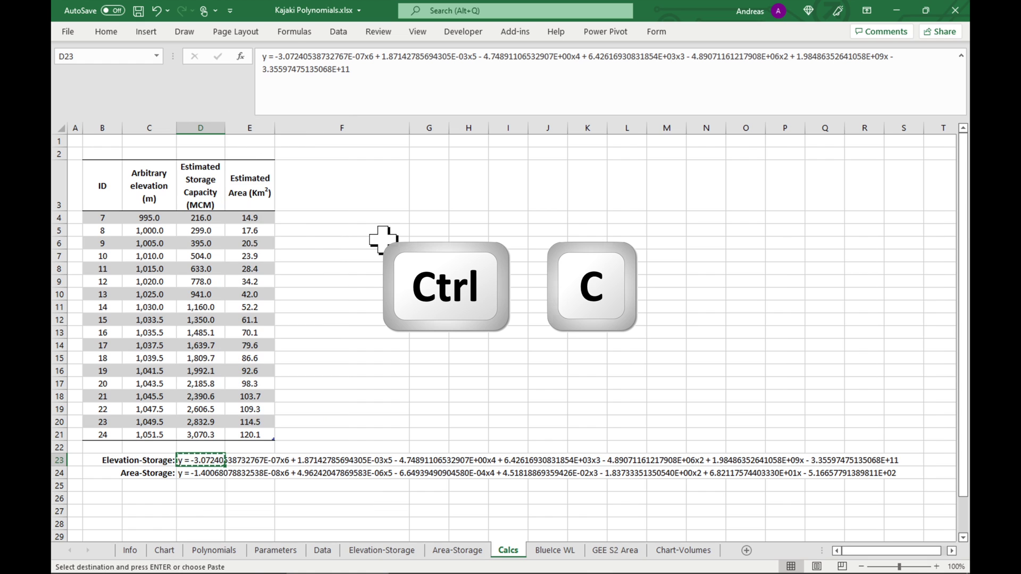
left_click(301, 218)
key("ctrl+v")
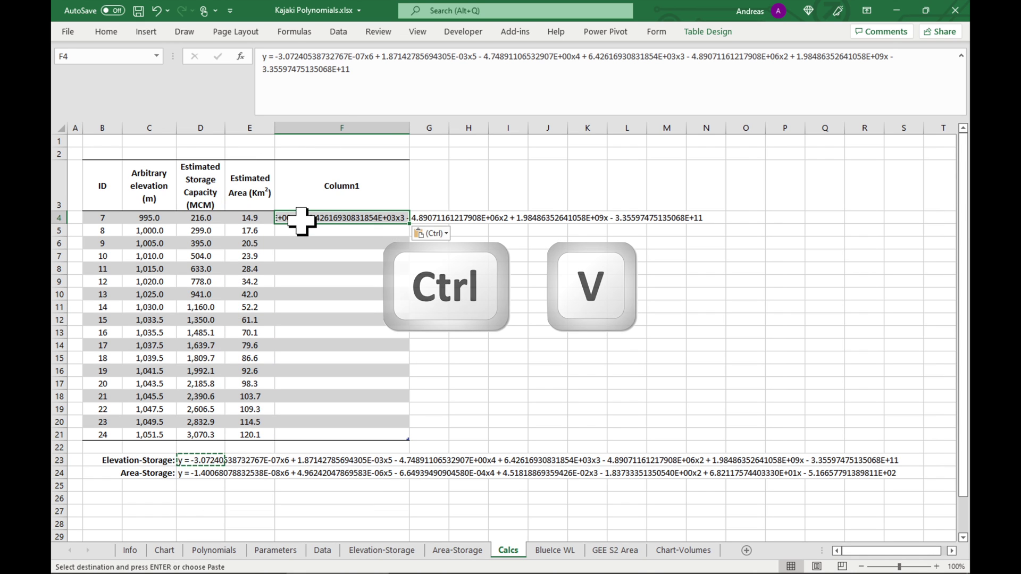
- Reuse the label from C23 as the header in F3, reading "Elevation-Storage" without the colon, and narrow column F
left_click(337, 186)
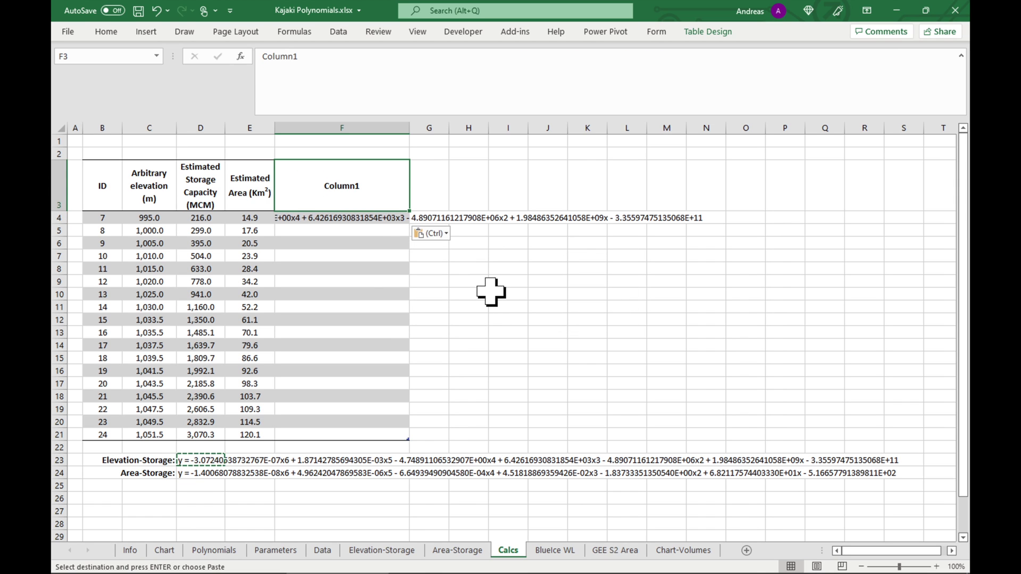
right_click(149, 460)
left_click(171, 107)
right_click(344, 183)
left_click(367, 220)
left_click(354, 61)
key("BackSpace")
key("Return")
left_click_drag(409, 128, 331, 127)
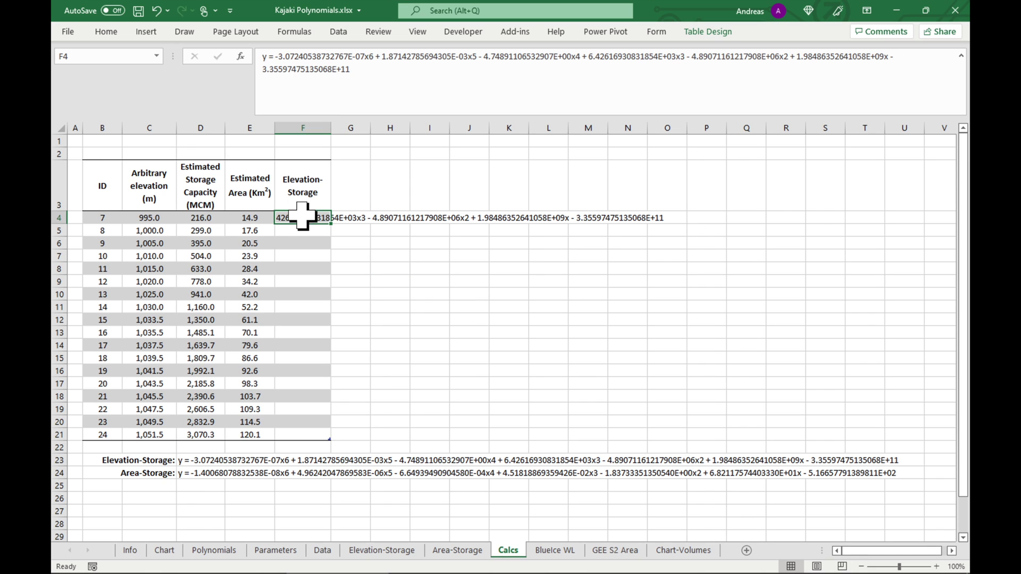
- In F4, remove the leading "y" and replace the sixth-power term's x with *[@[Arbitrary elevation (m) ]]^
double_click(265, 57)
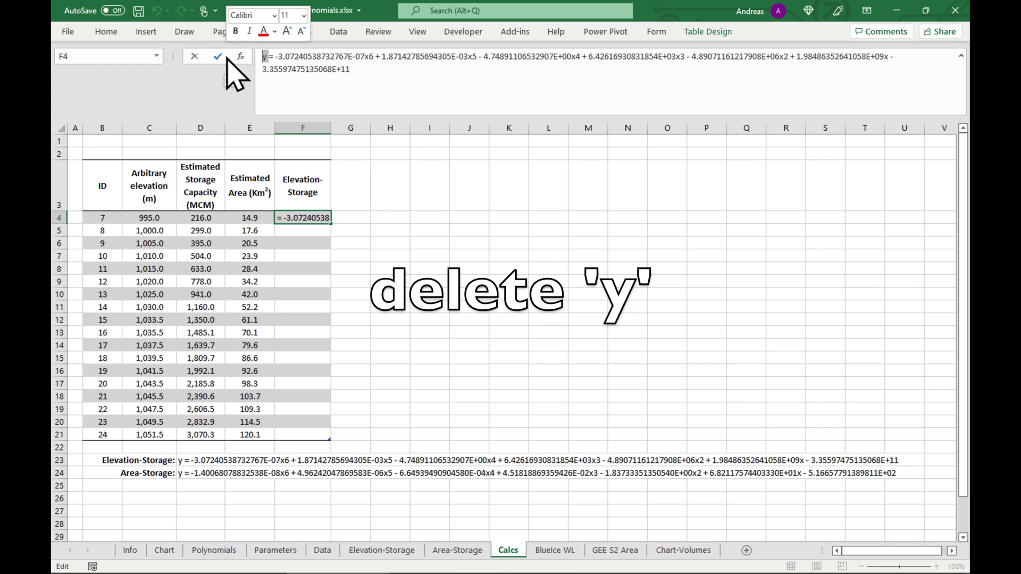
key("BackSpace")
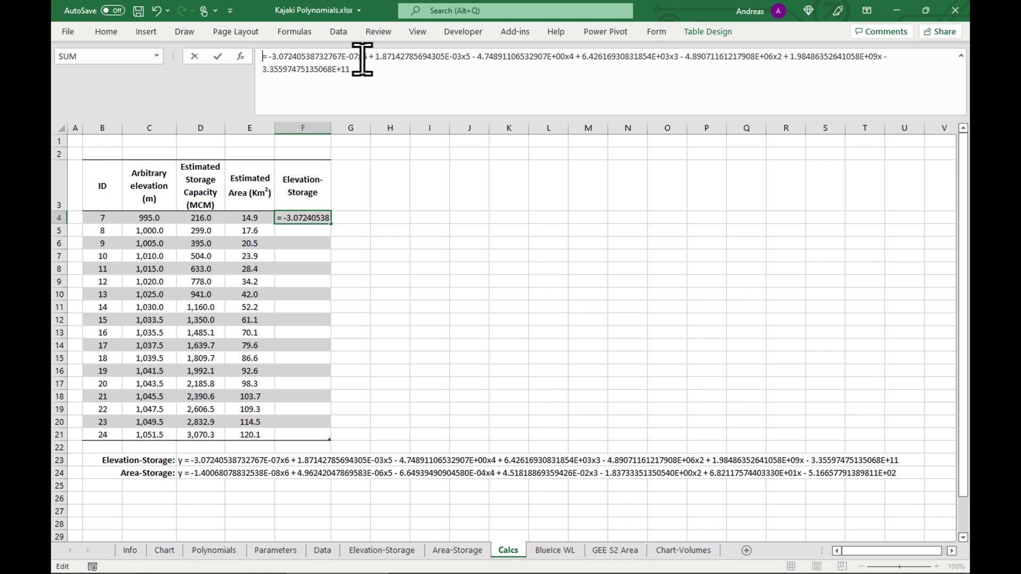
left_click_drag(357, 56, 366, 57)
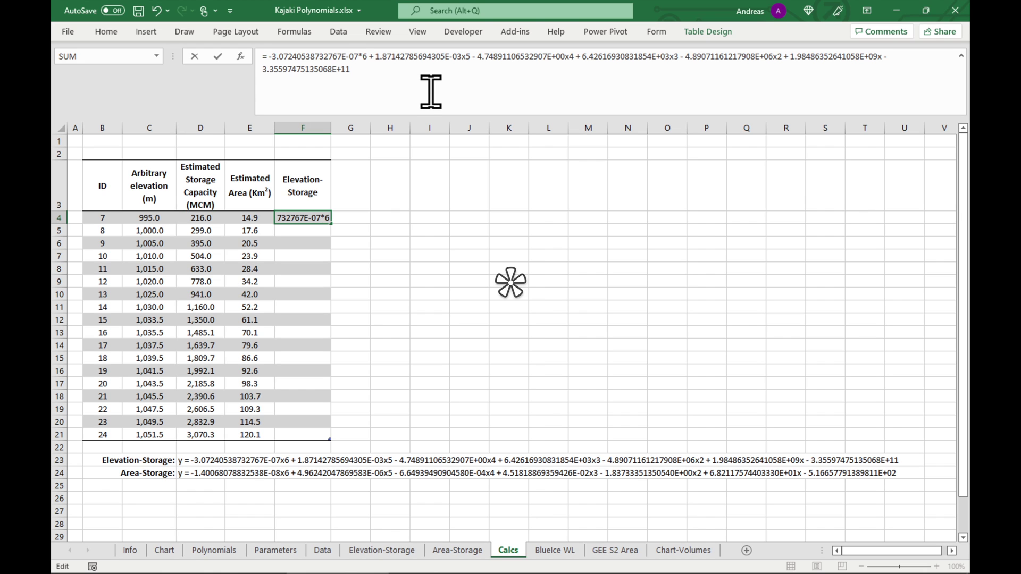
left_click(151, 218)
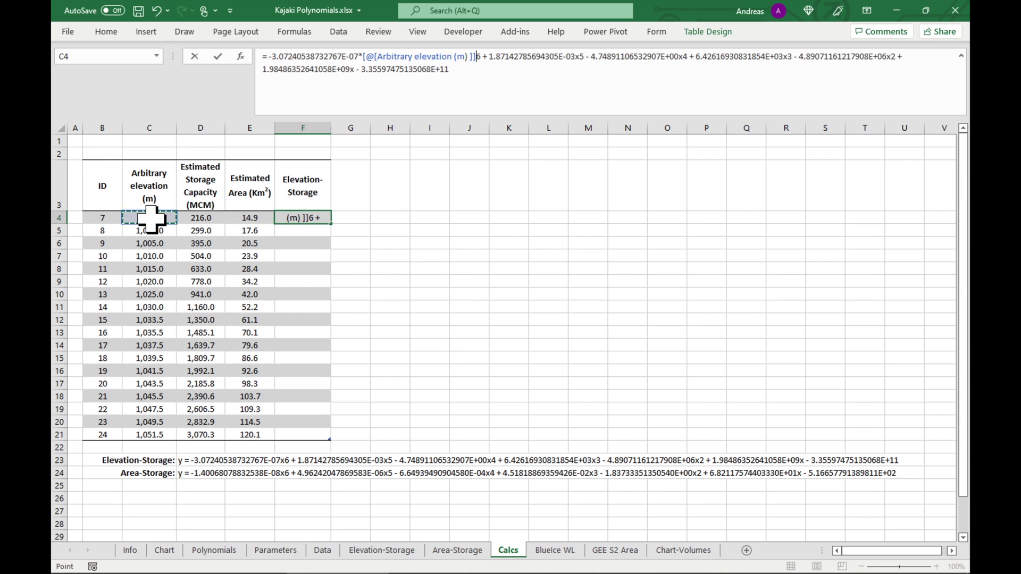
type("^")
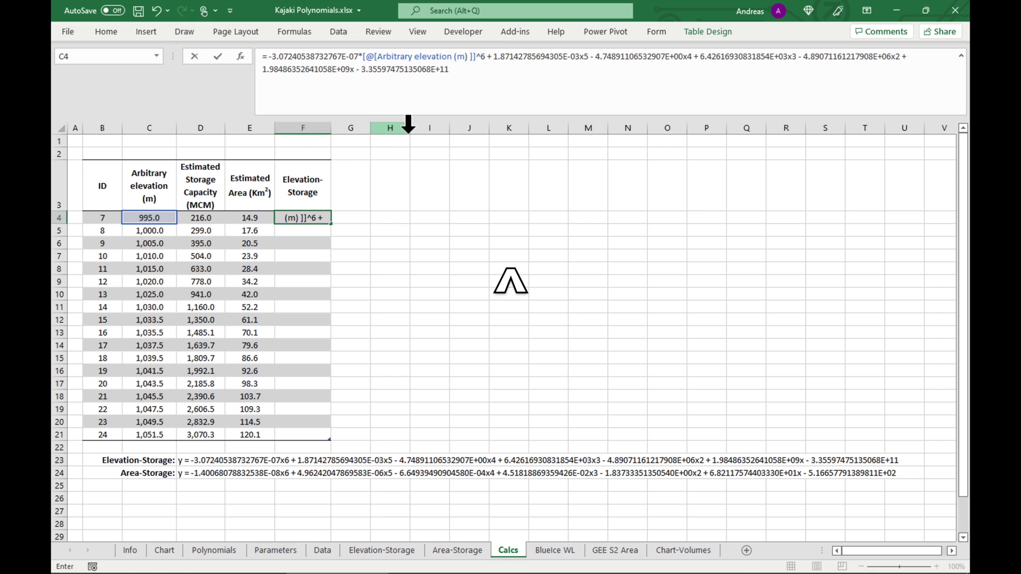
- Copy the *[@[Arbitrary elevation (m) ]]^ fragment and substitute it for x in the fifth- and fourth-power terms of F4
left_click_drag(480, 58, 357, 56)
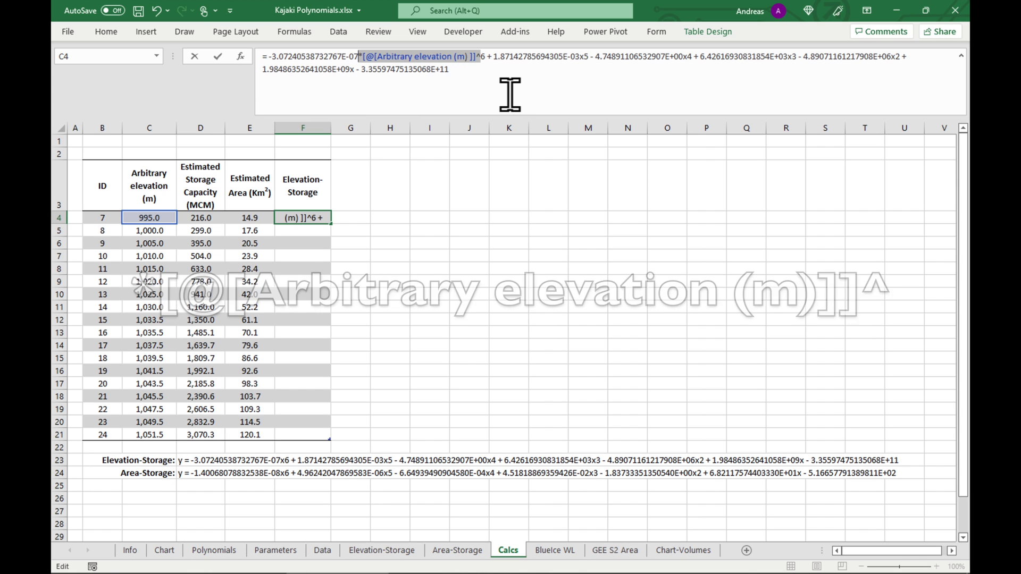
key("ctrl+c")
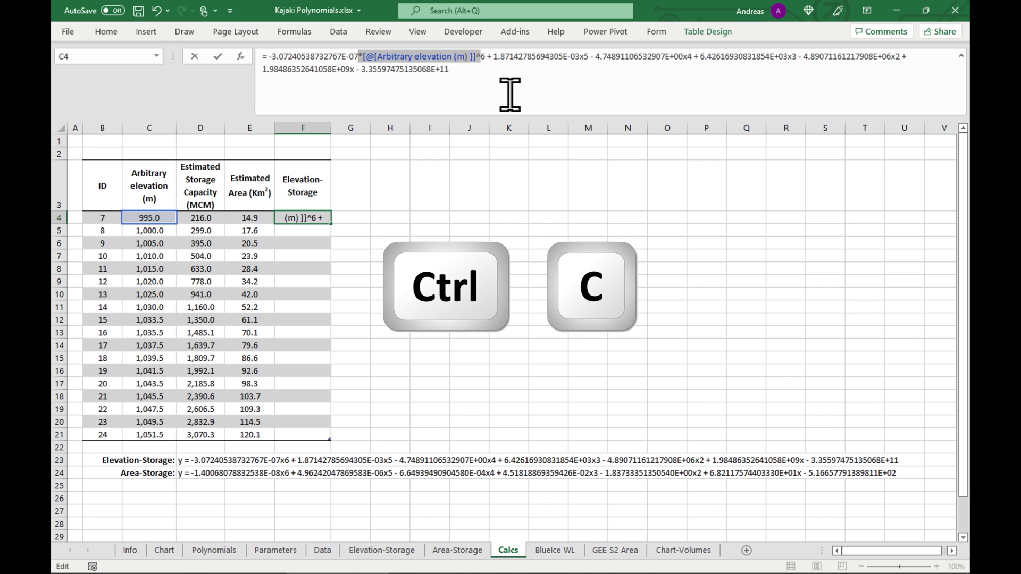
left_click(586, 57)
key("shift+Right")
key("Delete")
key("ctrl+v")
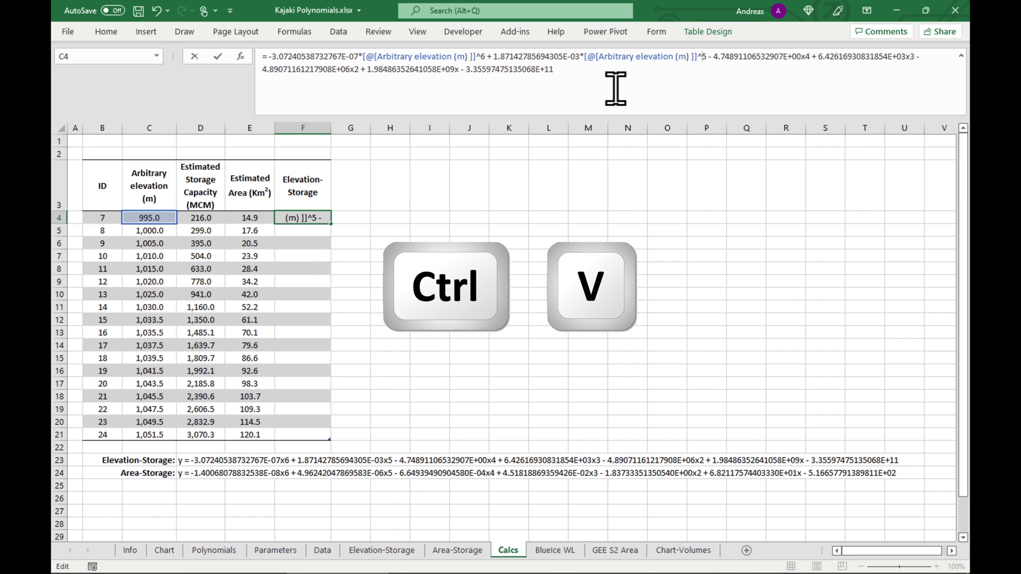
left_click(807, 57)
key("BackSpace")
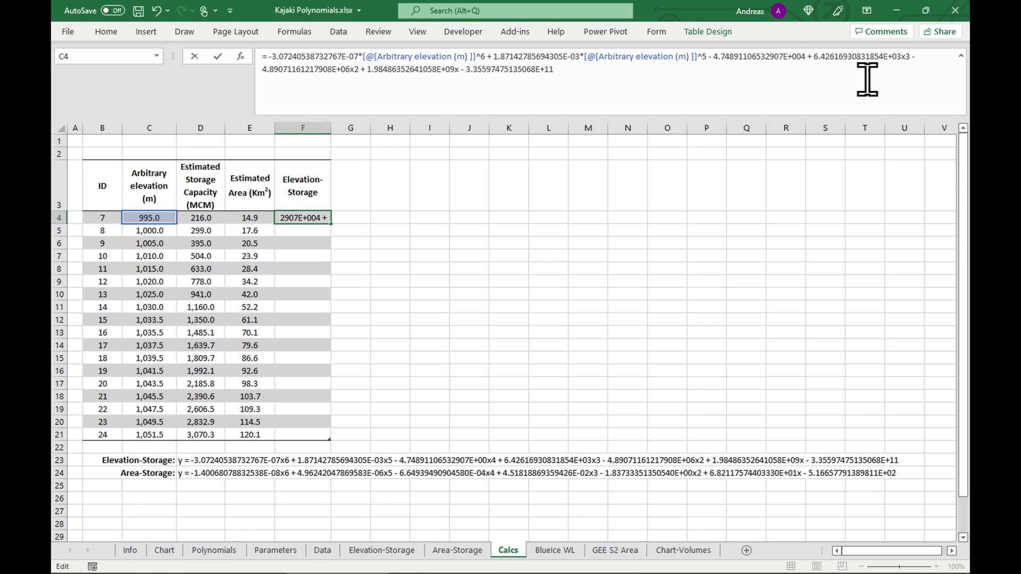
key("ctrl+v")
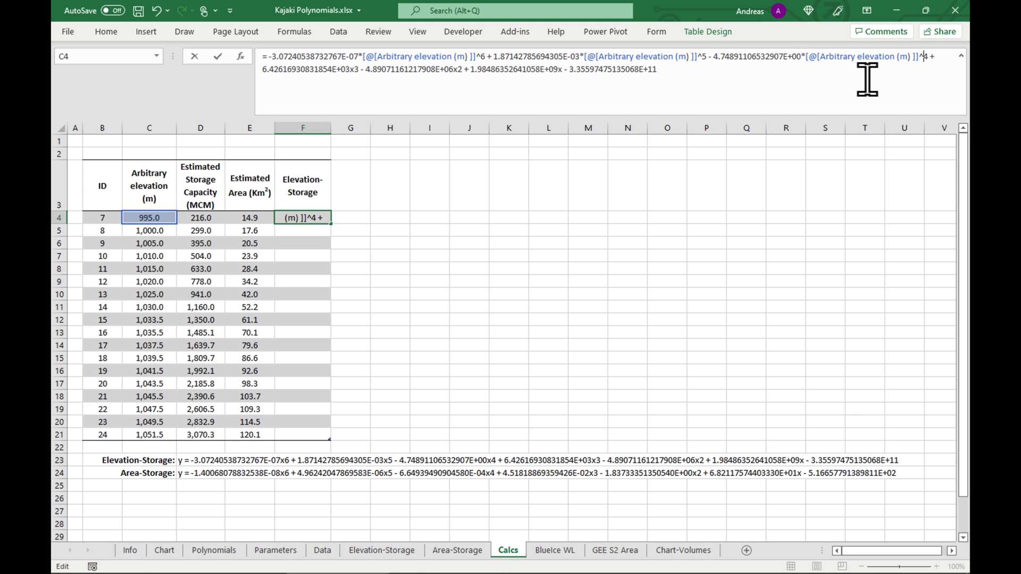
- Substitute the copied elevation reference fragment for x in the third- and second-power terms of the F4 formula
left_click(354, 71)
key("BackSpace")
key("ctrl+v")
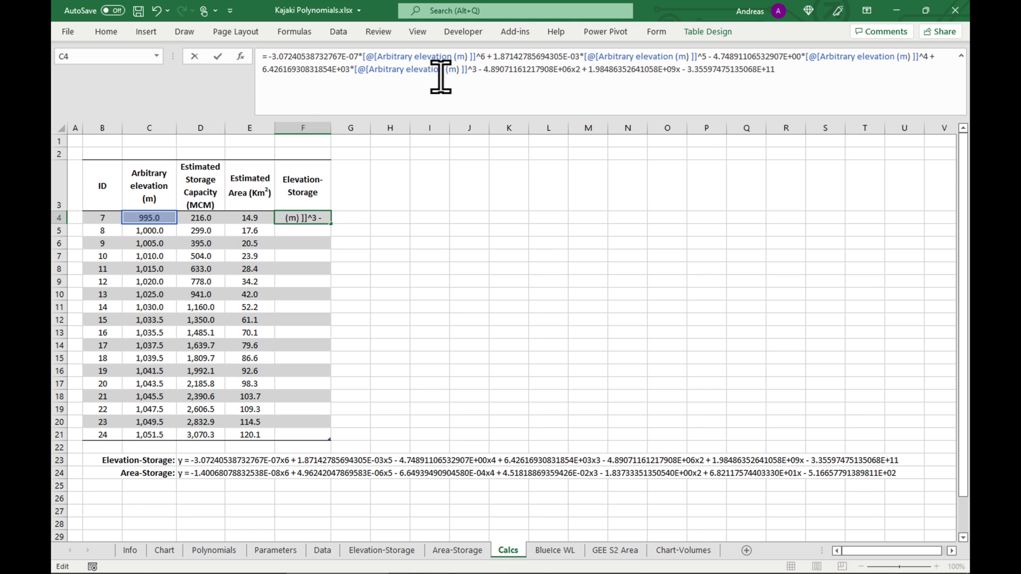
left_click(577, 69)
key("BackSpace")
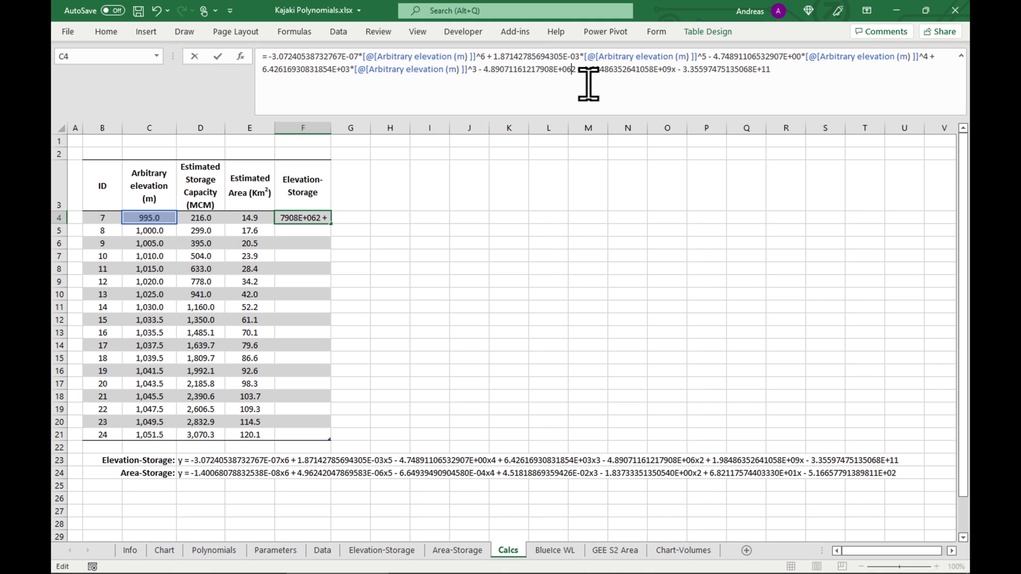
key("ctrl+v")
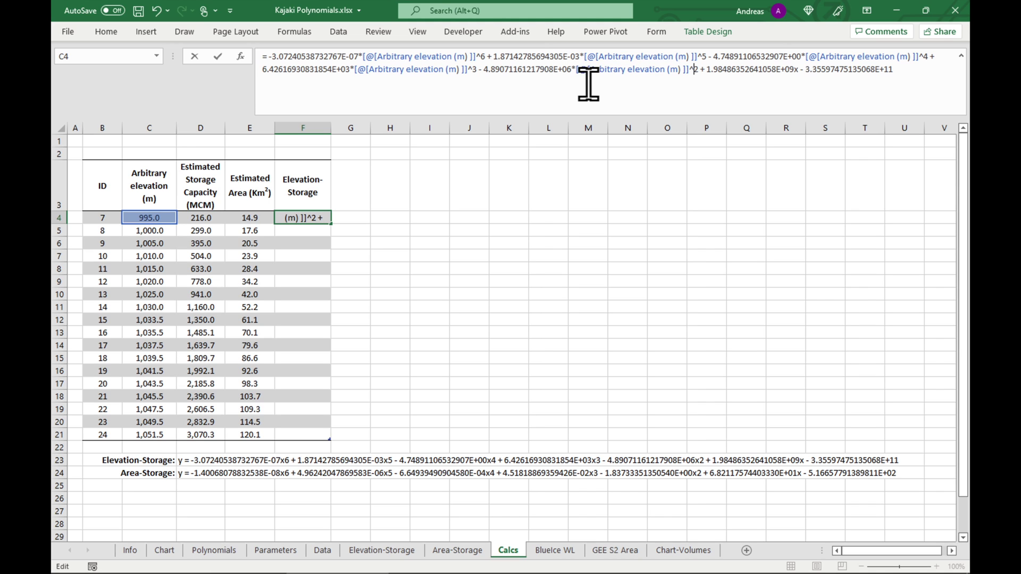
- Replace the linear term's x with *[@[Arbitrary elevation (m) ]] without a trailing caret, and commit the F4 formula
left_click(800, 69)
key("BackSpace")
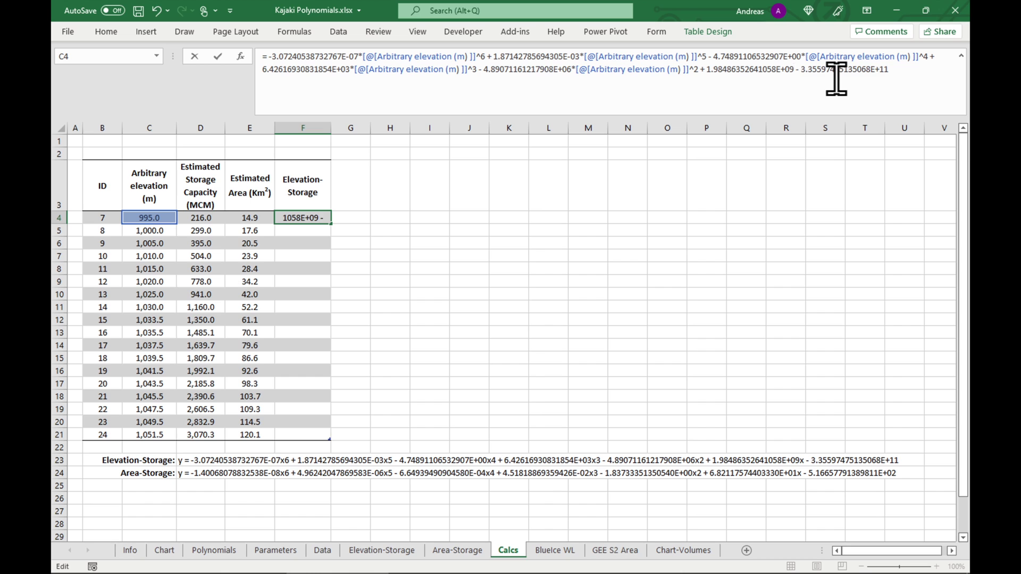
key("ctrl+v")
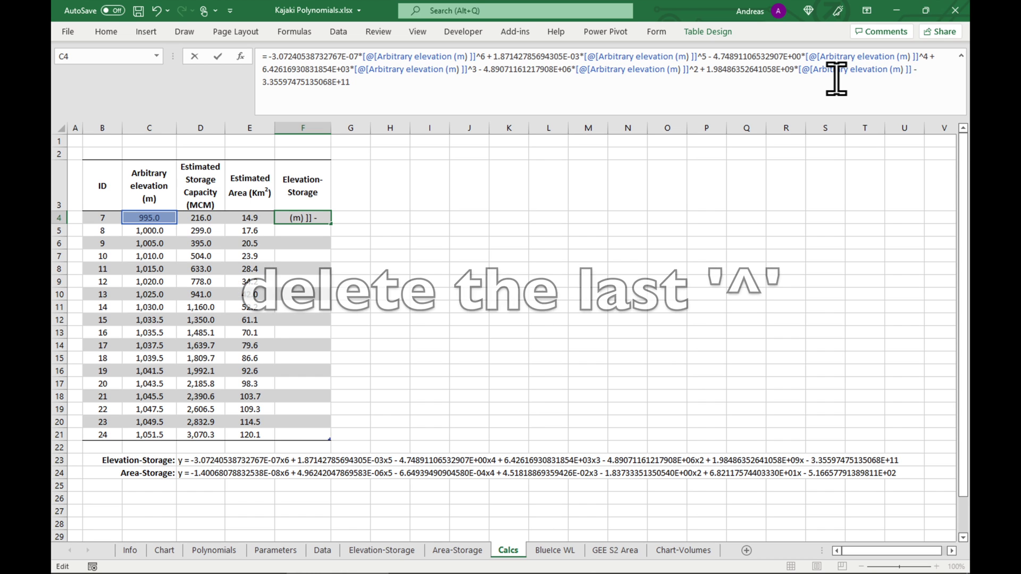
key("Return")
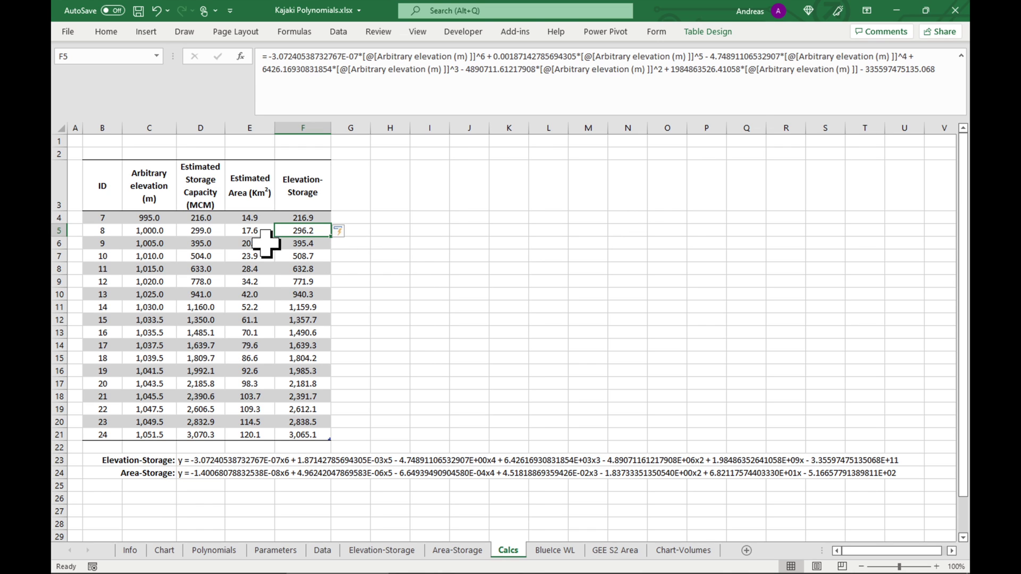
- Compare Estimated Storage Capacity with the computed Elevation-Storage values in the table's first and last data rows
left_click(202, 218)
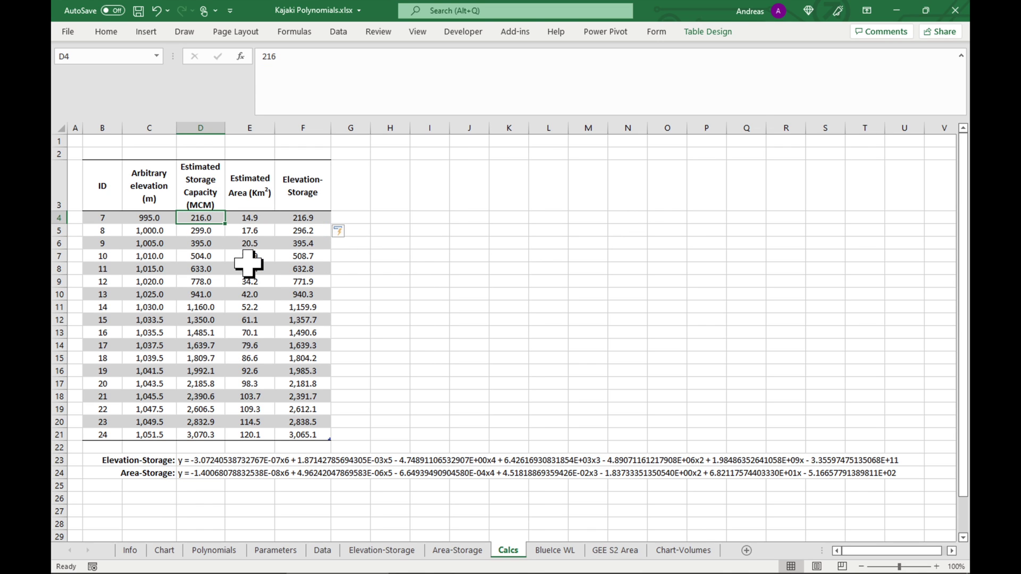
left_click(301, 219)
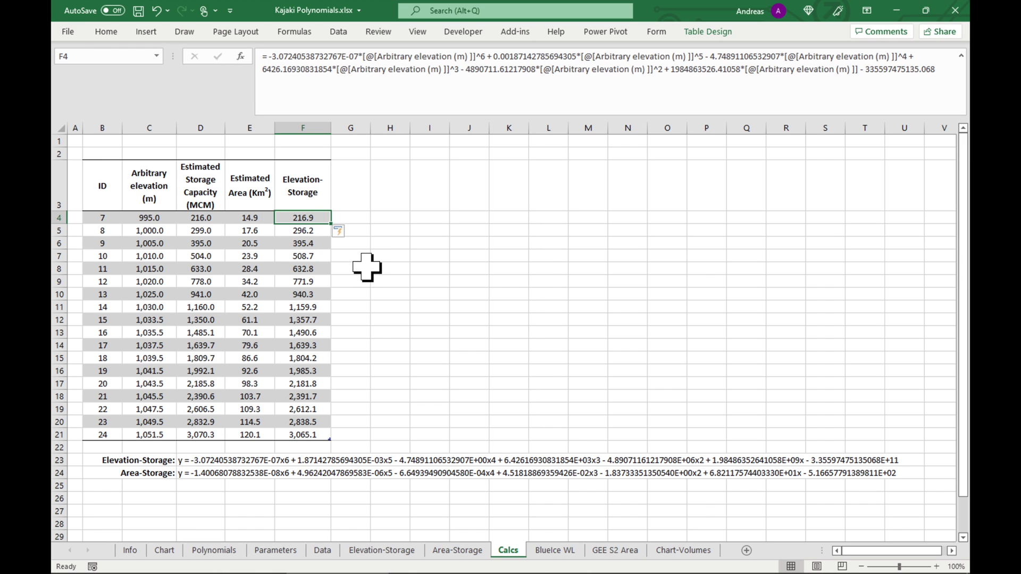
left_click(199, 435)
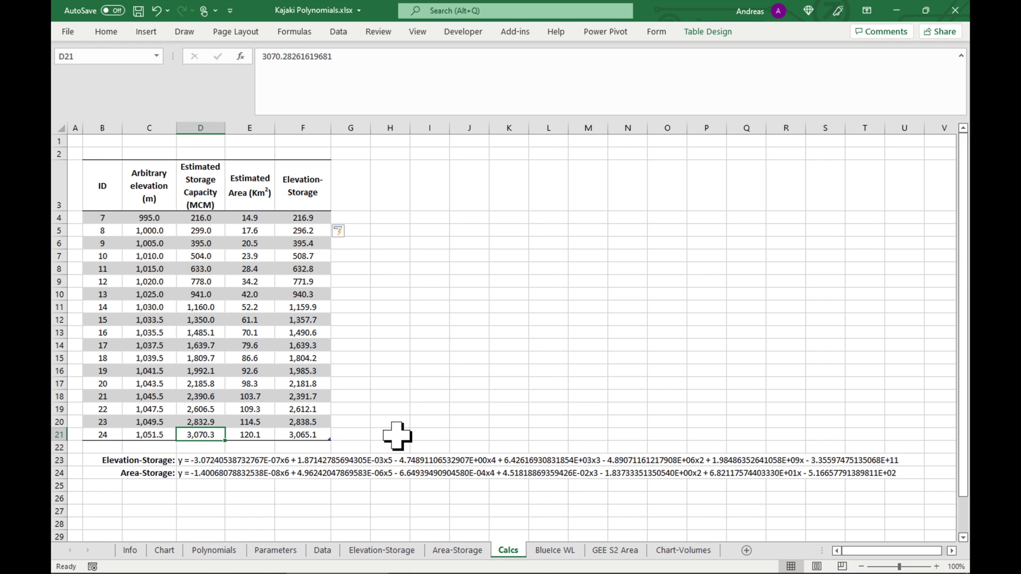
left_click(310, 435)
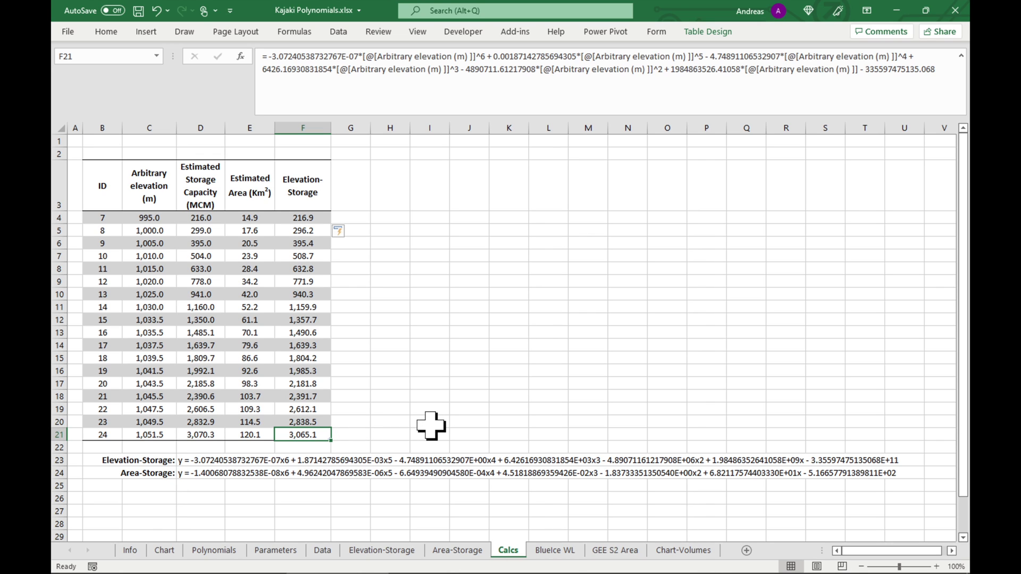
- Copy the Area-Storage equation from D24 and paste it into G4 as a new table column
left_click(199, 473)
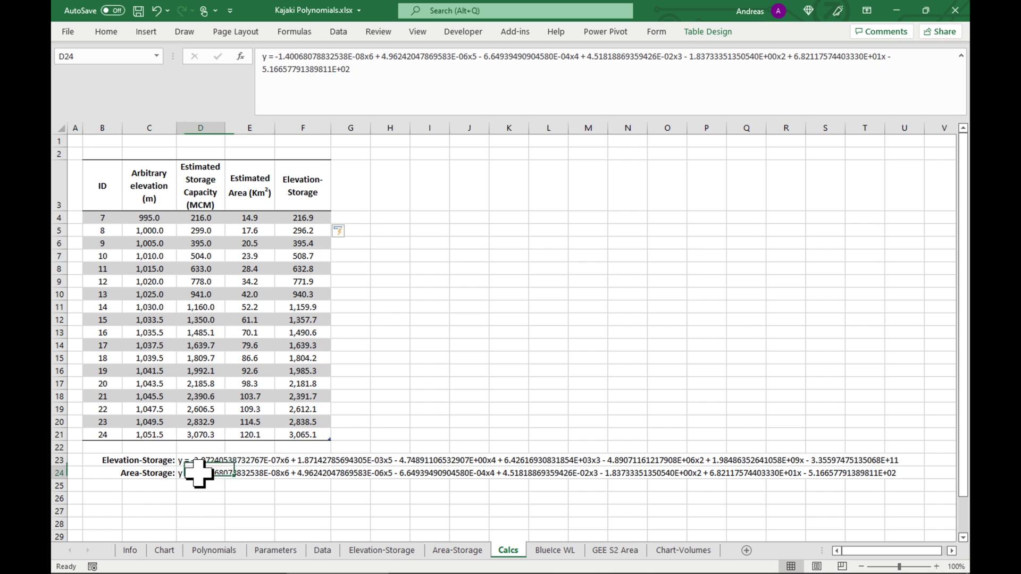
right_click(199, 473)
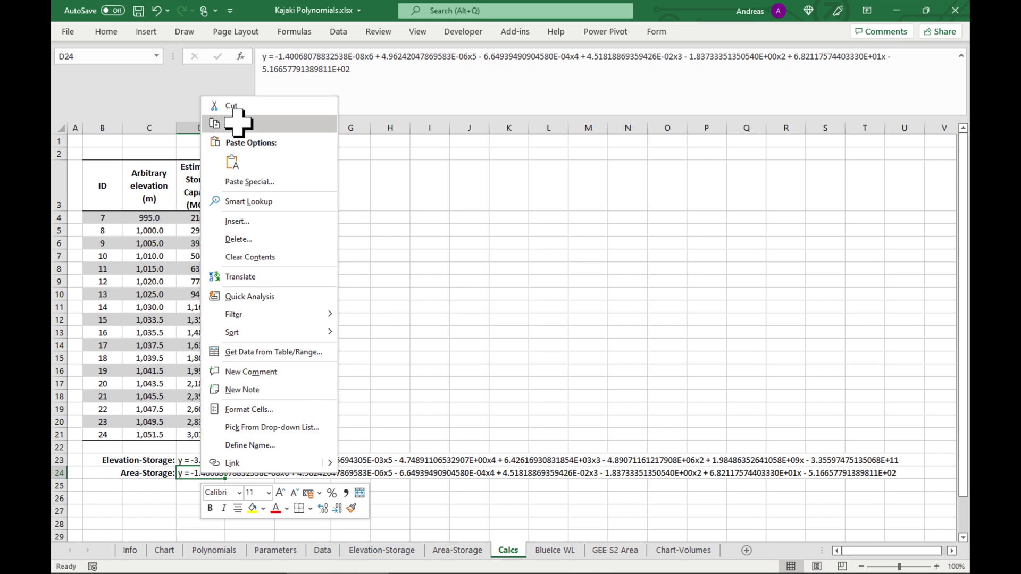
left_click(207, 123)
left_click(352, 217)
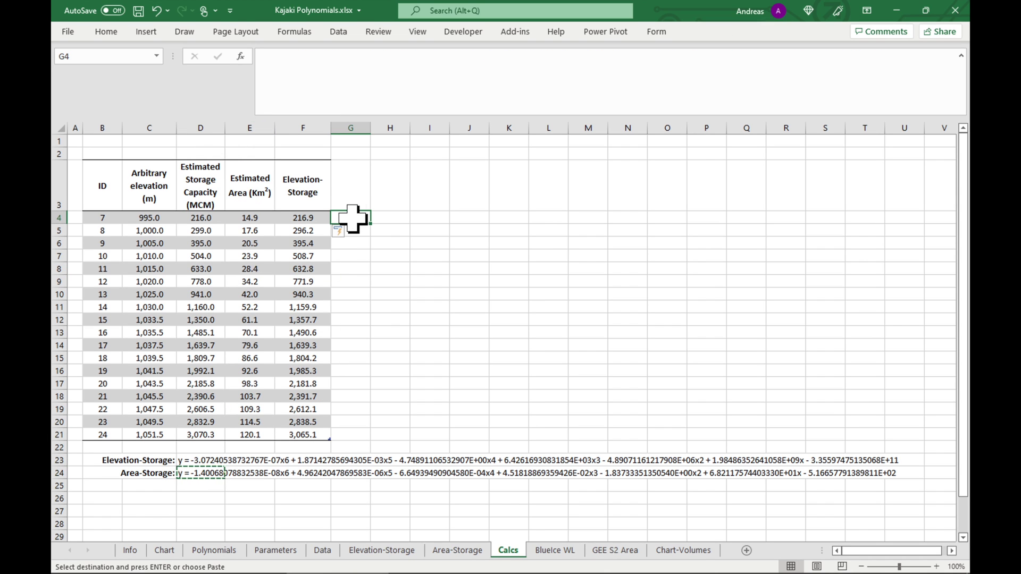
key("ctrl+v")
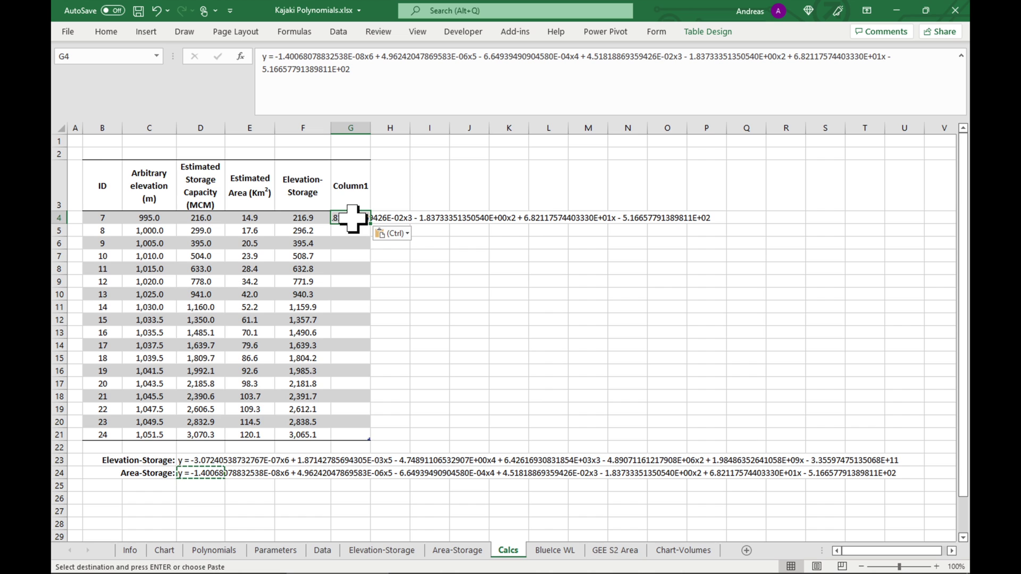
- Reuse the label from C24 as the header in G3, reading "Area-Storage" without the colon
left_click(151, 473)
right_click(151, 473)
left_click(193, 124)
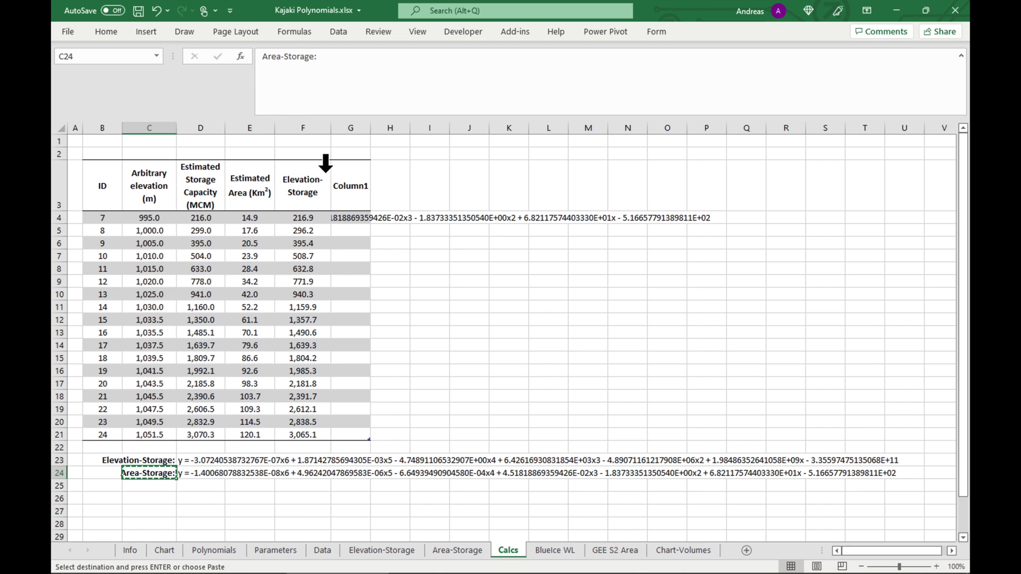
left_click(350, 193)
right_click(351, 189)
left_click(407, 243)
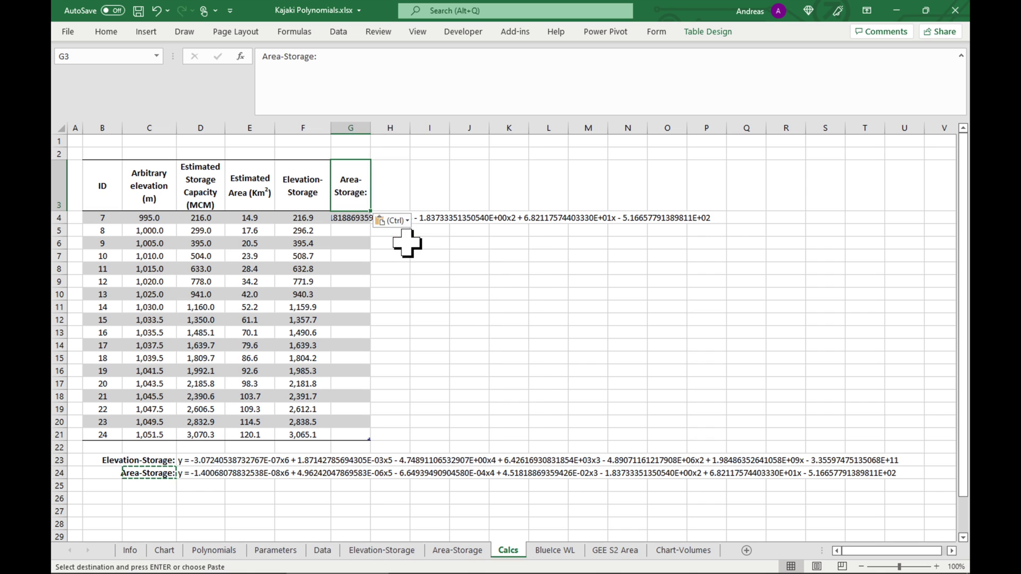
left_click(344, 61)
key("BackSpace")
key("Return")
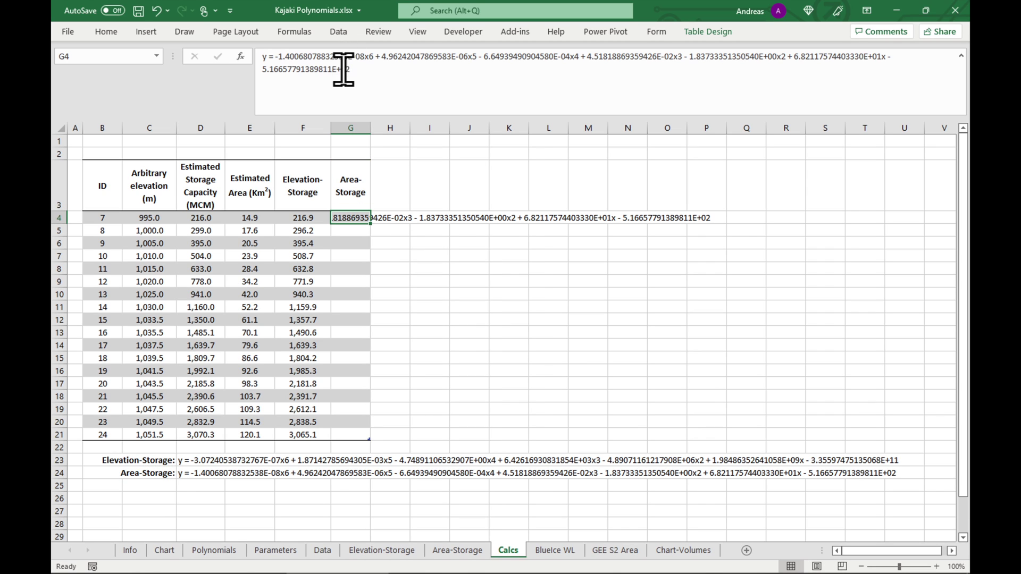
- In G4, remove the leading "y" and replace the sixth-power term's x with *[@[Estimated Area (Km2)]]^
left_click_drag(267, 57, 215, 74)
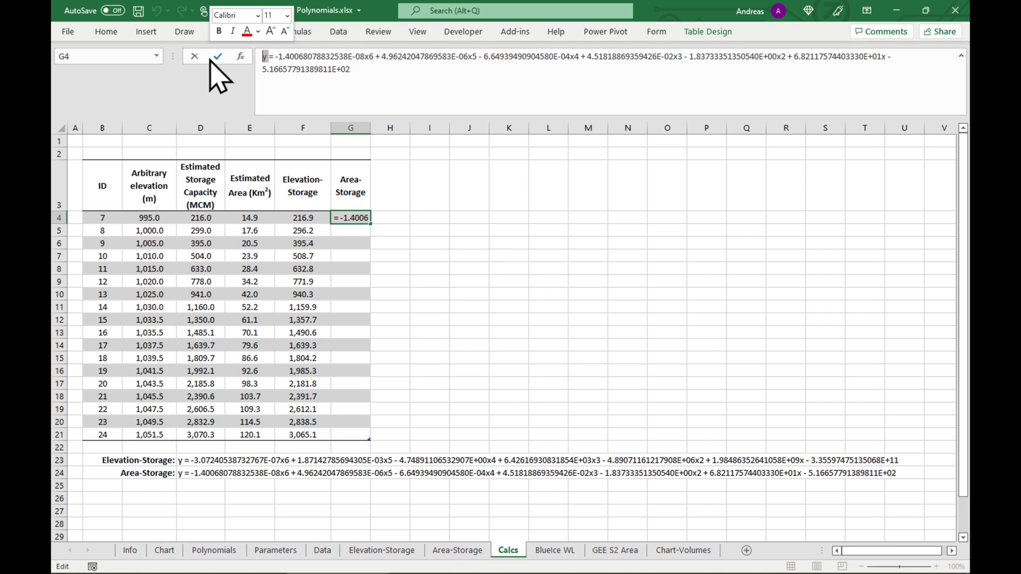
key("Delete")
key("Delete")
left_click_drag(363, 57, 357, 57)
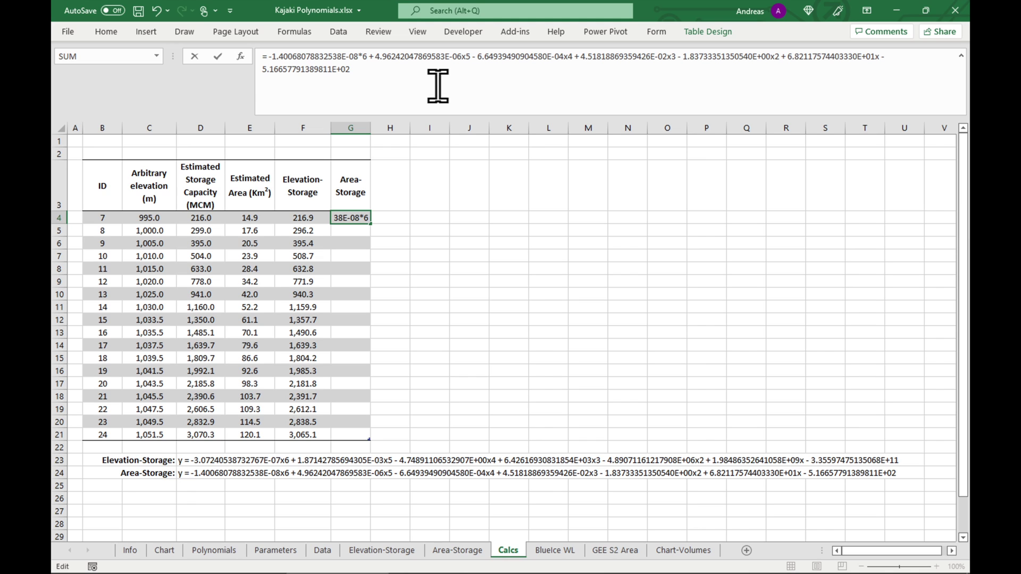
left_click(250, 216)
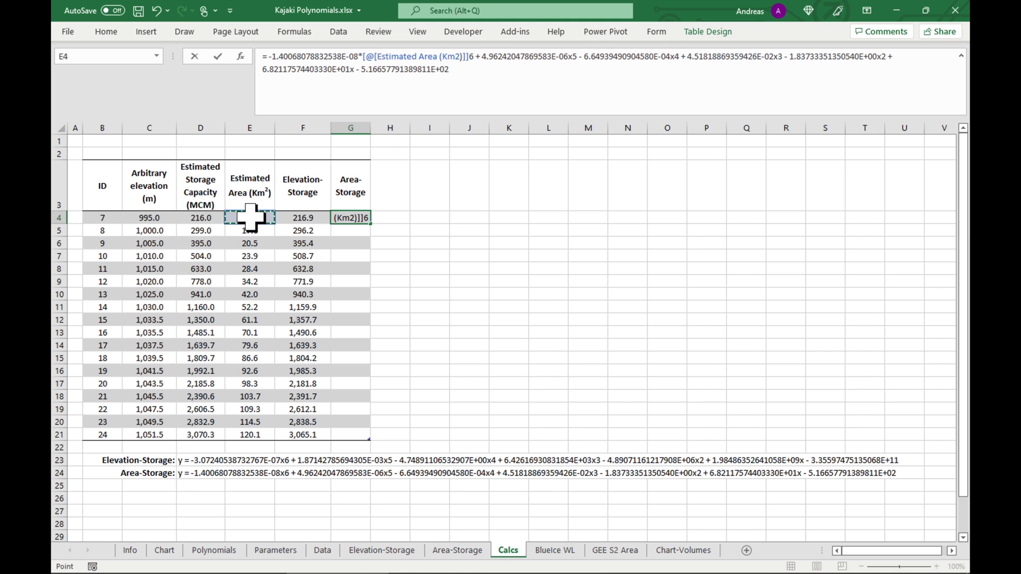
type("^")
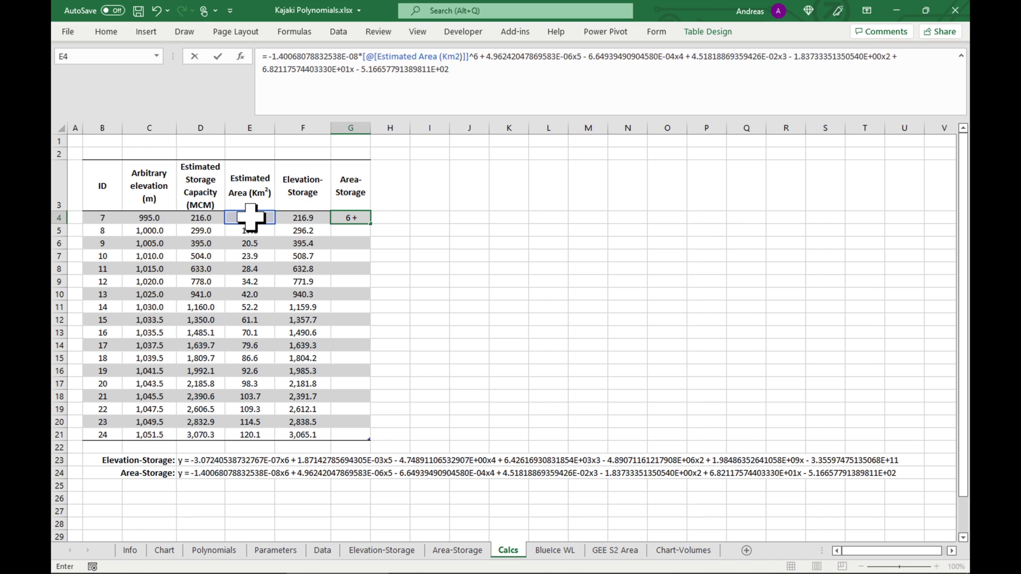
- In G4's formula, copy *[@[Estimated Area (Km2)]]^ from the sixth-power term and substitute it for the x in the fifth-power term
double_click(360, 57)
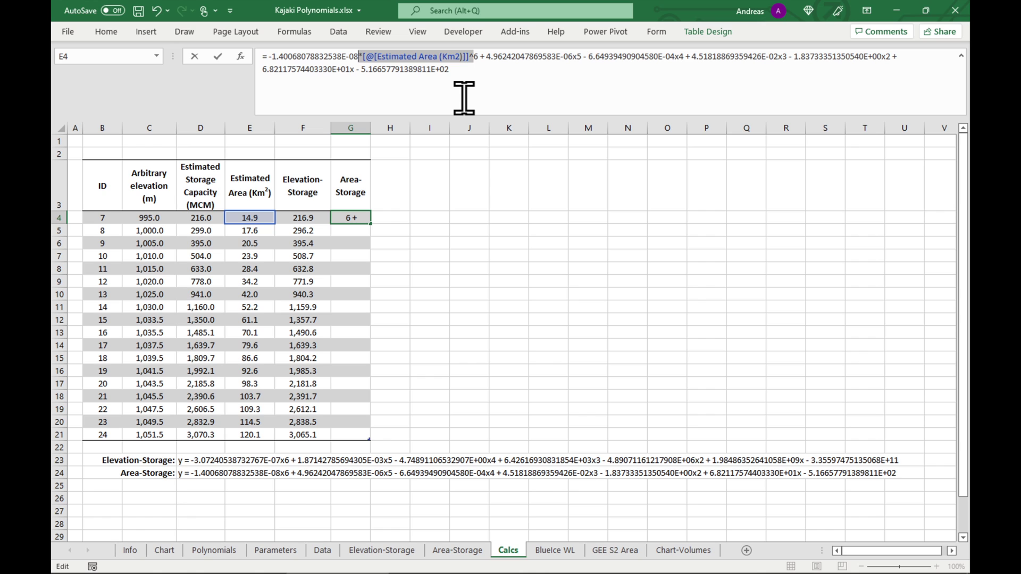
left_click(582, 56)
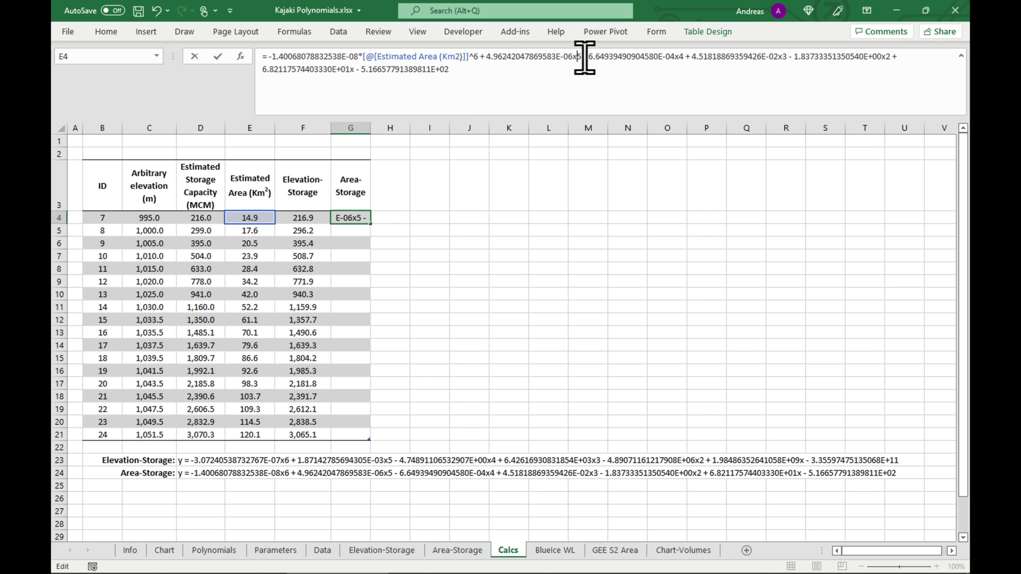
key("BackSpace")
key("BackSpace")
key("ctrl+v")
type("^5")
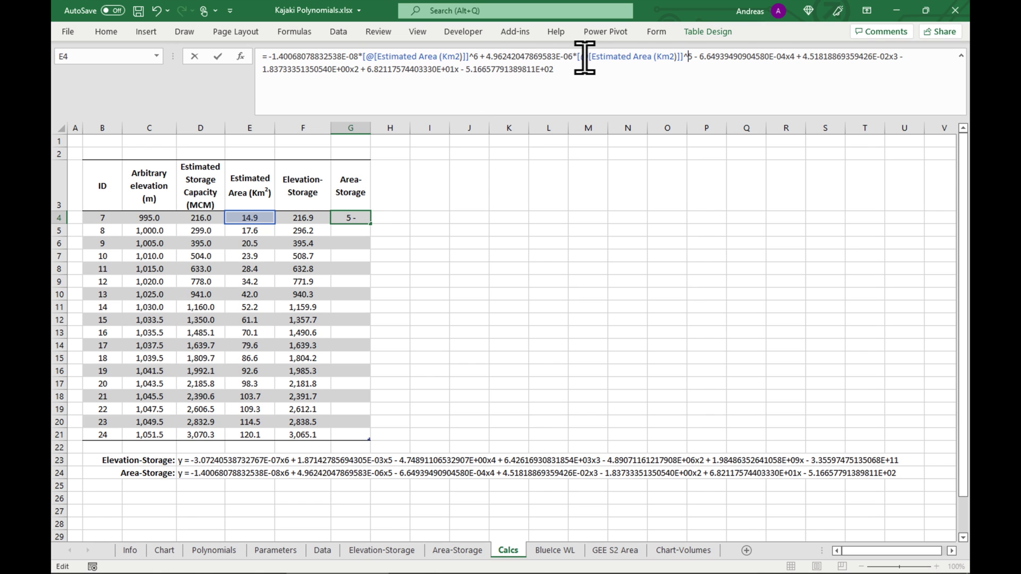
- Replace the x in the fourth- and third-power terms of G4's formula with *[@[Estimated Area (Km2)]]^
left_click(792, 56)
key("BackSpace")
key("ctrl+v")
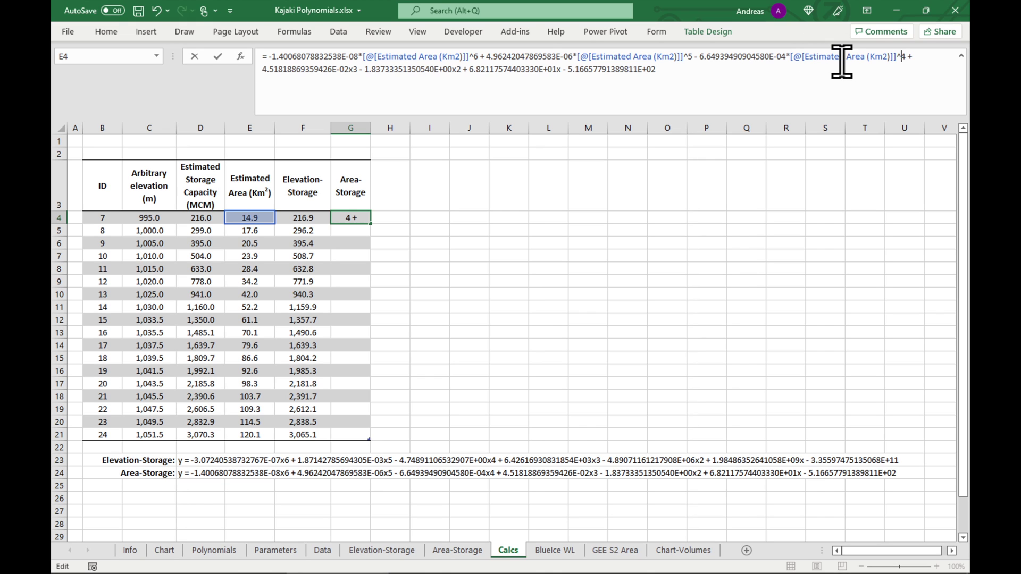
type("^")
left_click(356, 70)
key("BackSpace")
key("ctrl+v")
type("^")
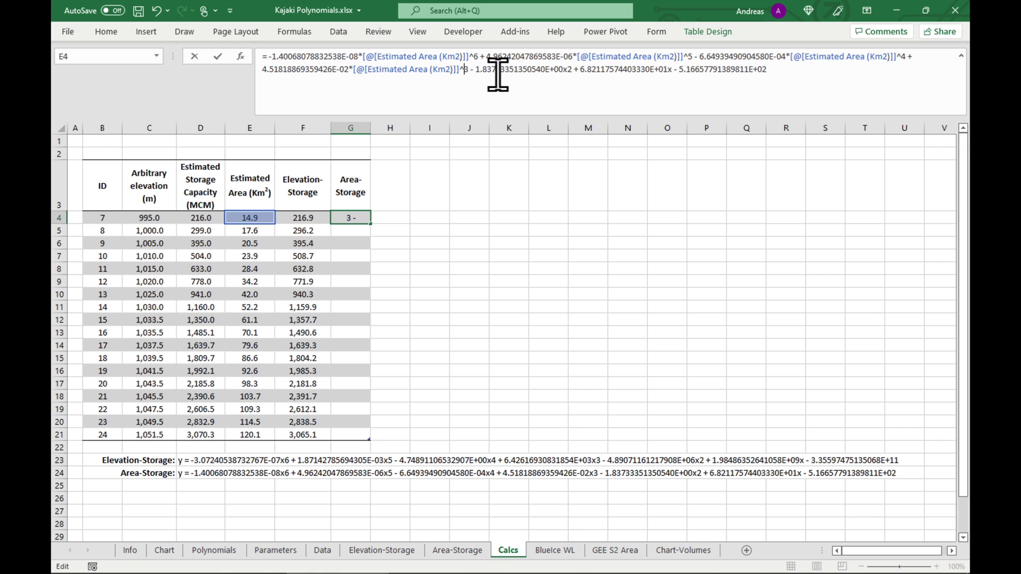
- Finish G4's formula with *[@[Estimated Area (Km2)]]^2 in the squared term and *[@[Estimated Area (Km2)]] in the linear term, and save the workbook
left_click(567, 70)
key("BackSpace")
key("ctrl+v")
type("^")
left_click(784, 69)
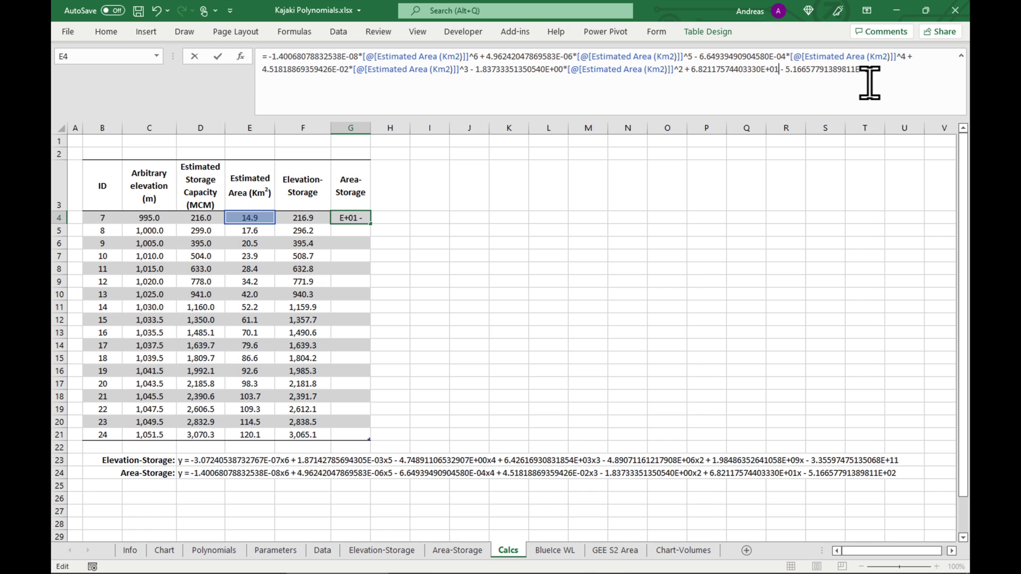
key("ctrl+v")
type("^")
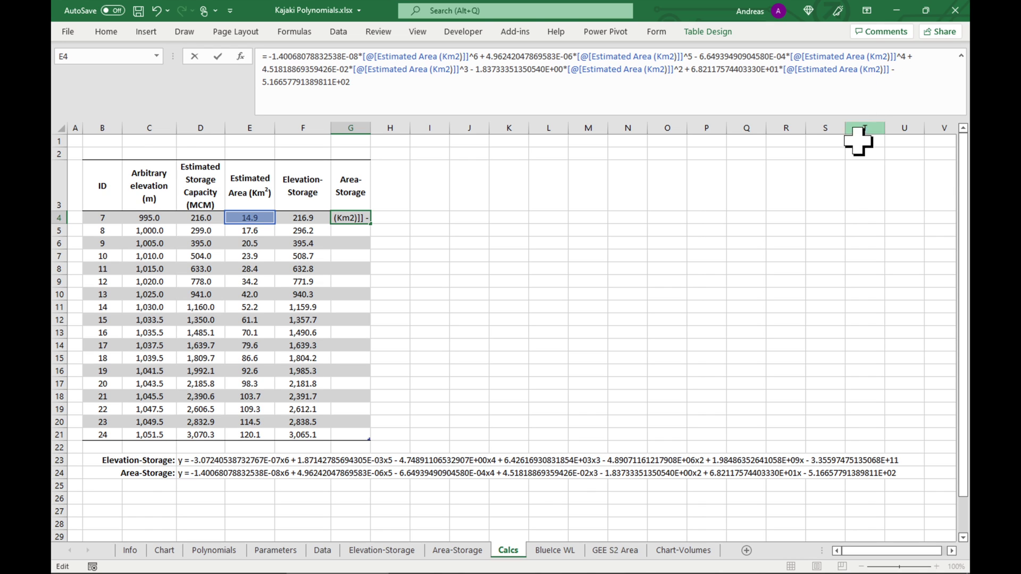
key("Return")
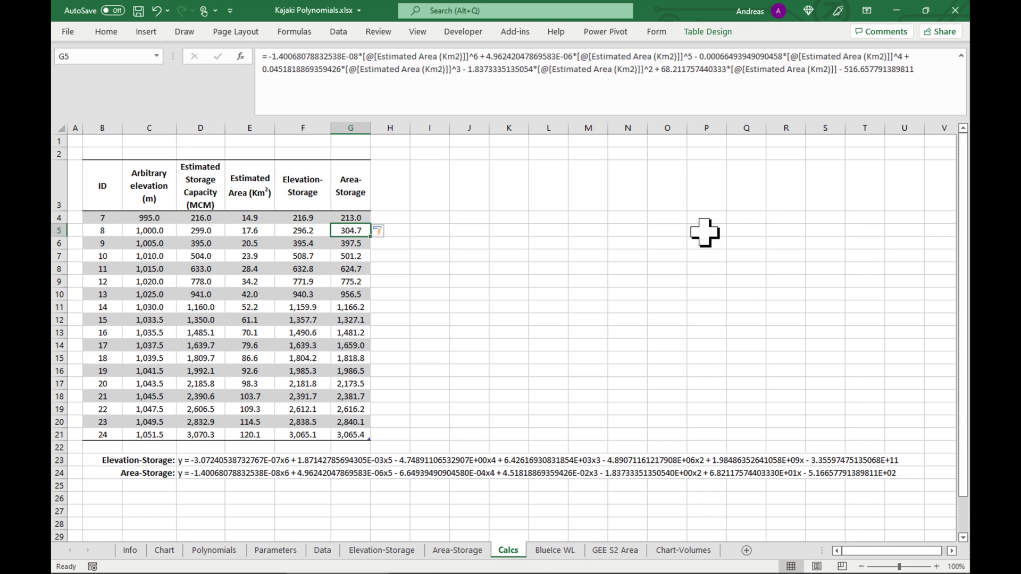
key("ctrl+s")
left_click(446, 206)
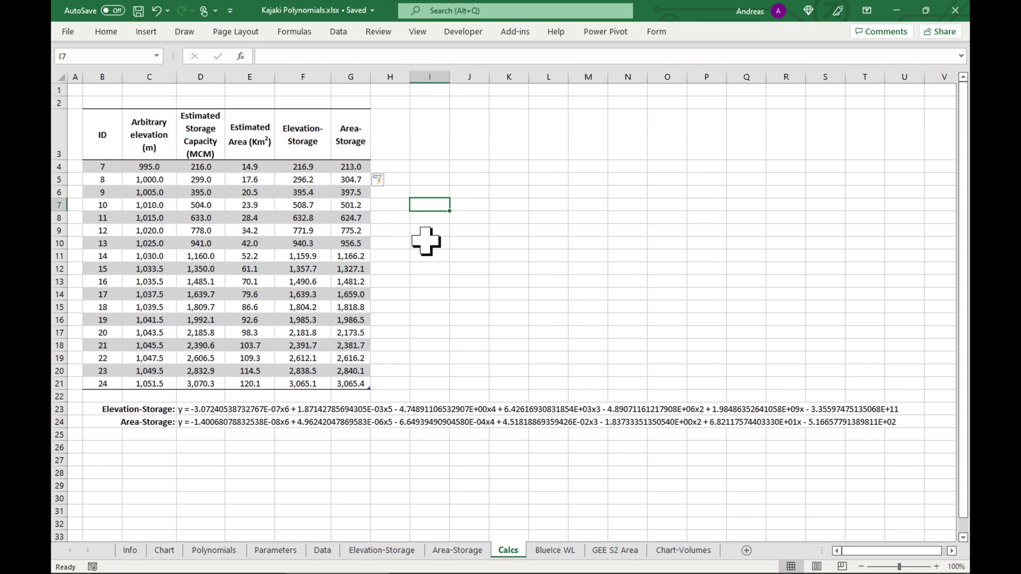
- Add two table columns headed "Elevation-Storage Error" in H3 and "Area-Storage Error" in I3, and widen them to fit the headers
left_click_drag(304, 133, 347, 138)
key("ctrl+c")
left_click(392, 133)
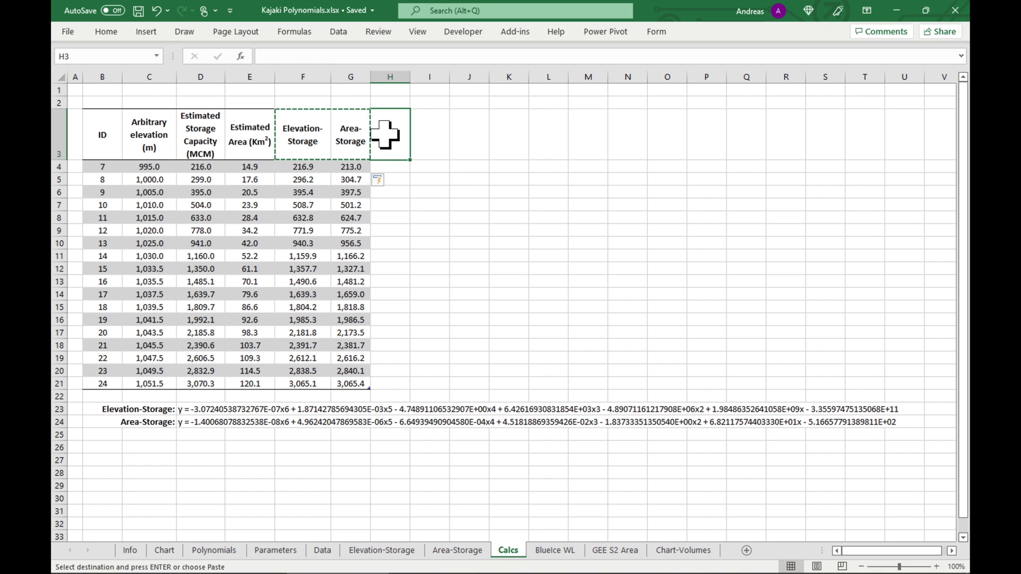
key("ctrl+v")
key("Return")
type("Elevation-Storage Error")
key("Tab")
type("Area-Storage Error")
key("Return")
left_click_drag(410, 76, 475, 77)
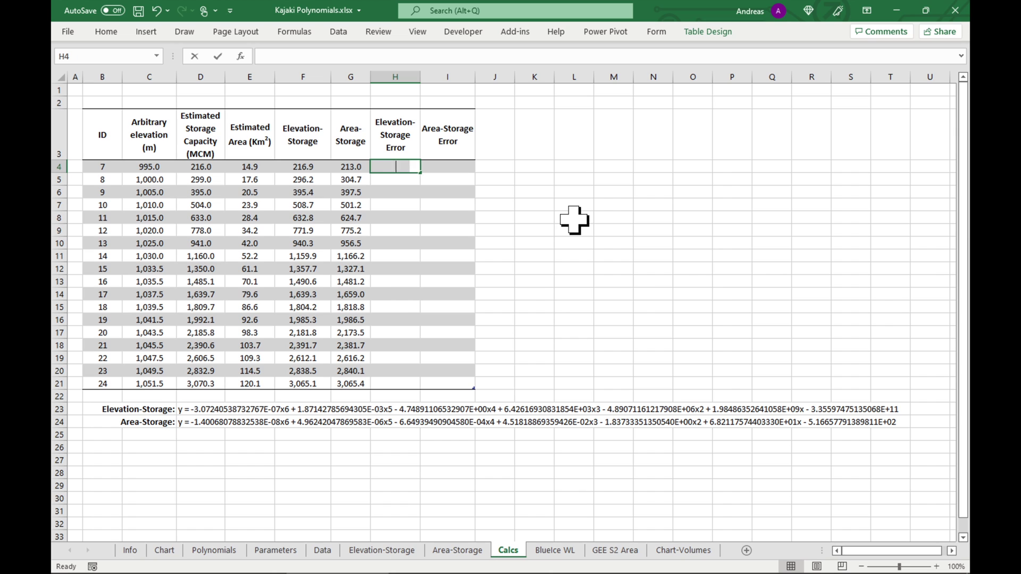
- In H4, enter =([@[Elevation-Storage]]-[@[Estimated Storage Capacity (MCM)]])/[@[Estimated Storage Capacity (MCM)]] for the Elevation-Storage Error column
type("=()")
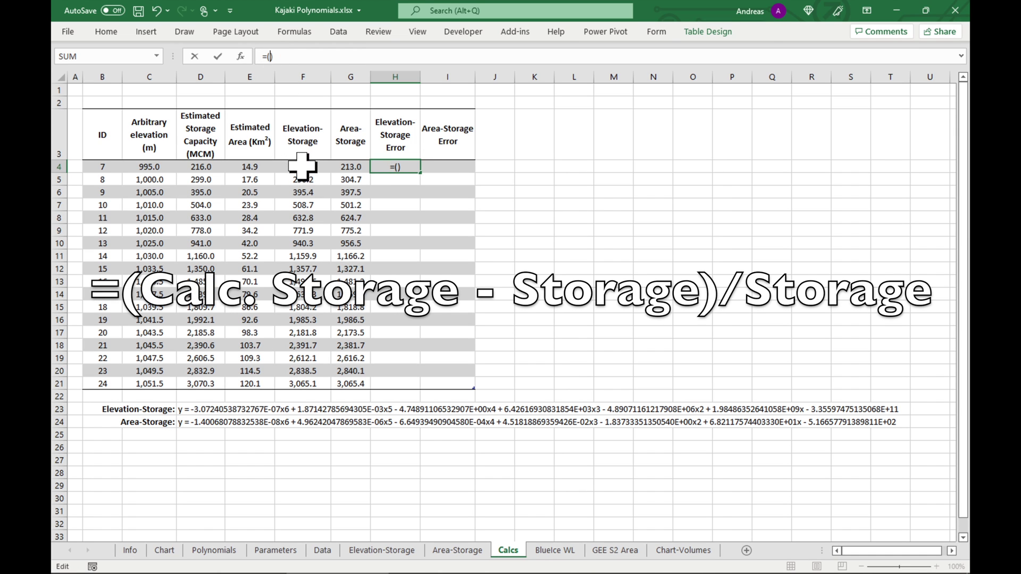
left_click(302, 167)
type("-")
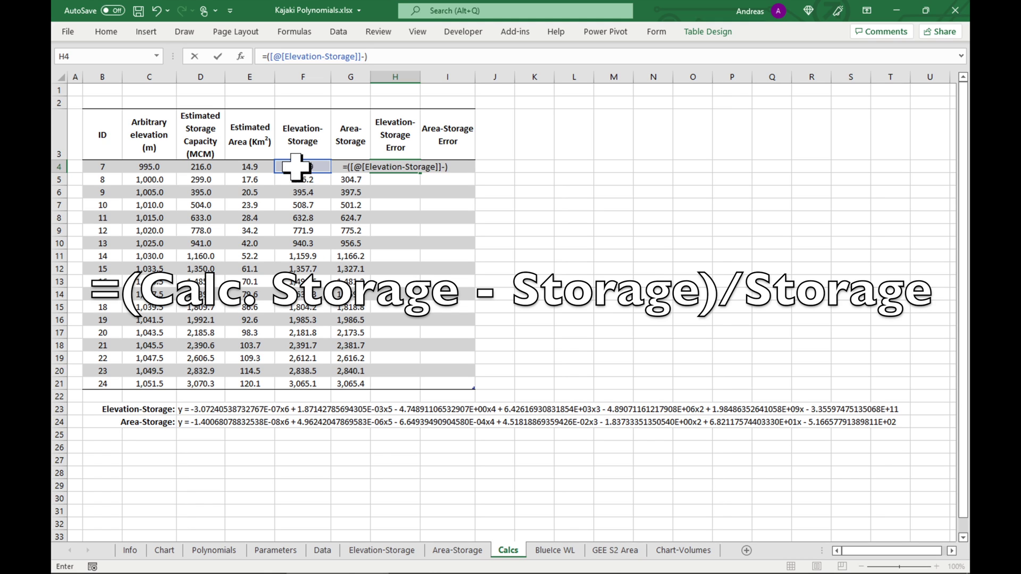
left_click(201, 166)
left_click(549, 53)
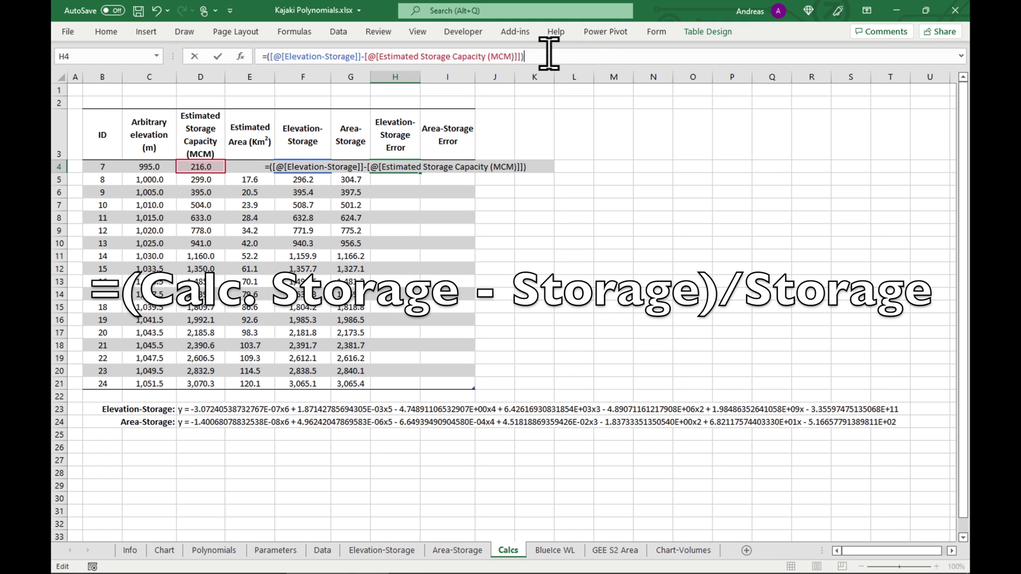
type("/")
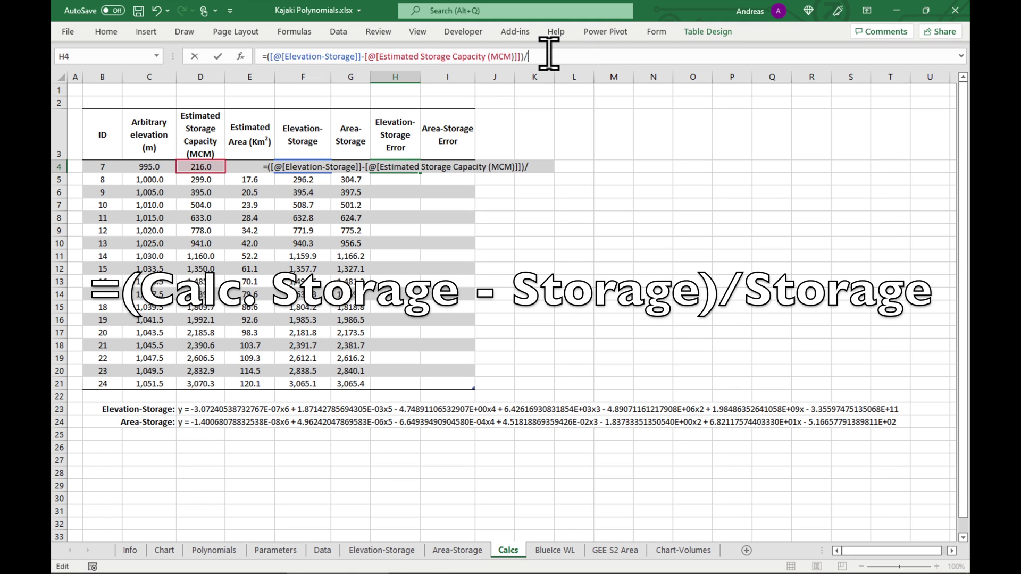
left_click(190, 167)
key("Return")
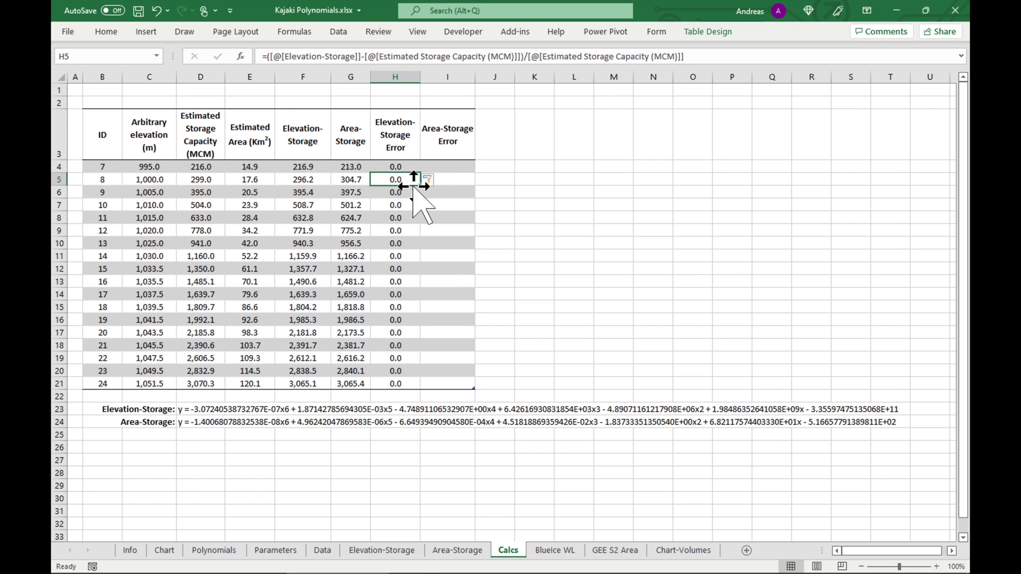
- In I4, enter =([@[Area-Storage]]-[@[Estimated Storage Capacity (MCM)]])/[@[Estimated Storage Capacity (MCM)]] for the Area-Storage Error column
left_click(440, 165)
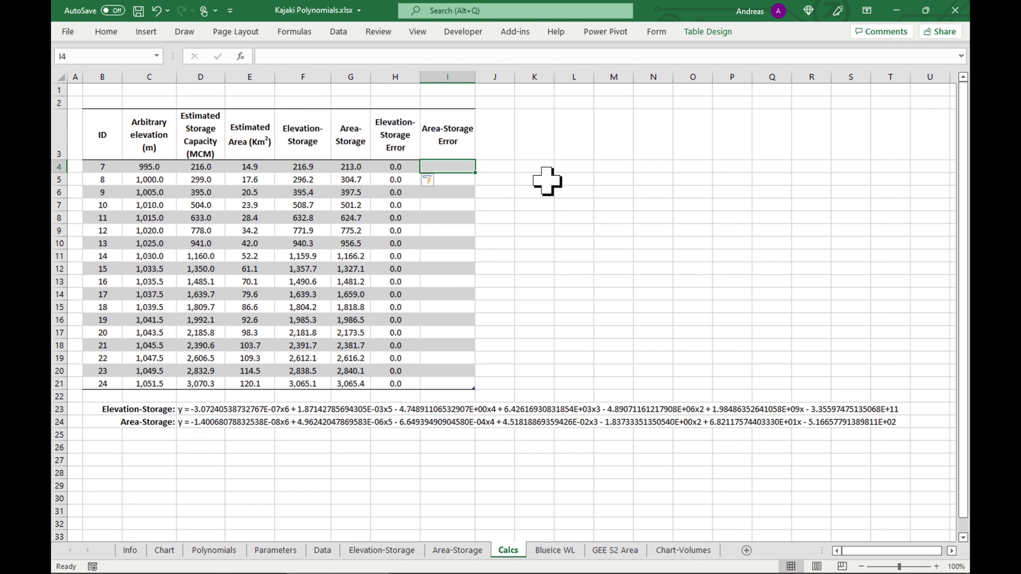
type("=")
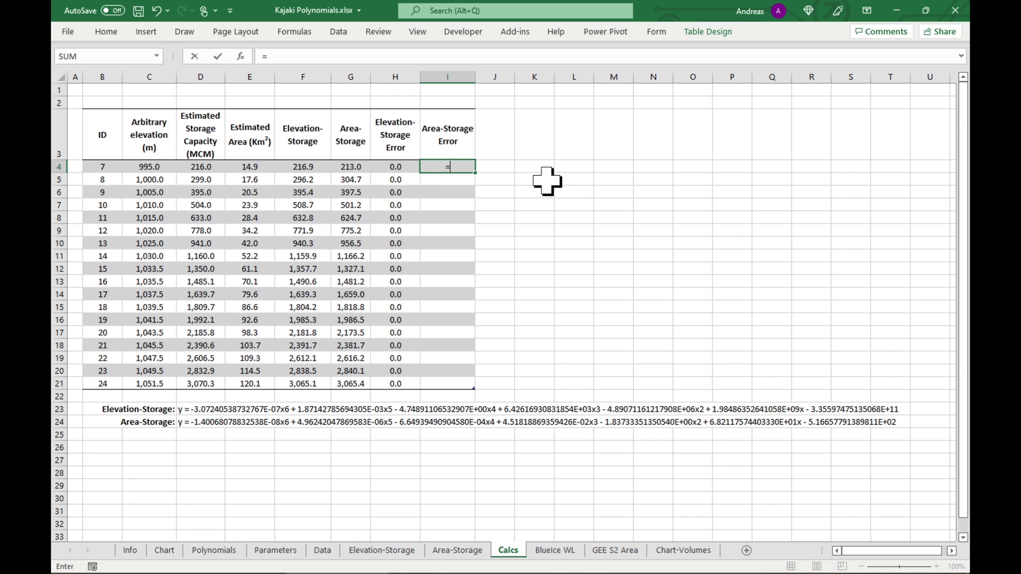
type("()")
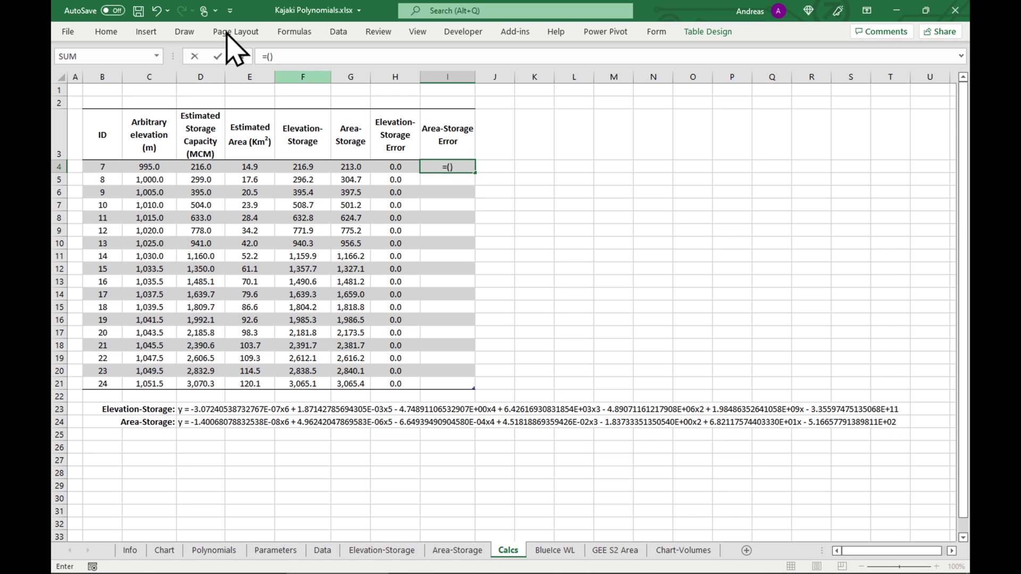
left_click(267, 56)
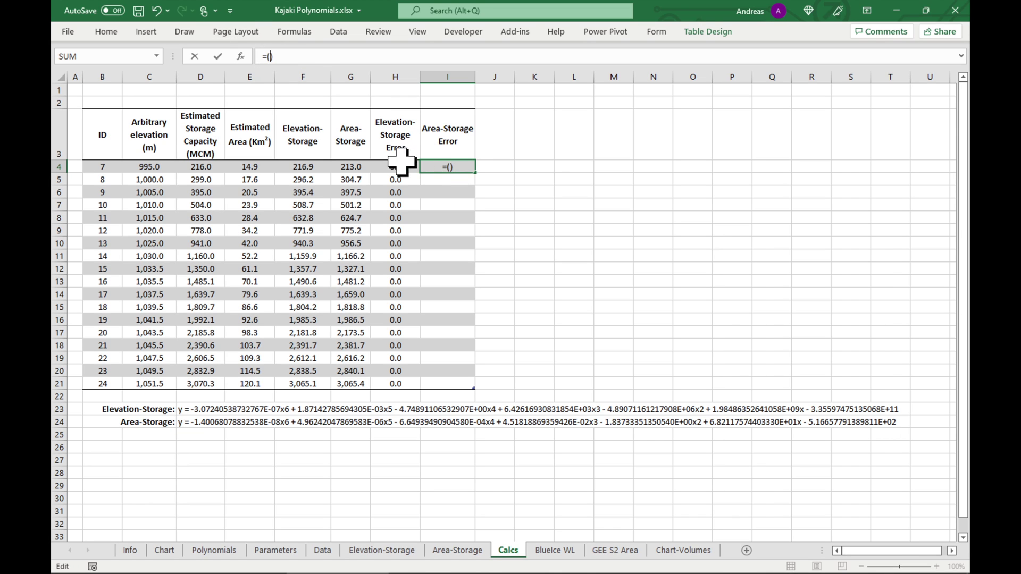
left_click(353, 168)
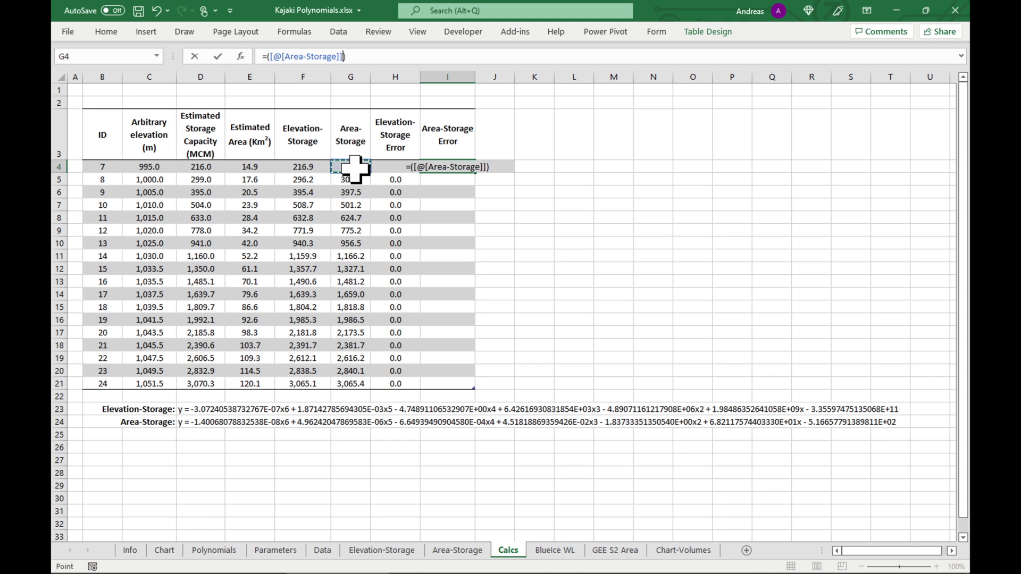
type("-")
left_click(207, 167)
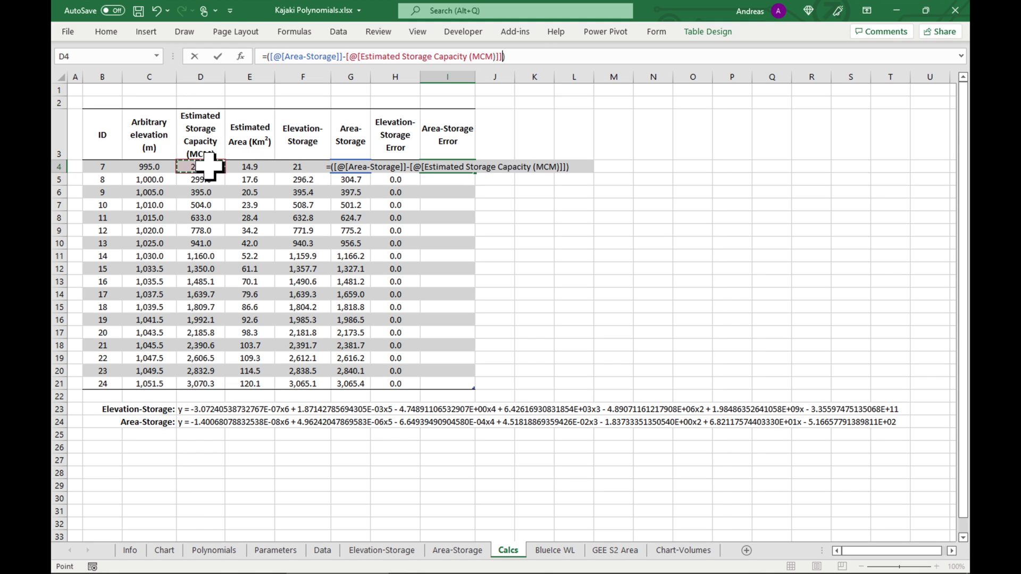
type("/")
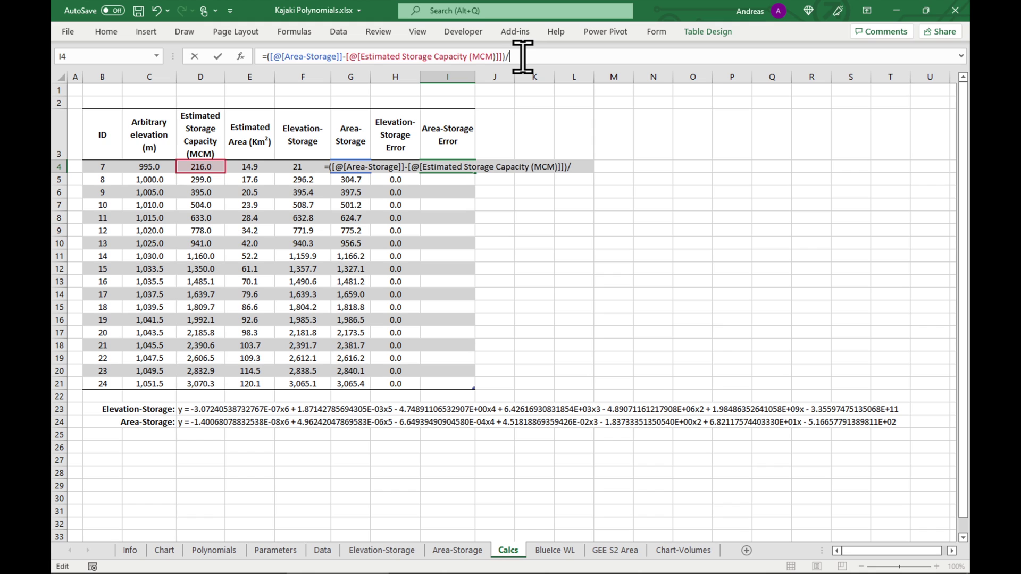
left_click(197, 166)
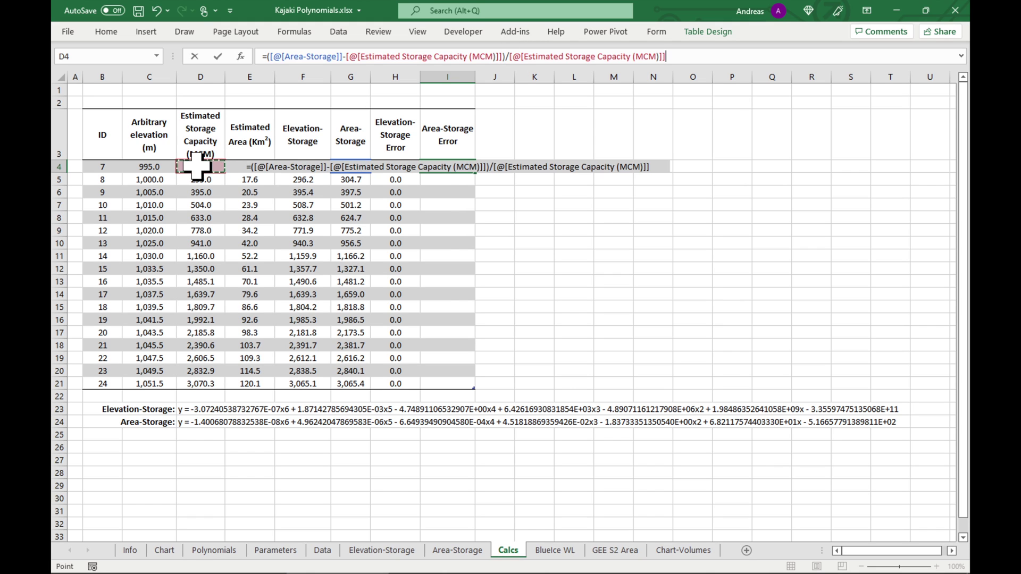
key("Return")
- Format the error values in H4:I21 as percentages with one decimal place and align them right
left_click_drag(397, 168, 446, 381)
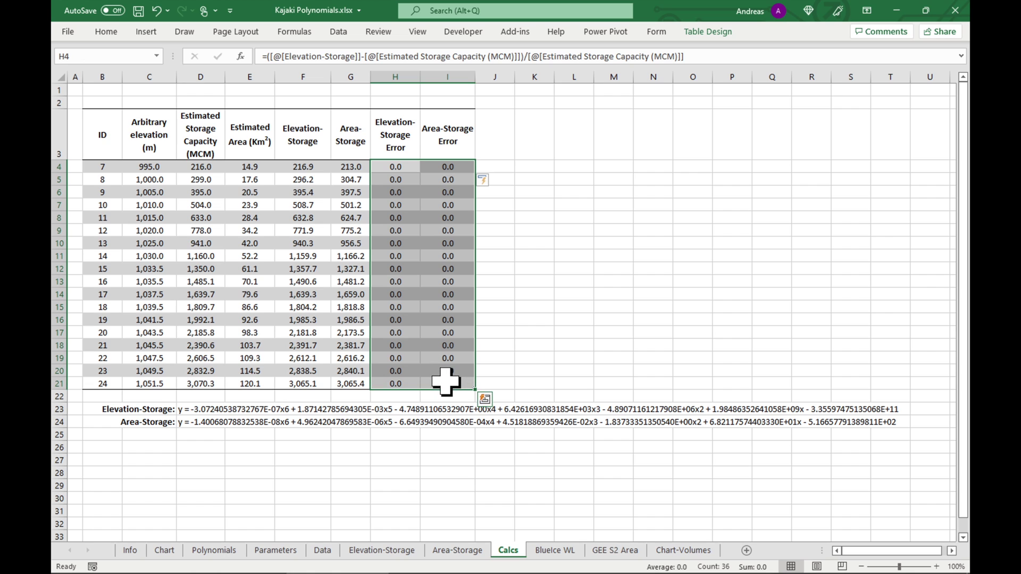
left_click(107, 33)
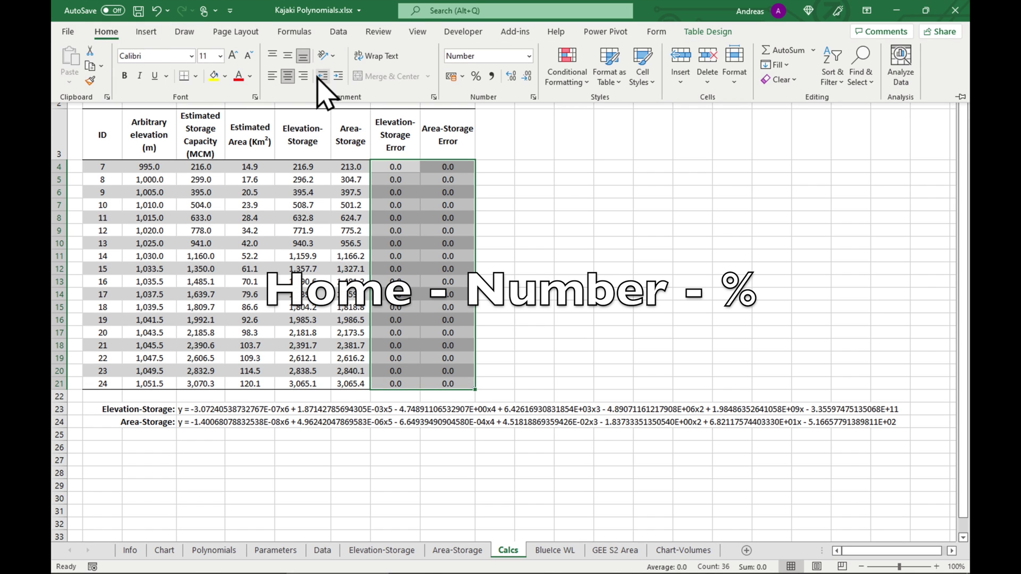
left_click(476, 78)
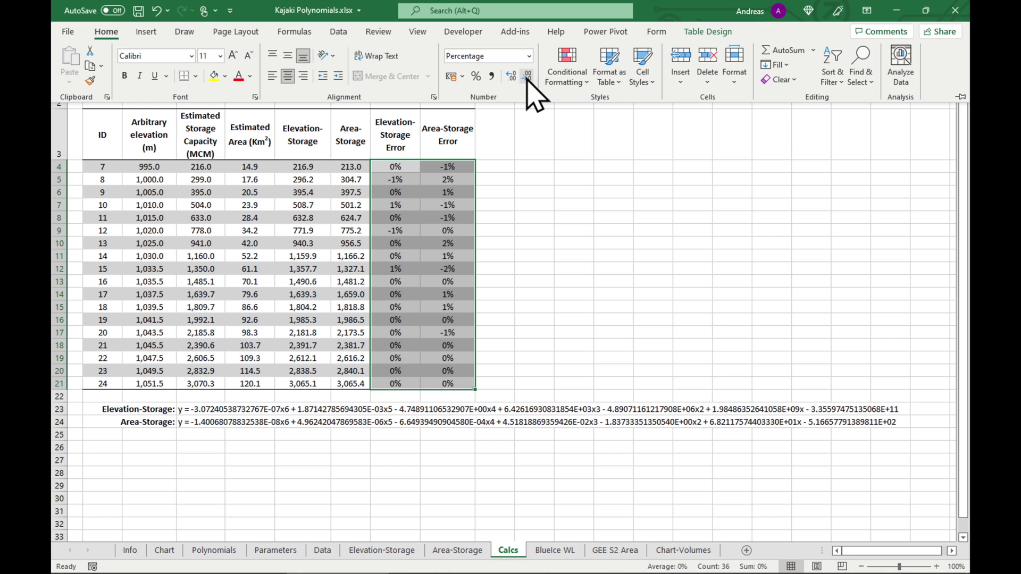
left_click(512, 78)
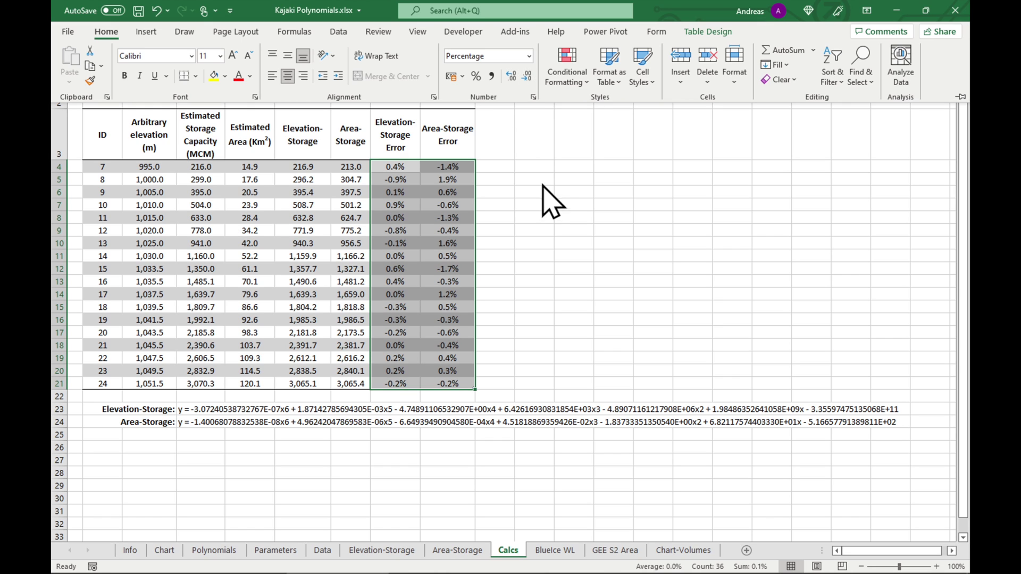
left_click(304, 78)
left_click(552, 253)
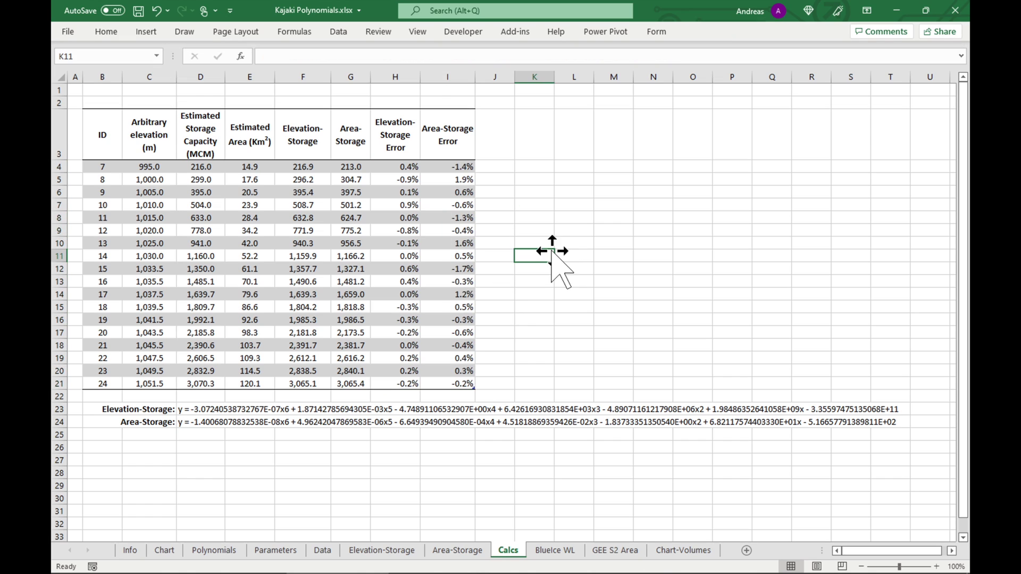
- Examine the elevation- and area-storage errors in row 5 and the calibrated elevation range in C4:C21
left_click(401, 179)
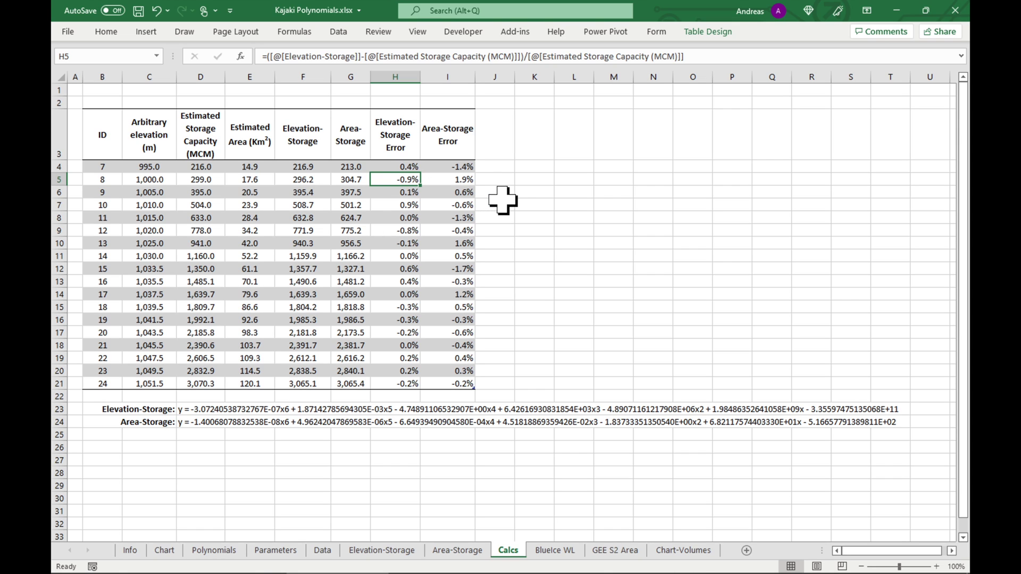
left_click(461, 179)
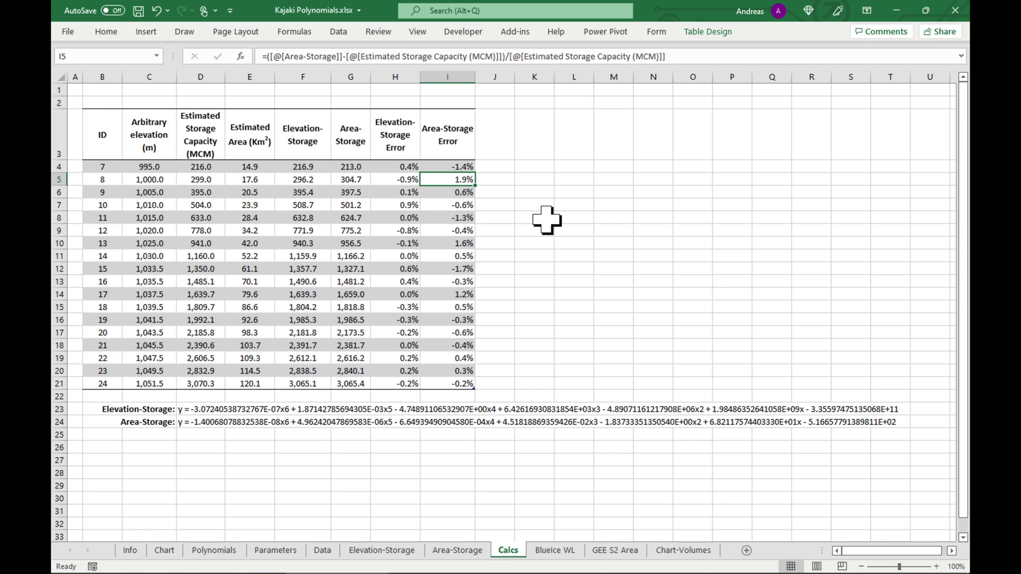
left_click_drag(143, 167, 144, 384)
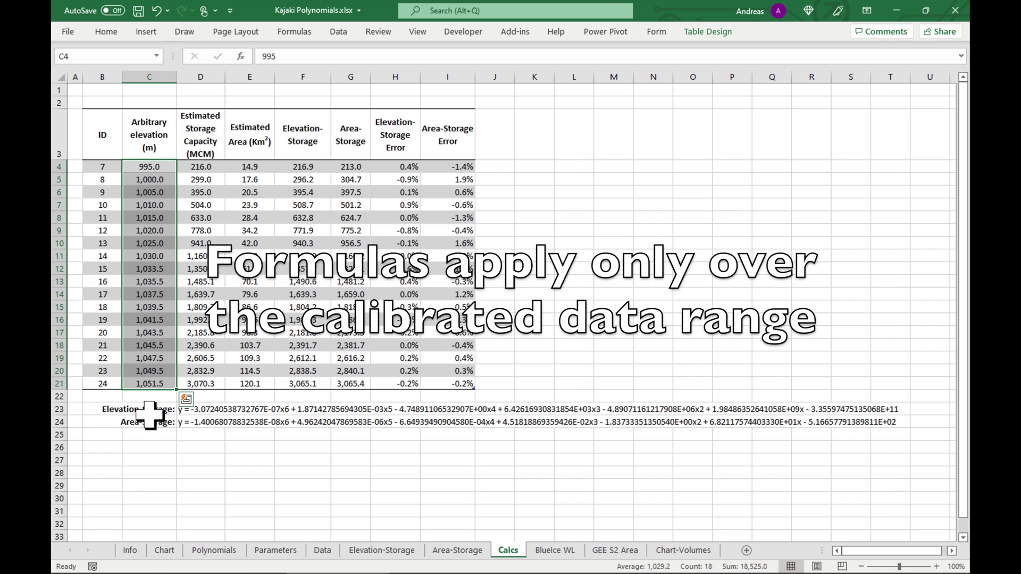
left_click(277, 449)
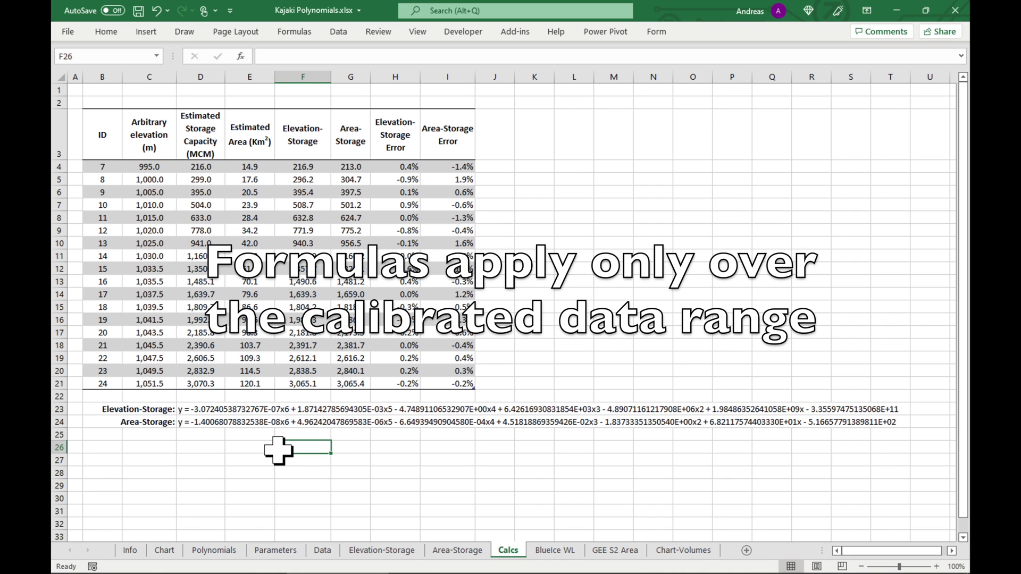
- On the BlueIce WL sheet, check the elevation formula in F4 and copy the header text "Elevation (m)" from F3
key("ctrl+Page_Down")
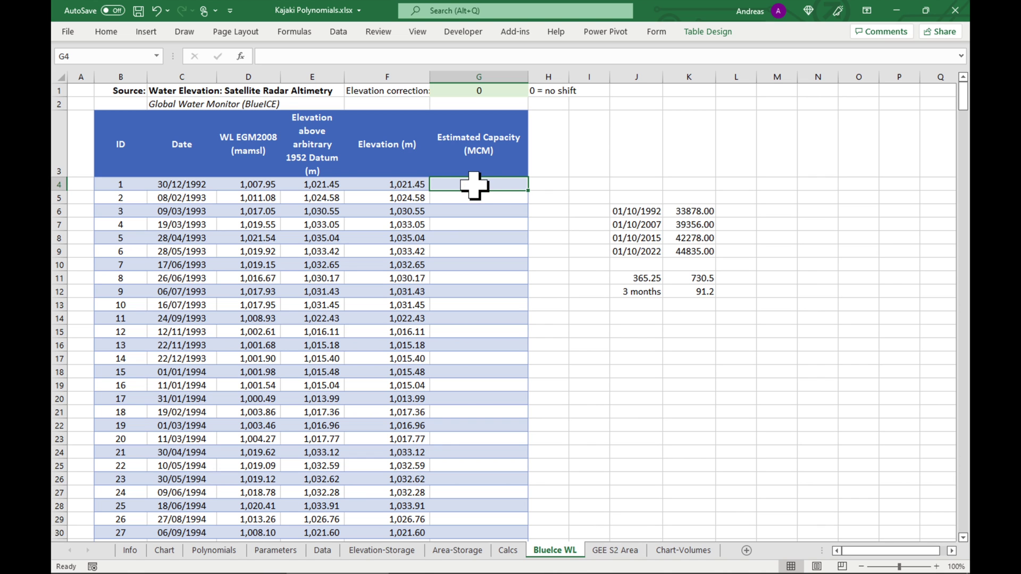
left_click(407, 188)
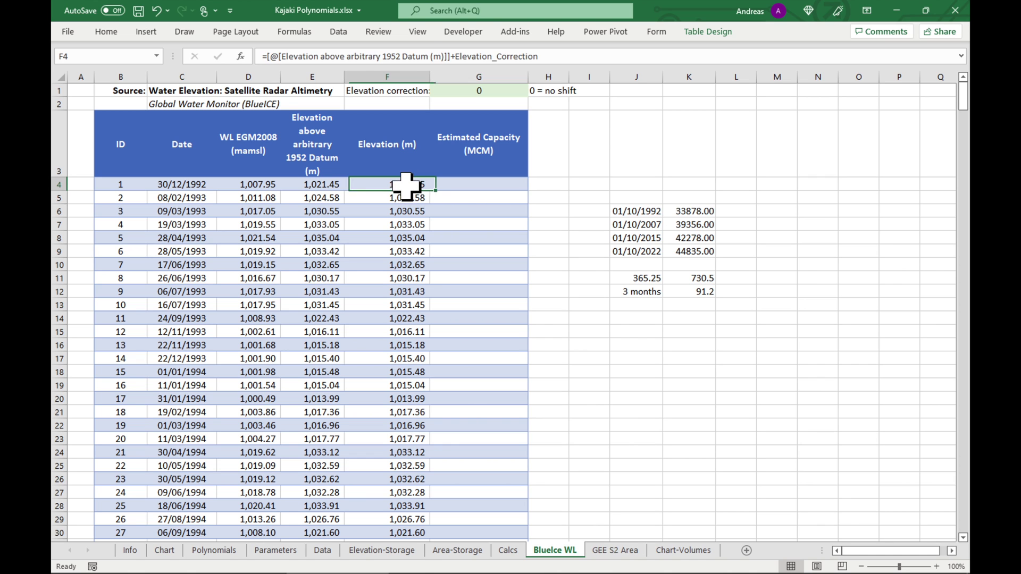
left_click(476, 185)
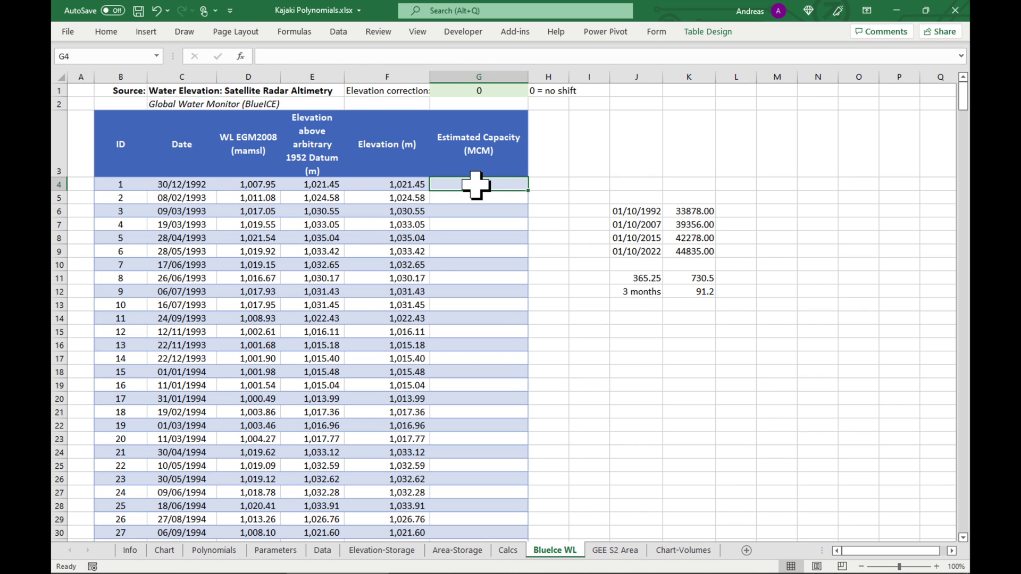
left_click(402, 139)
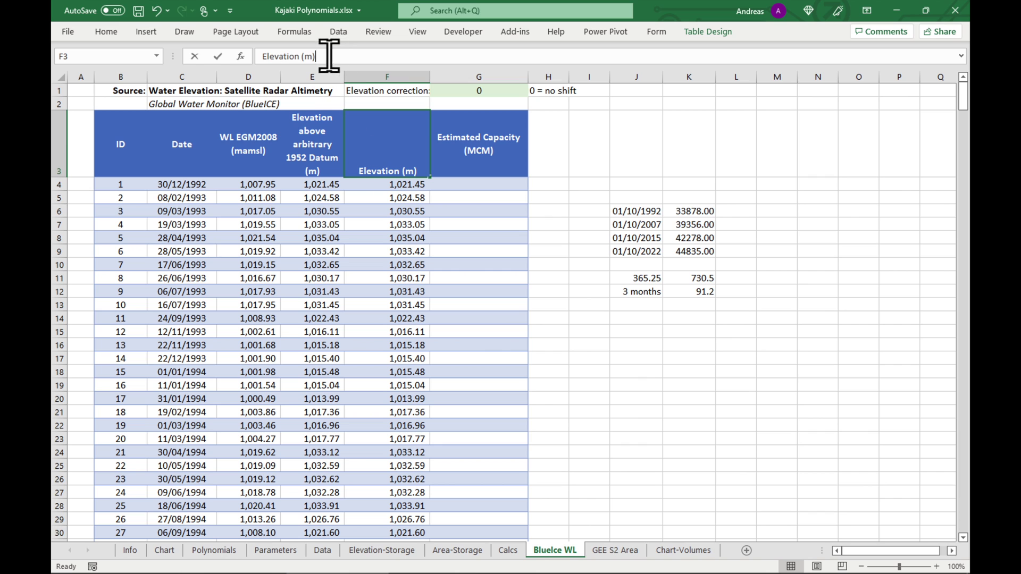
left_click_drag(331, 56, 184, 57)
key("ctrl+c")
key("Return")
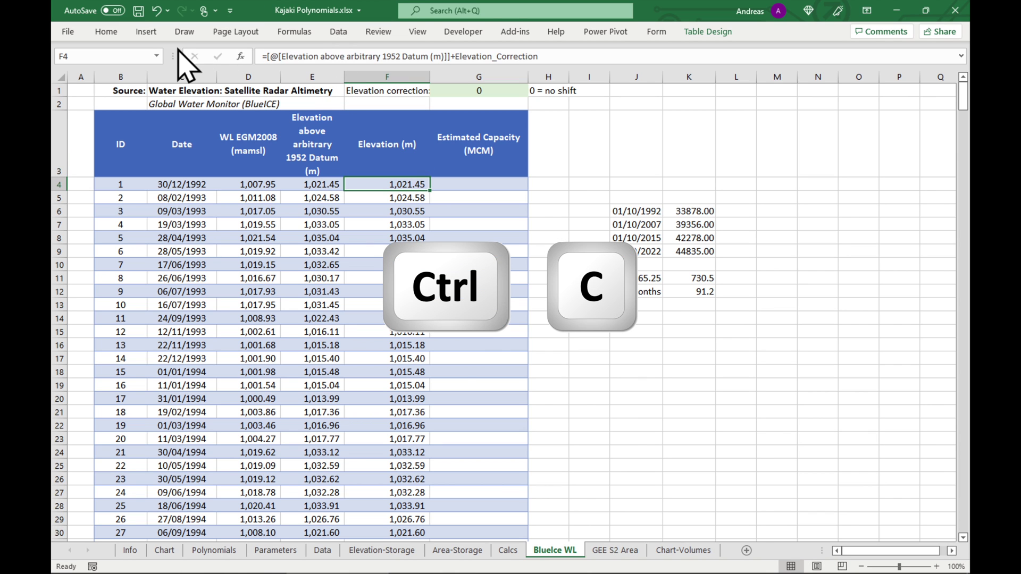
- On the Calcs sheet, rename the Arbitrary elevation (m) header in C3 with the copied text "Elevation (m)"
left_click(508, 551)
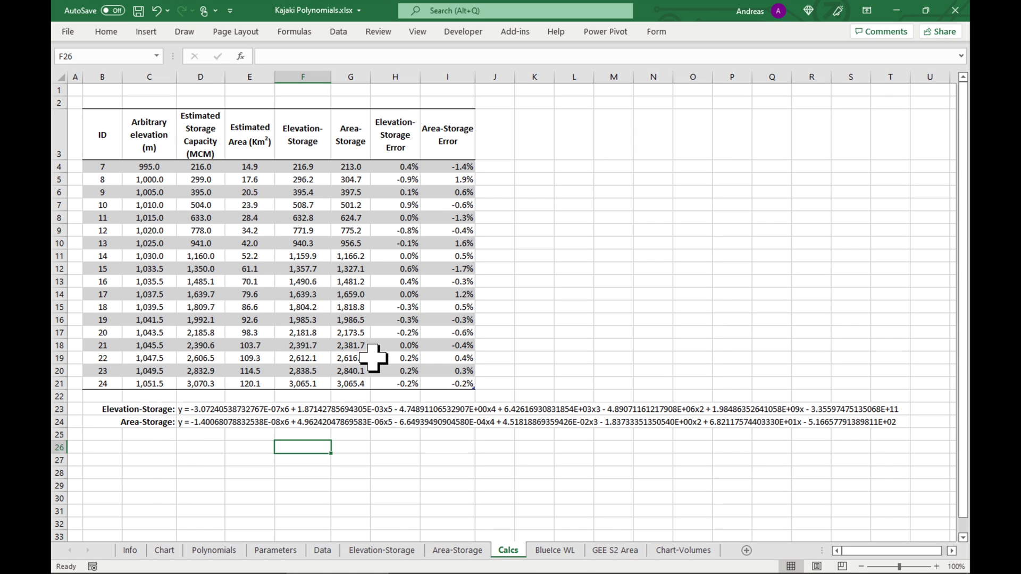
left_click(139, 137)
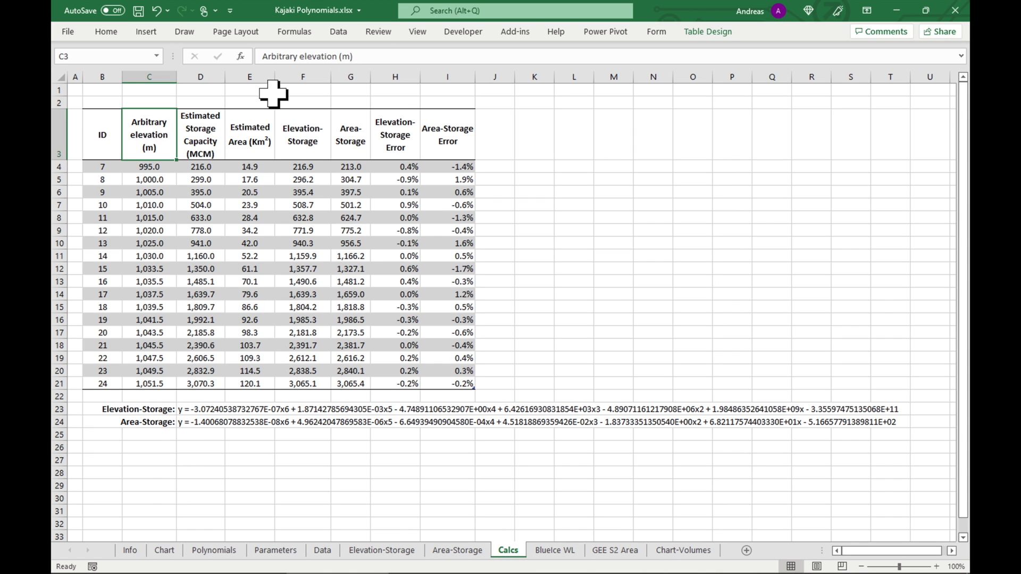
left_click_drag(380, 55, 159, 55)
key("ctrl+v")
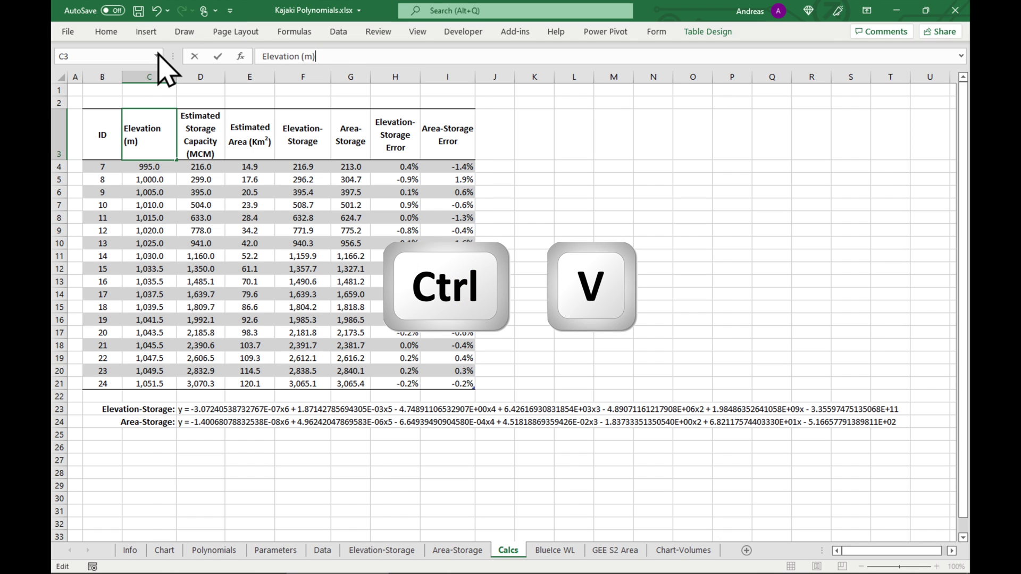
key("Return")
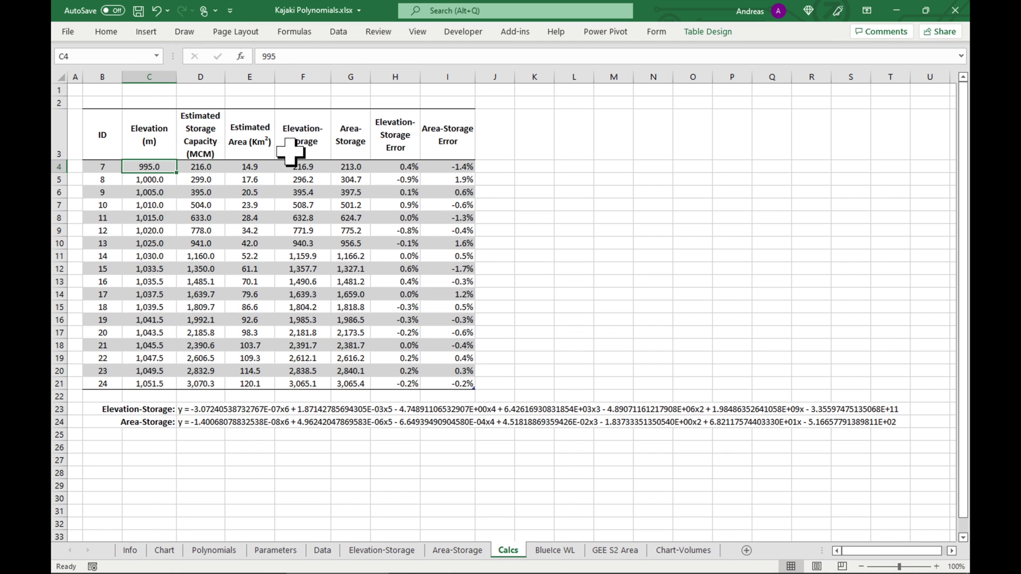
- Copy the complete Elevation-Storage polynomial formula text from F4 of the Calcs sheet, leaving the cell itself unedited
left_click(308, 167)
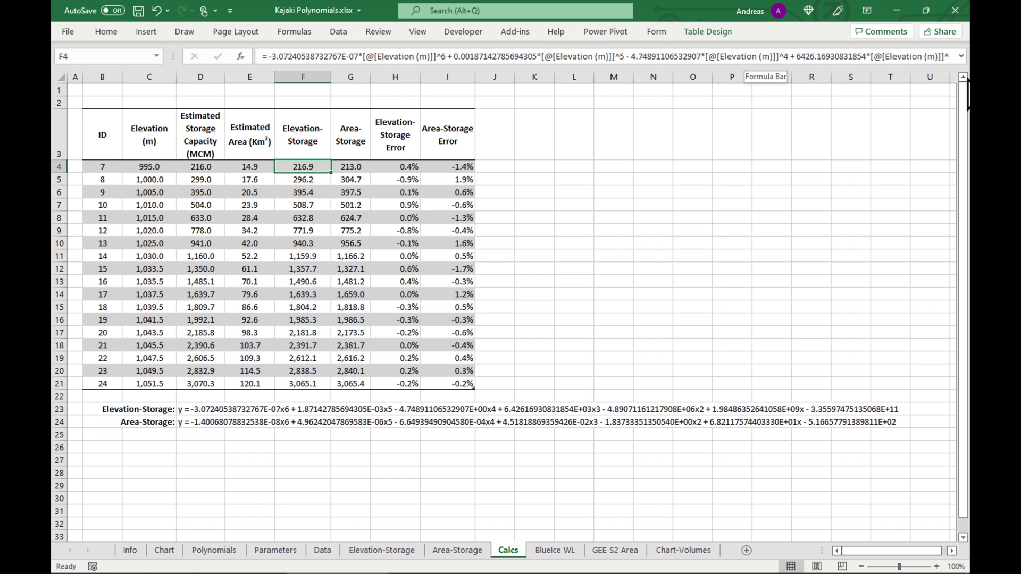
left_click(961, 56)
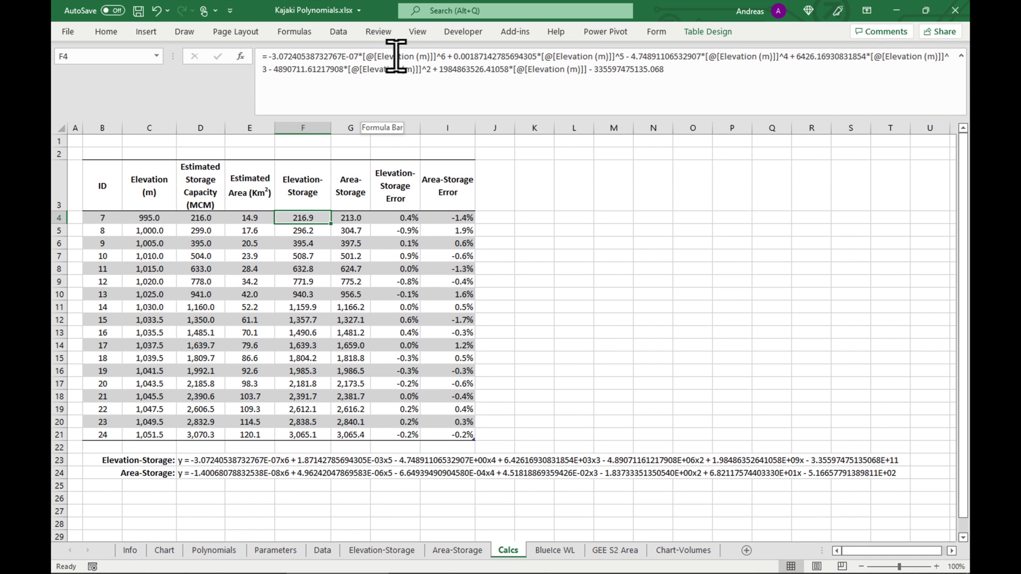
left_click_drag(673, 74, 210, 48)
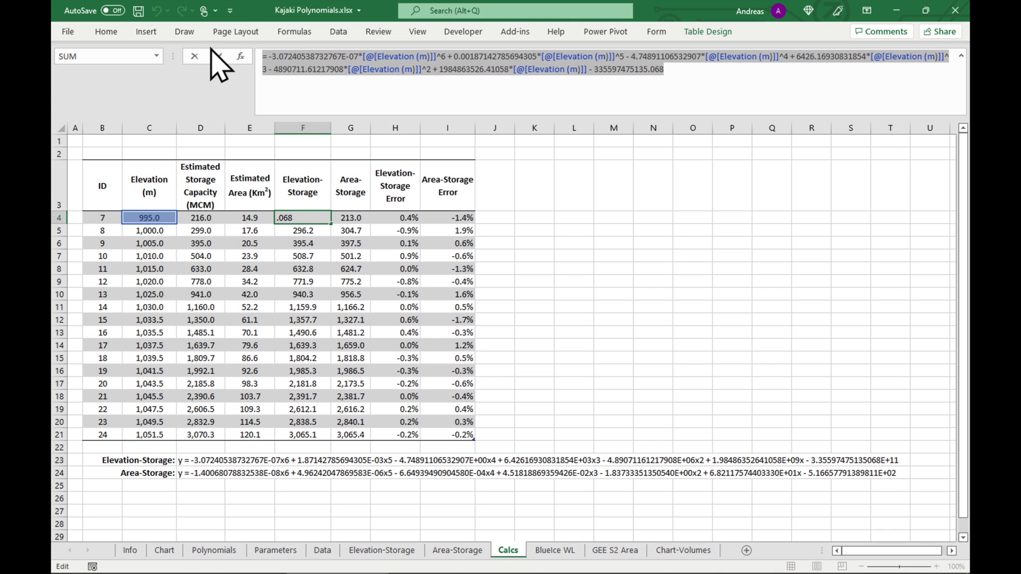
key("Escape")
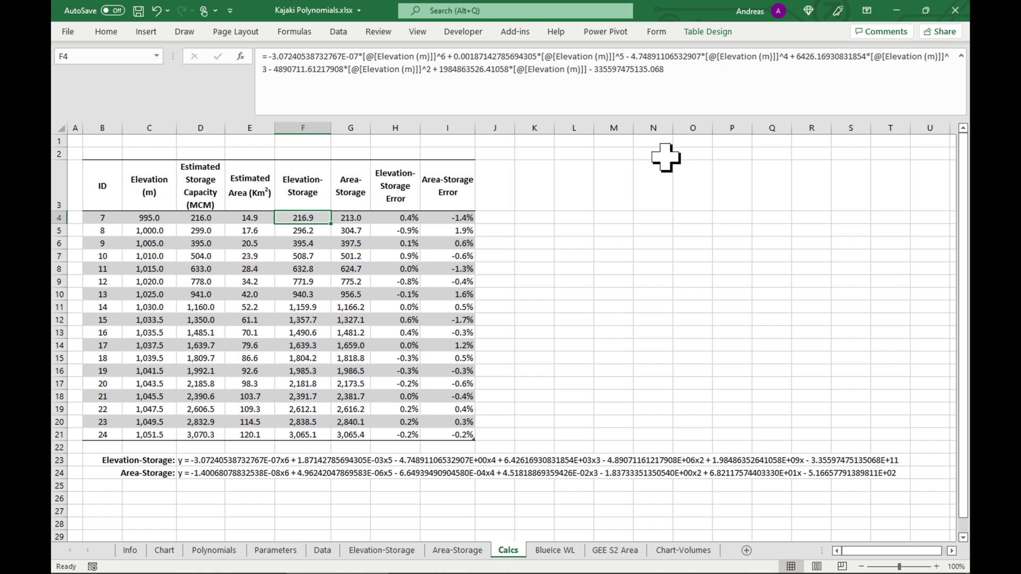
left_click(962, 55)
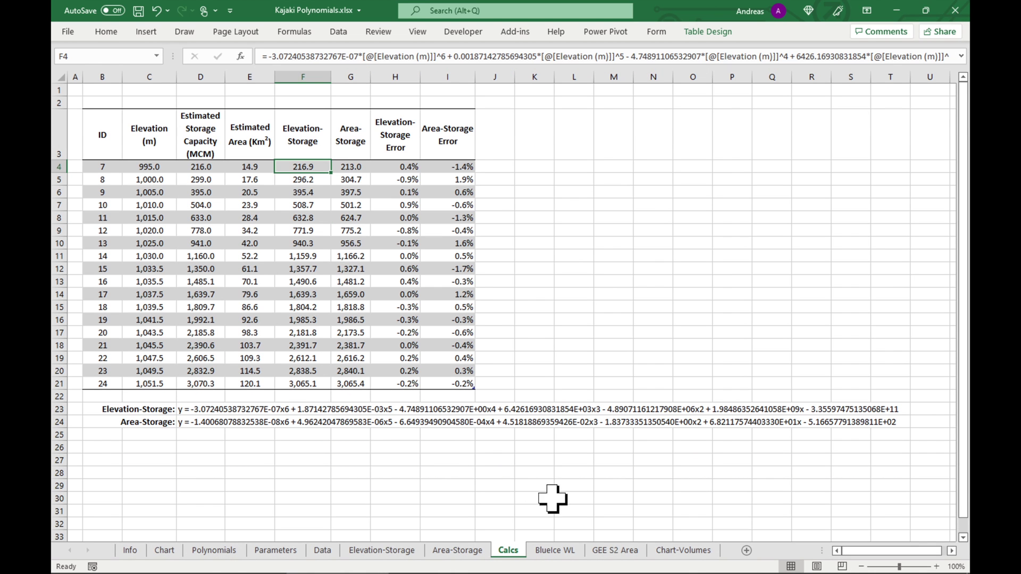
- Paste the copied Elevation-Storage formula into G4 of the BlueIce WL sheet to fill the Estimated Capacity (MCM) column
left_click(554, 551)
left_click(467, 187)
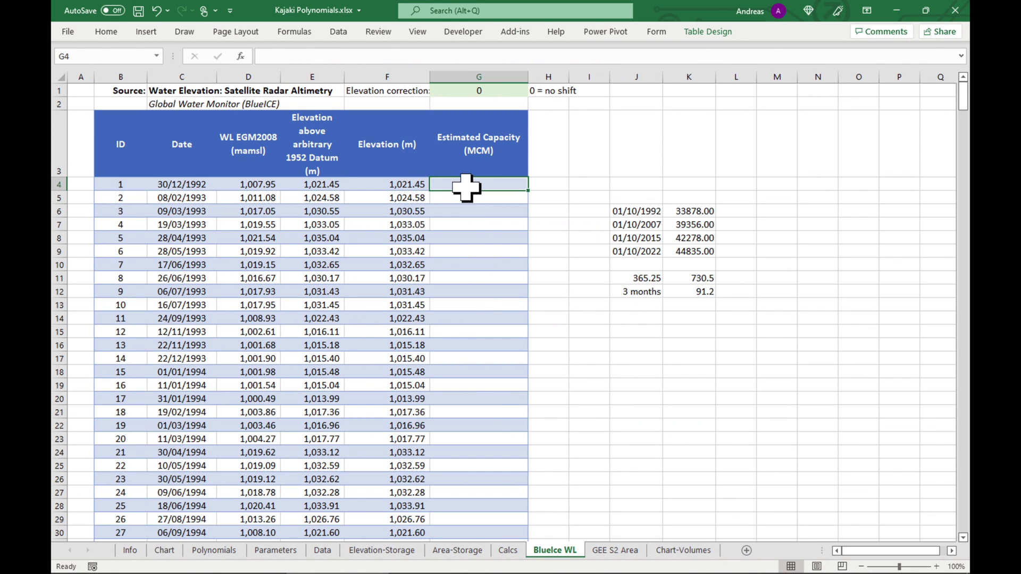
left_click(296, 56)
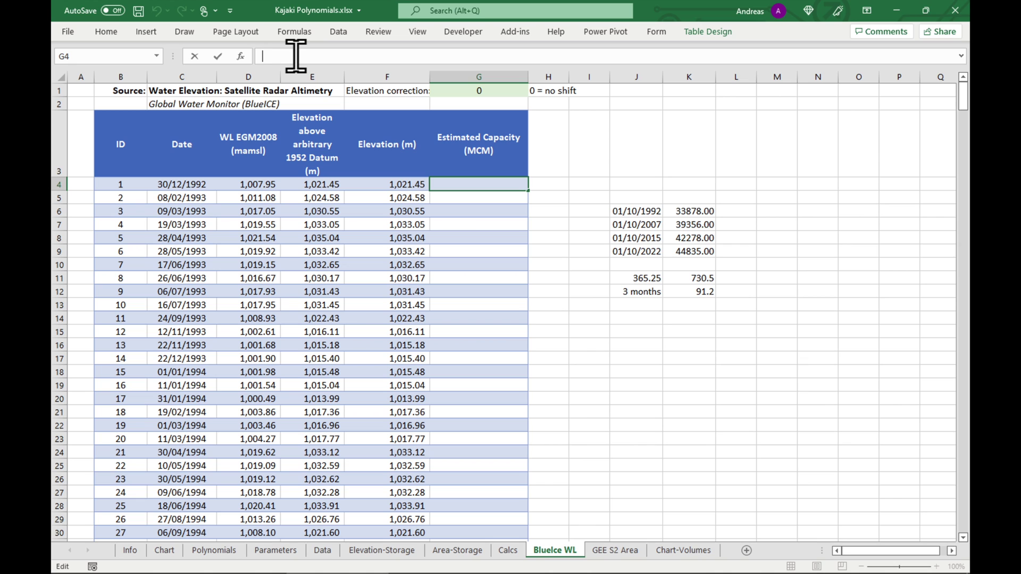
key("ctrl+v")
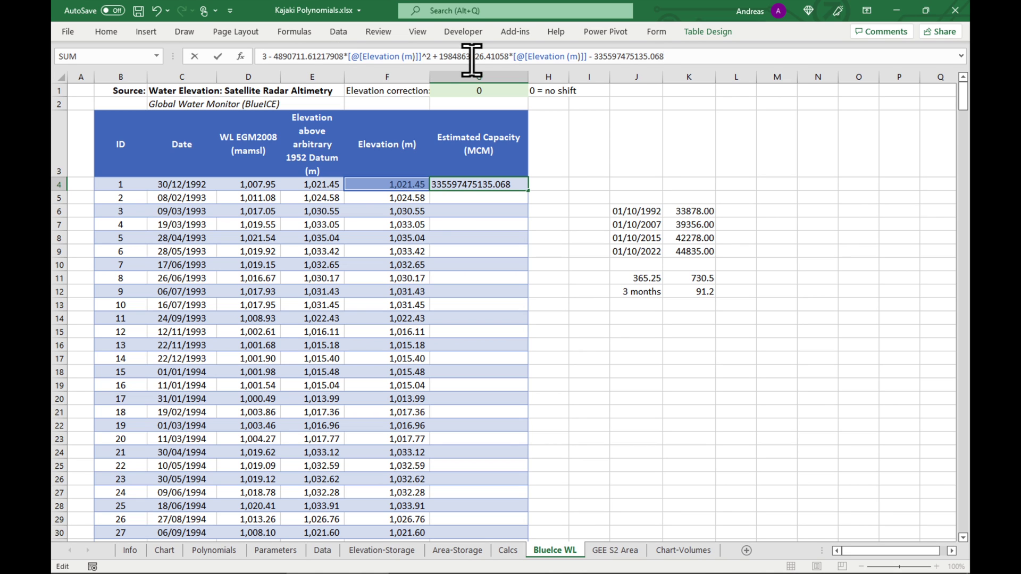
left_click(961, 56)
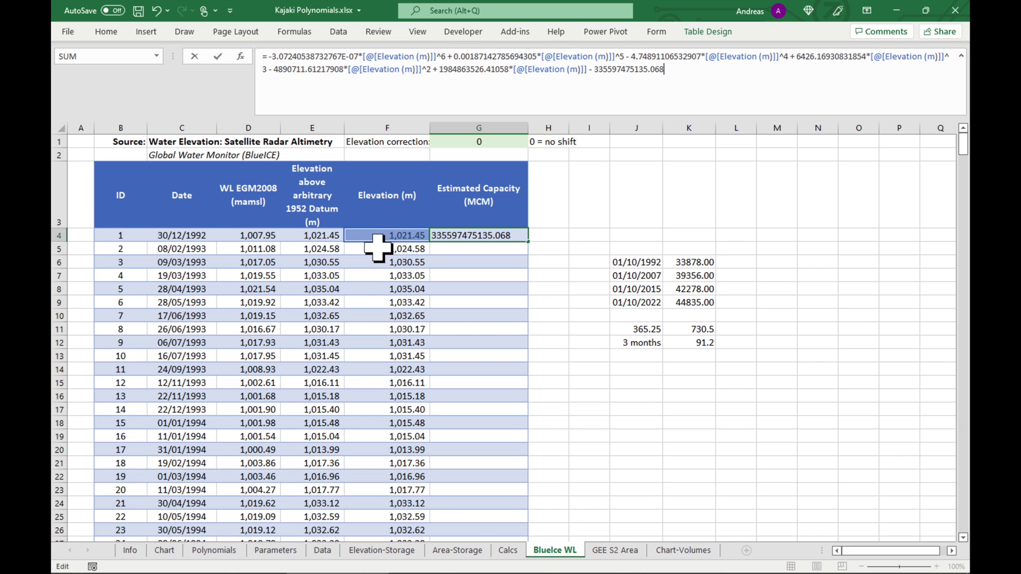
key("Return")
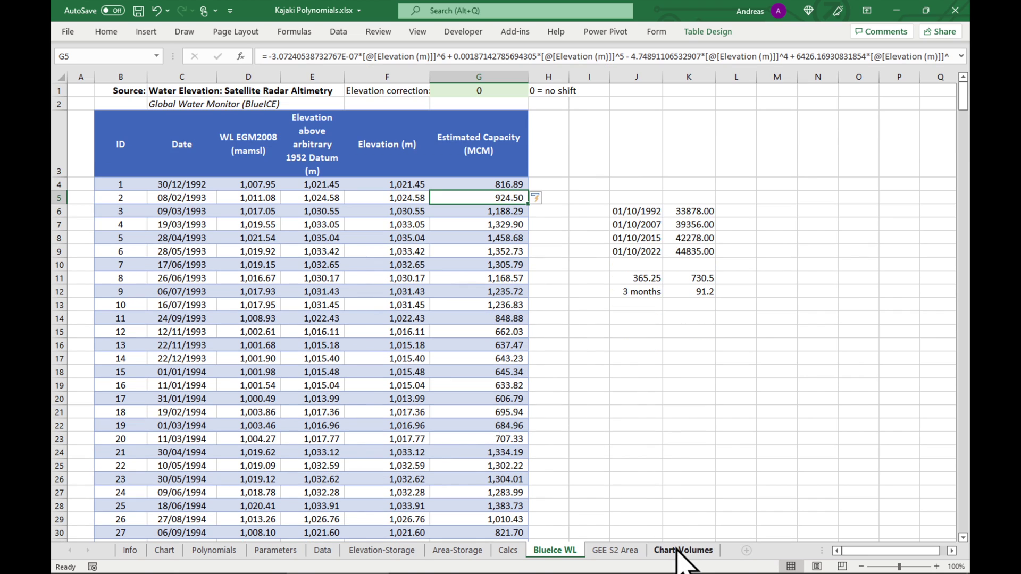
- Review the radar altimetry storage curve on the Chart-Volumes sheet, then go back through BlueIce WL to the Calcs sheet
left_click(679, 551)
left_click(922, 404)
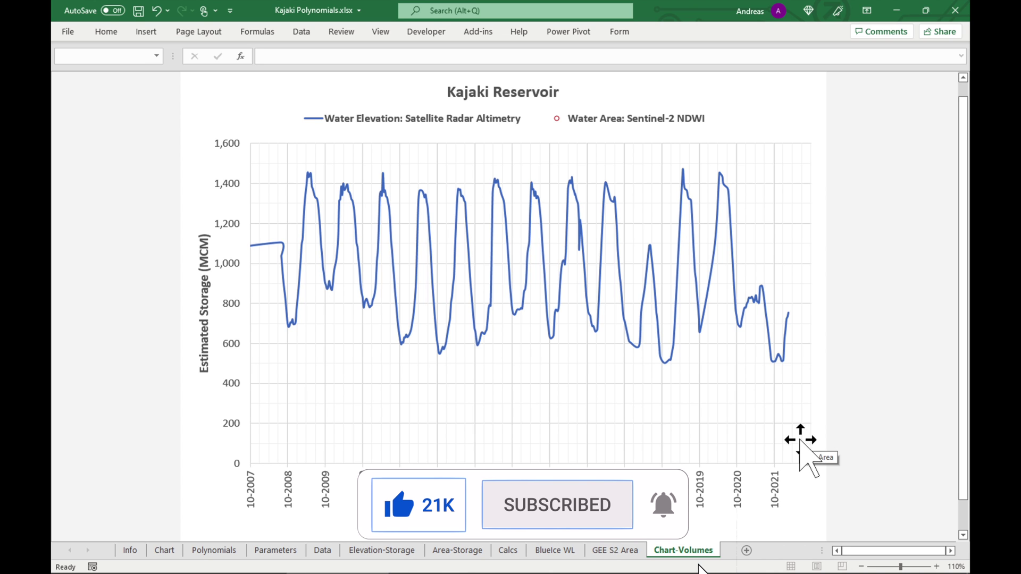
left_click(565, 551)
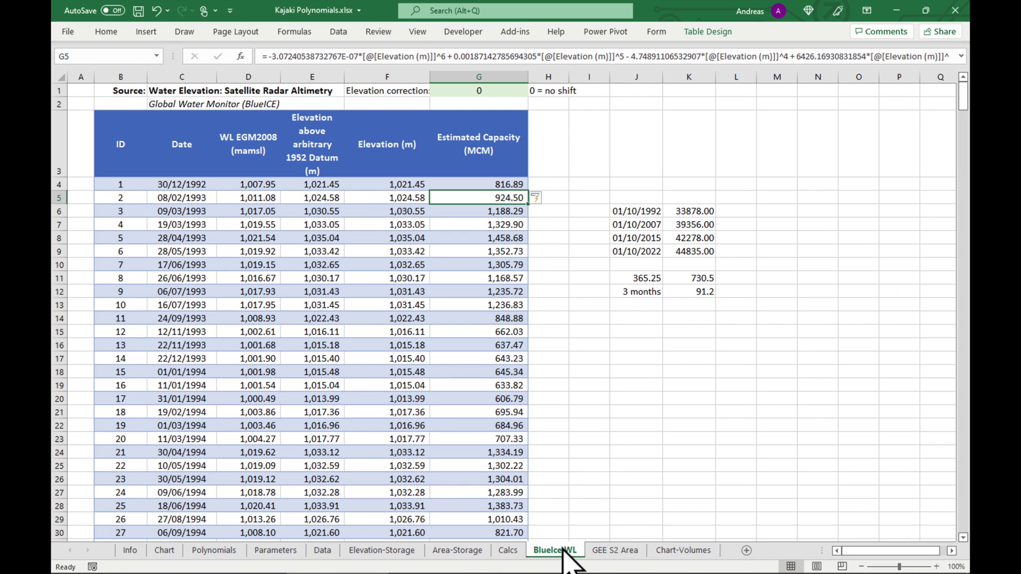
left_click(509, 551)
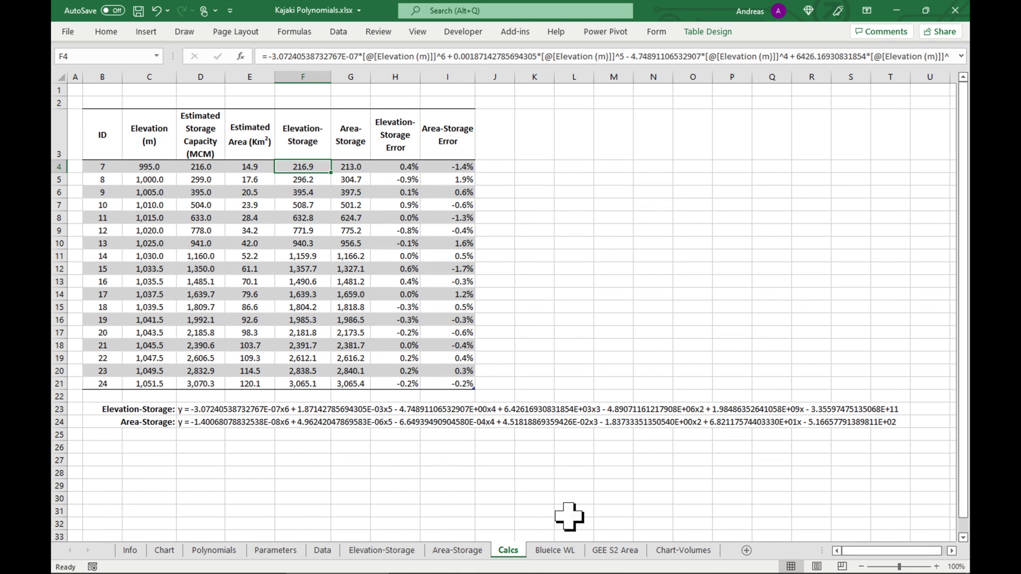
- On the GEE S2 Area sheet, check the area formula in E4 and copy the header text "Area (km2)" from E3
left_click(617, 550)
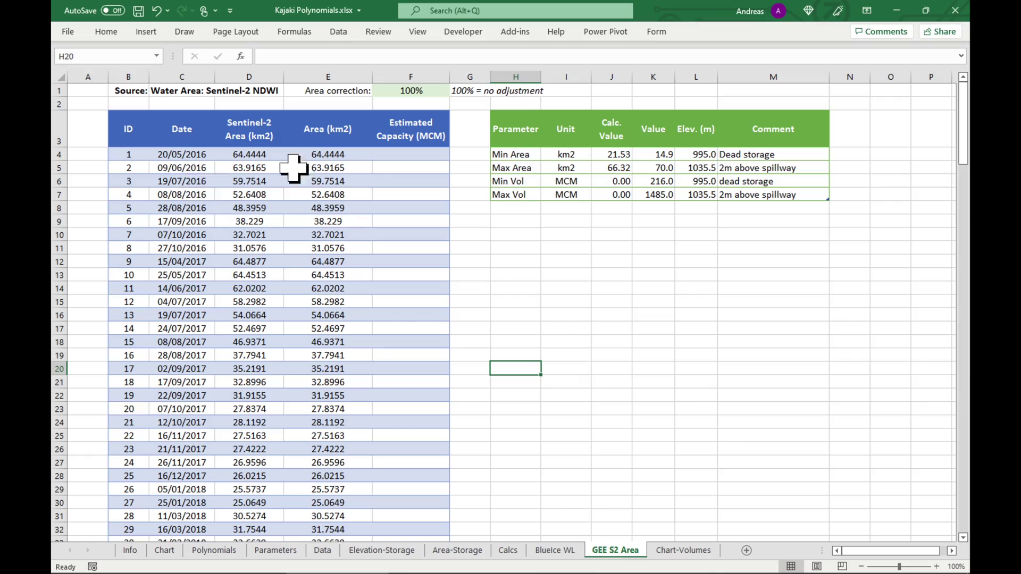
left_click(321, 154)
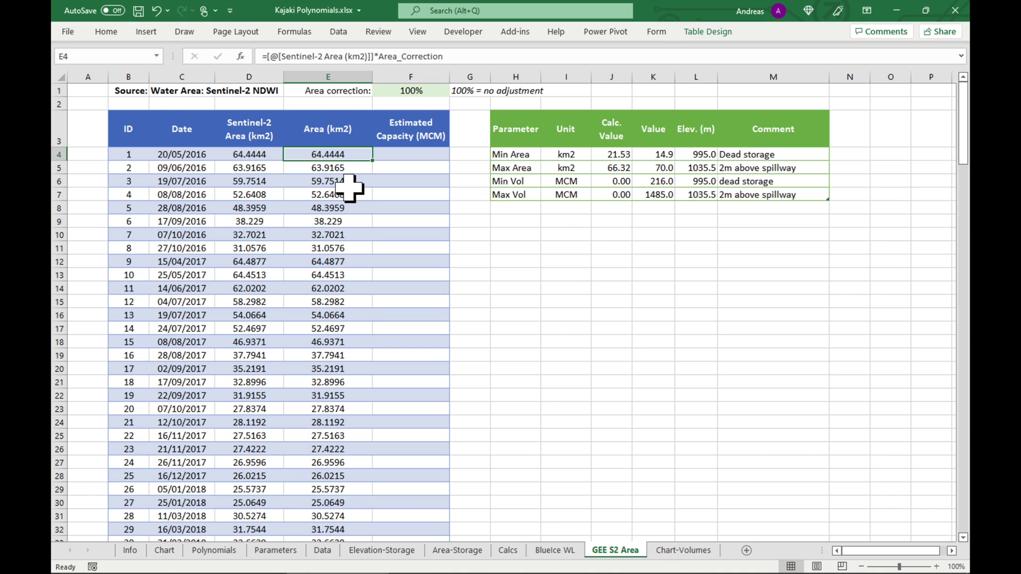
left_click(407, 154)
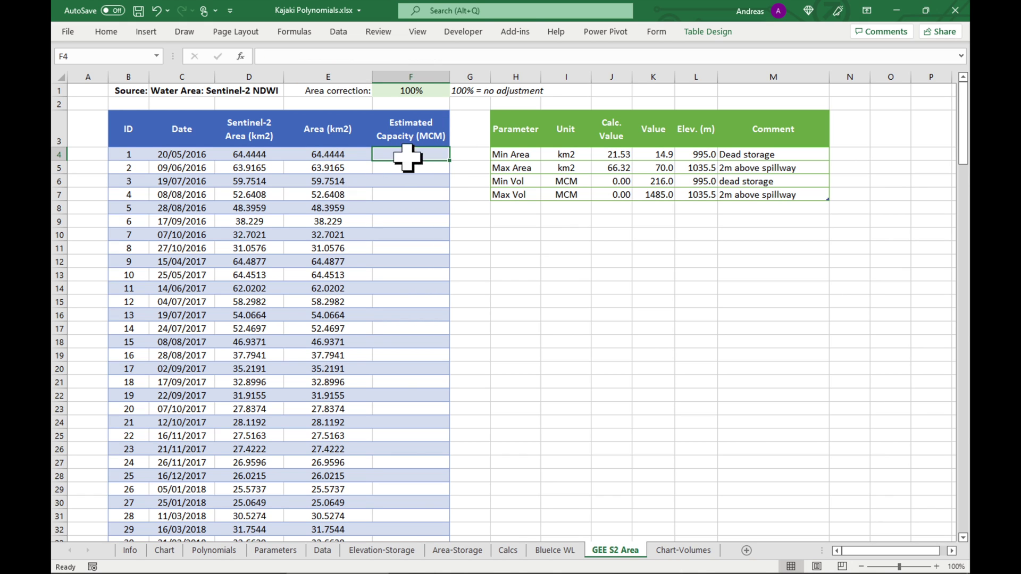
left_click(318, 130)
left_click_drag(317, 57, 182, 57)
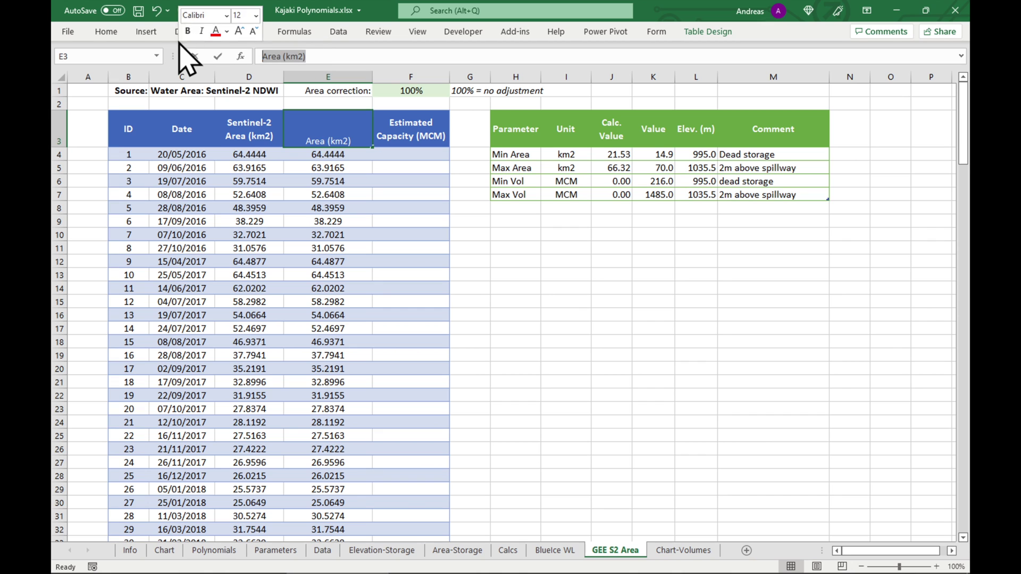
key("Return")
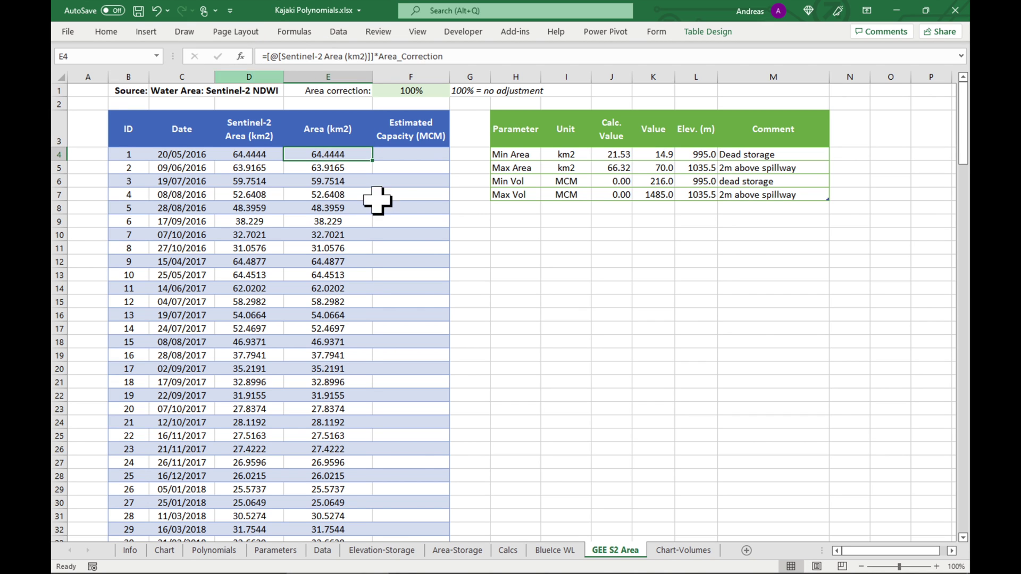
- On the Calcs sheet, rename the Estimated Area header in E3 to "Area (km2)"
left_click(508, 551)
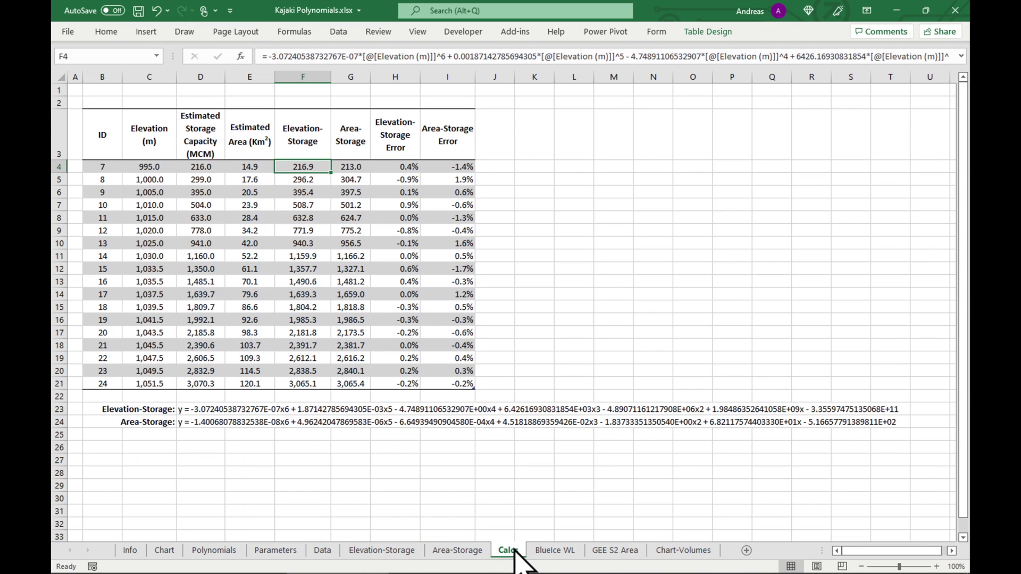
left_click(247, 136)
left_click_drag(377, 56, 170, 36)
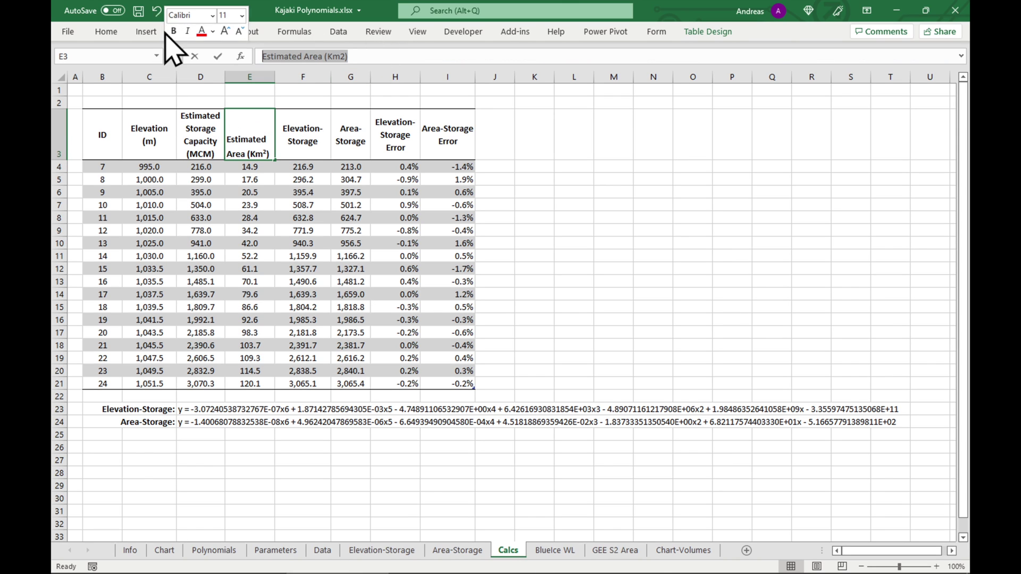
type("Area (km2)")
key("Return")
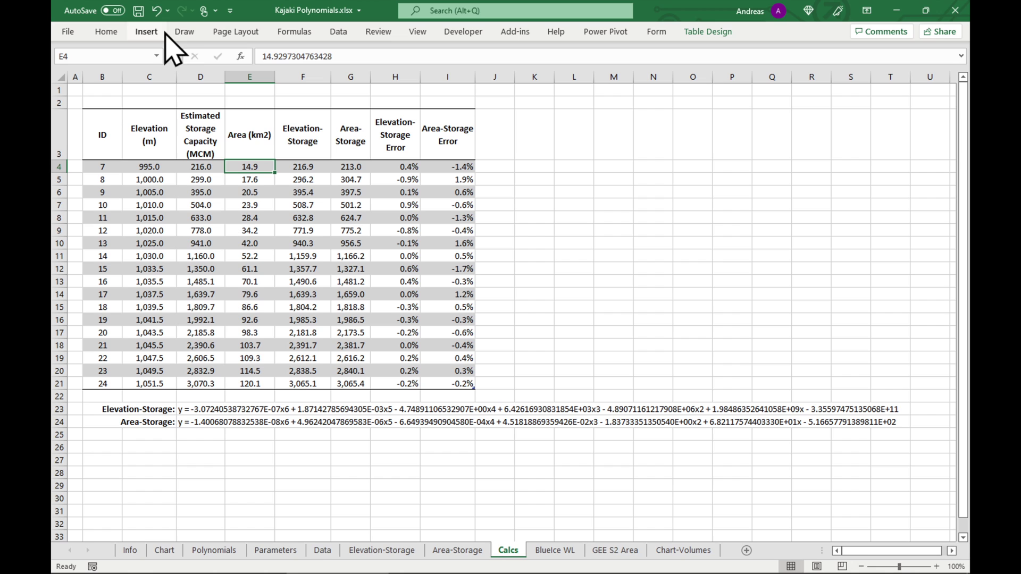
- Copy the complete Area-Storage polynomial formula text from G4 of the Calcs sheet, leaving the cell itself unedited
left_click(347, 167)
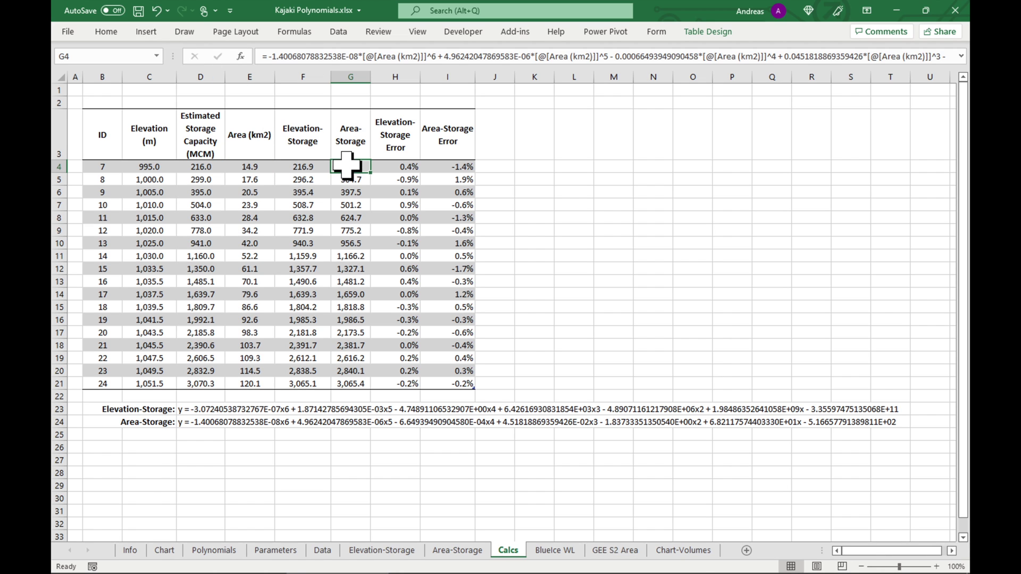
left_click(961, 56)
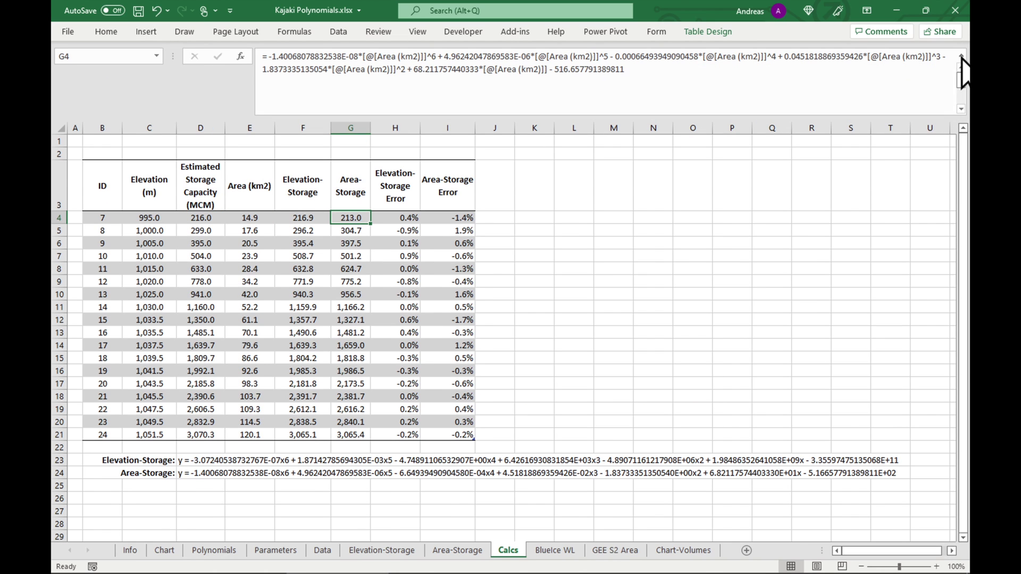
left_click(631, 68)
key("ctrl+a")
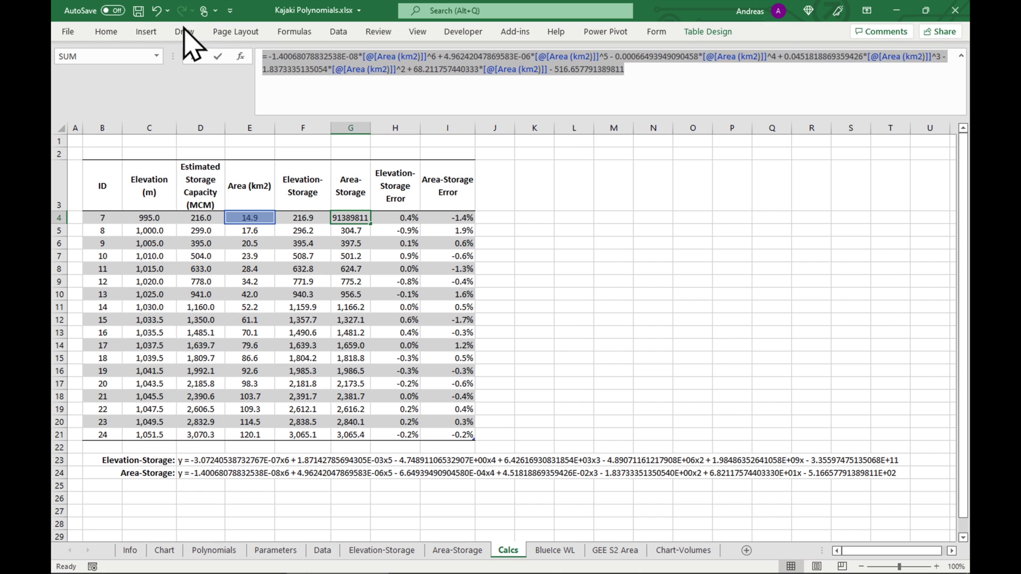
key("Escape")
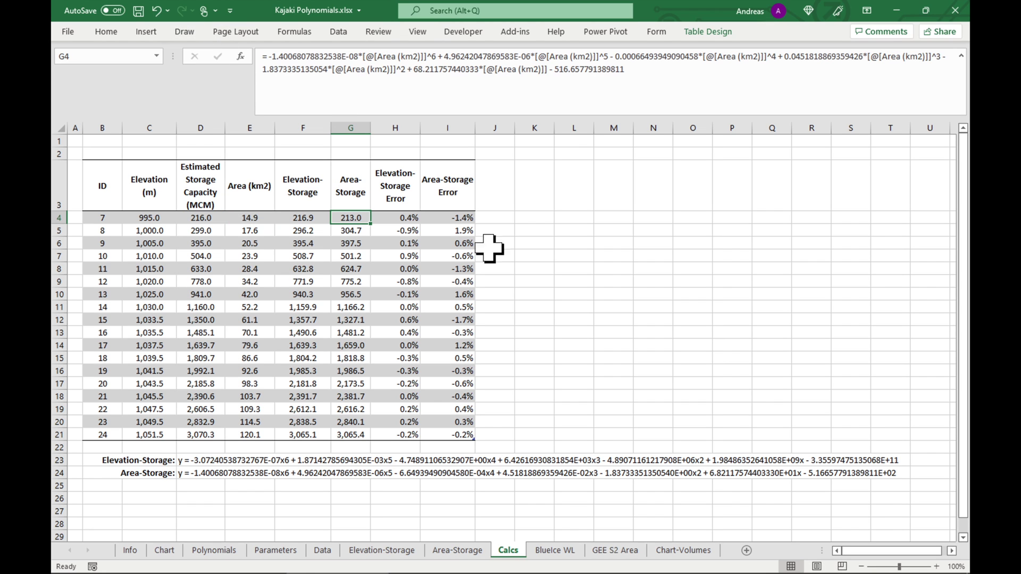
- Paste the copied Area-Storage polynomial formula into F4 of the GEE S2 Area sheet to fill the Estimated Capacity (MCM) column
left_click(615, 551)
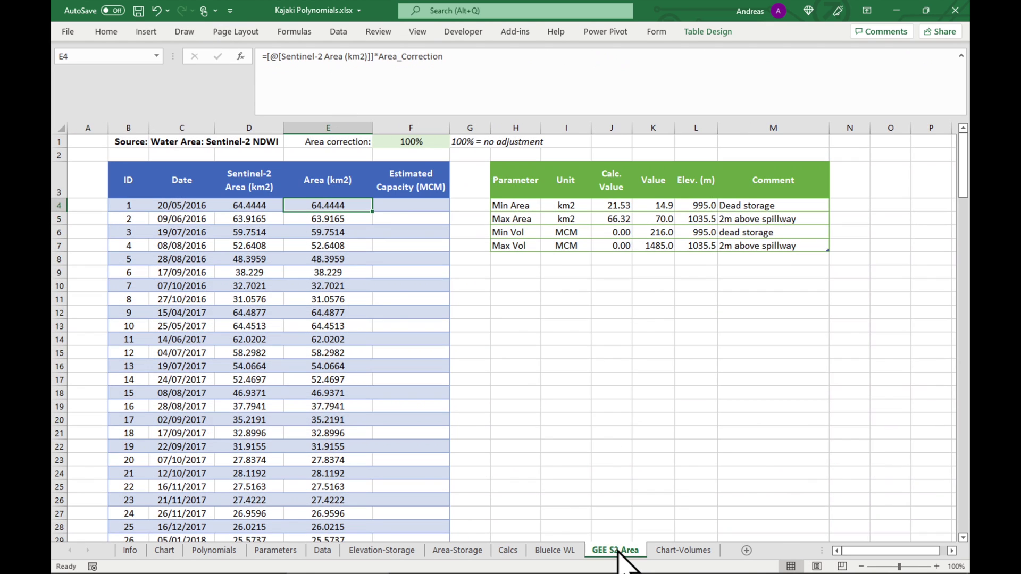
left_click(410, 205)
left_click(294, 52)
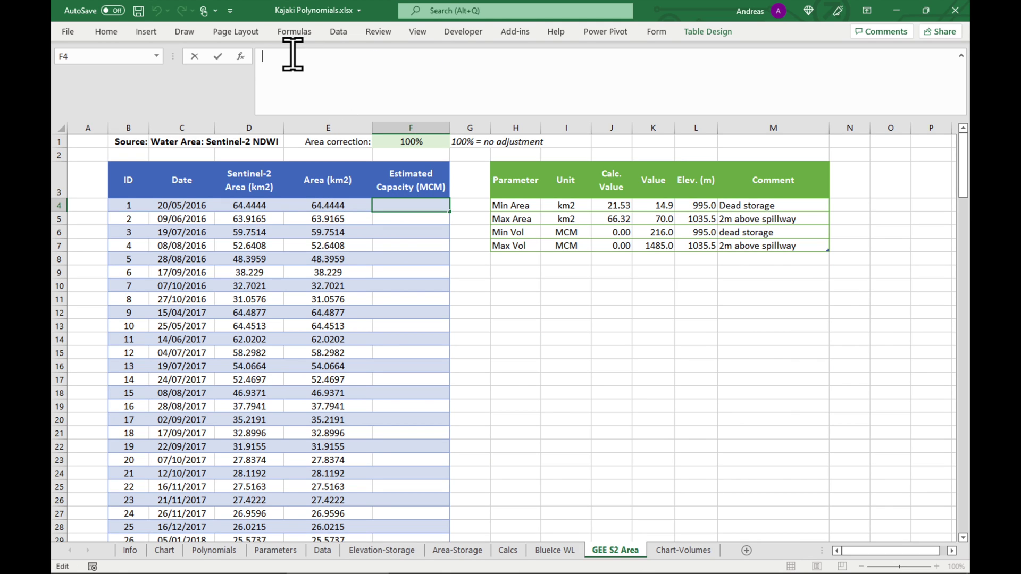
key("ctrl+v")
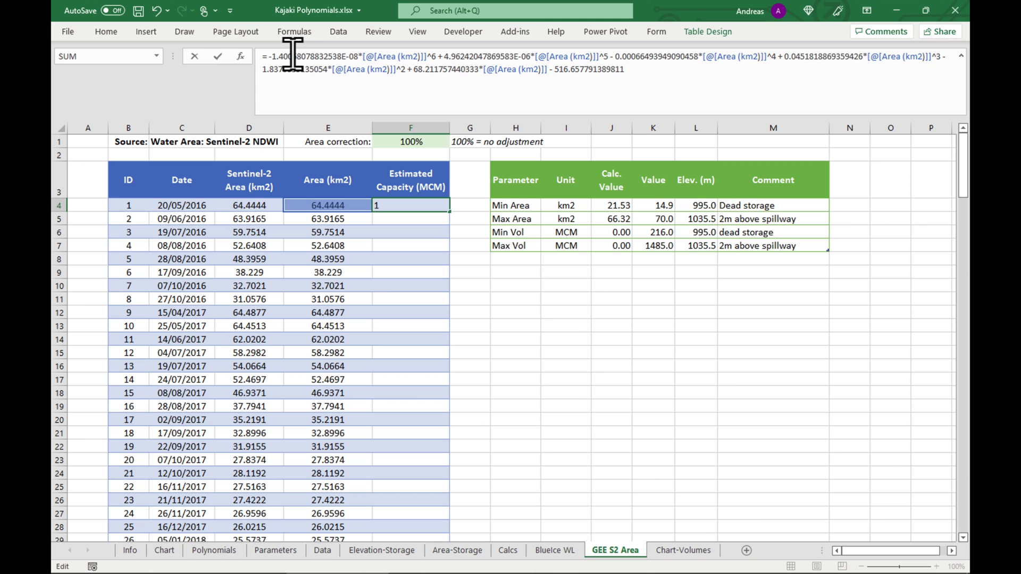
key("Return")
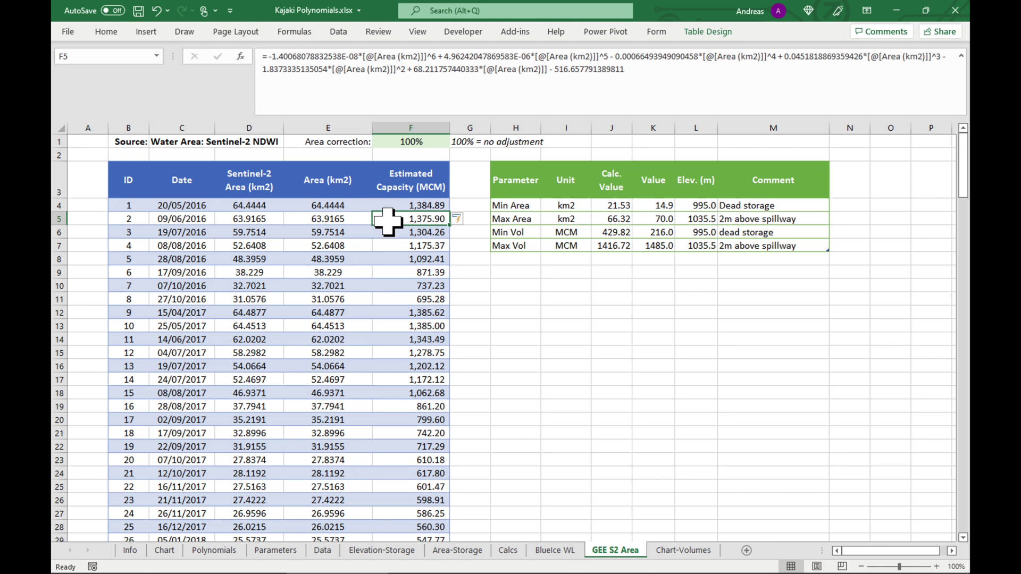
- Collapse the formula bar and compare the Sentinel-2 and radar altimetry storage series on the Chart-Volumes sheet
left_click(961, 56)
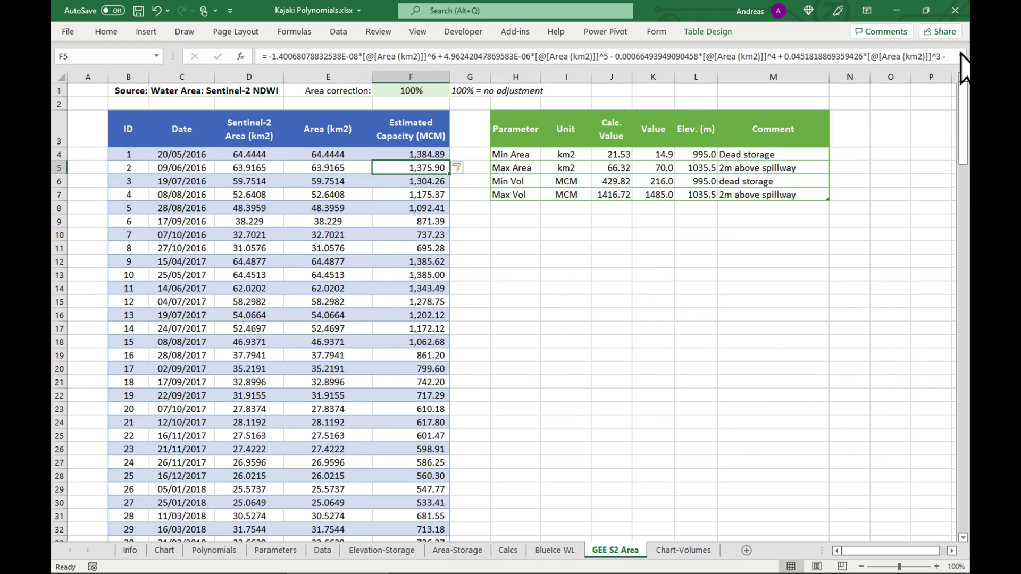
left_click(615, 319)
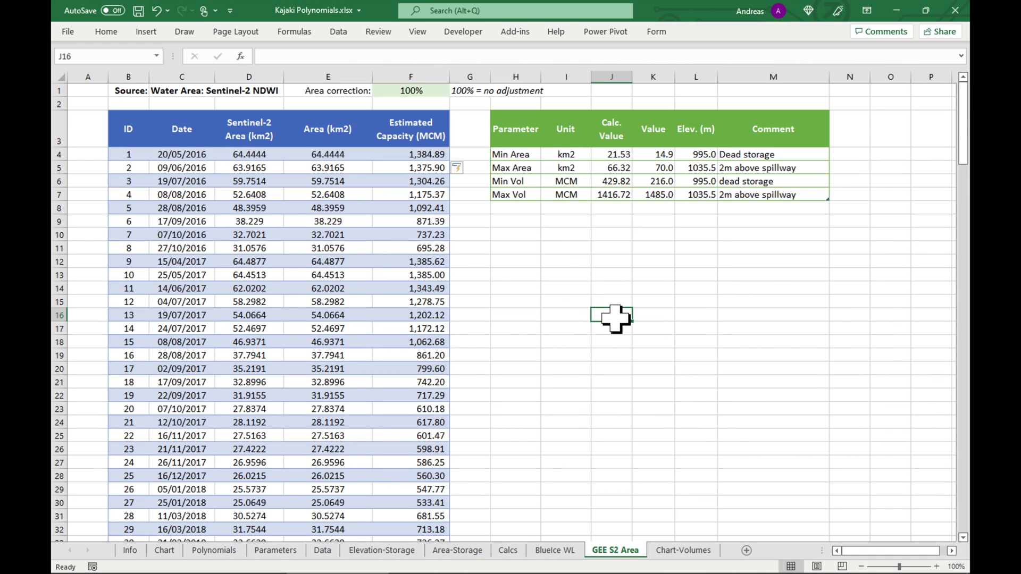
left_click(682, 553)
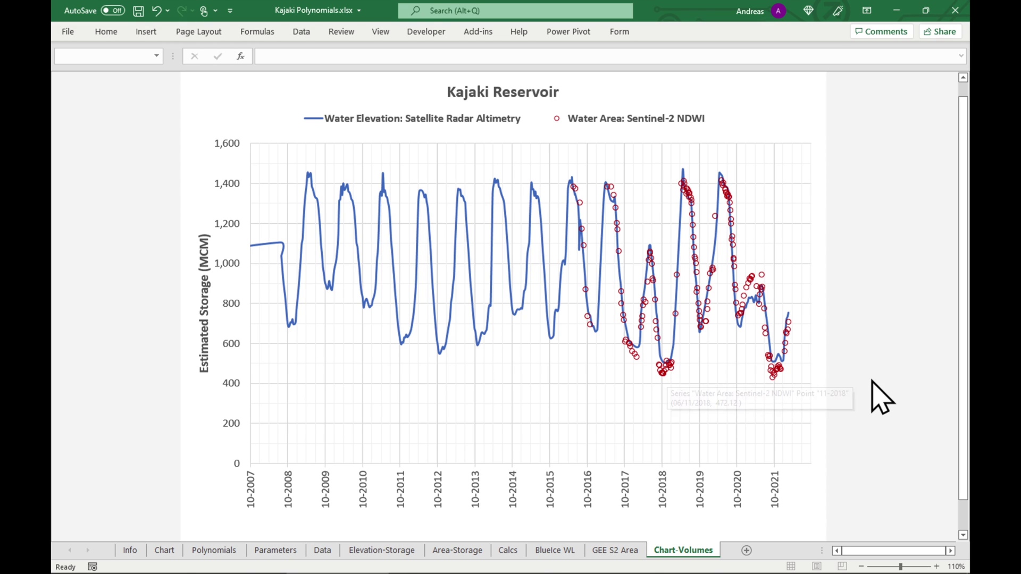
- Try an area correction of 105% in F1 of the GEE S2 Area sheet and check its effect on the Chart-Volumes sheet
left_click(606, 551)
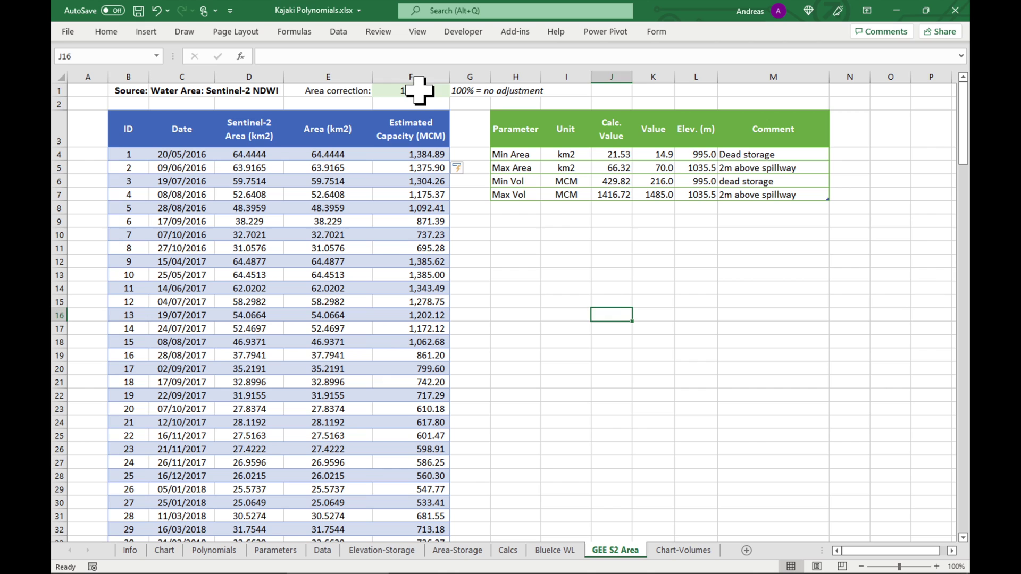
left_click(420, 92)
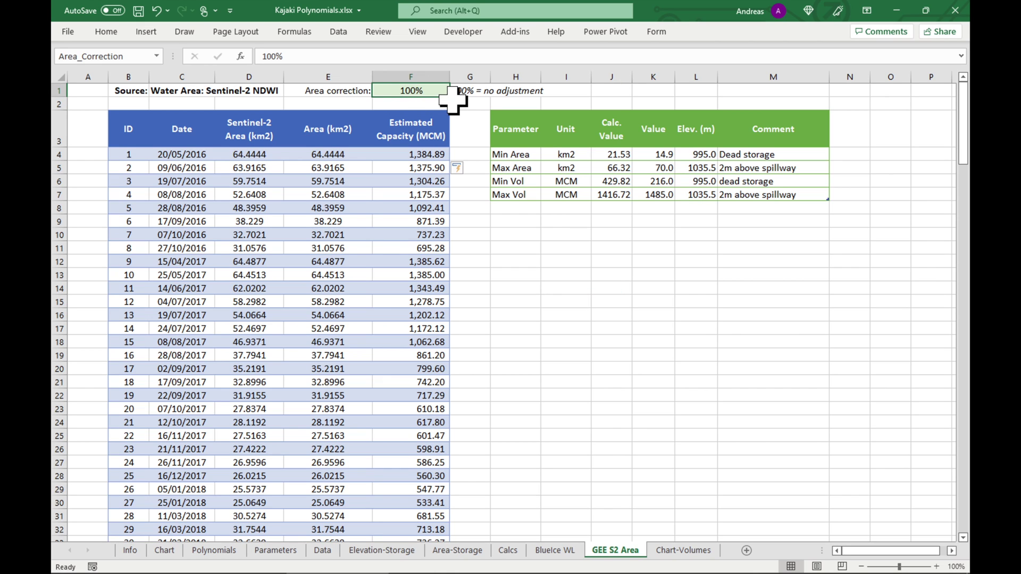
left_click(273, 57)
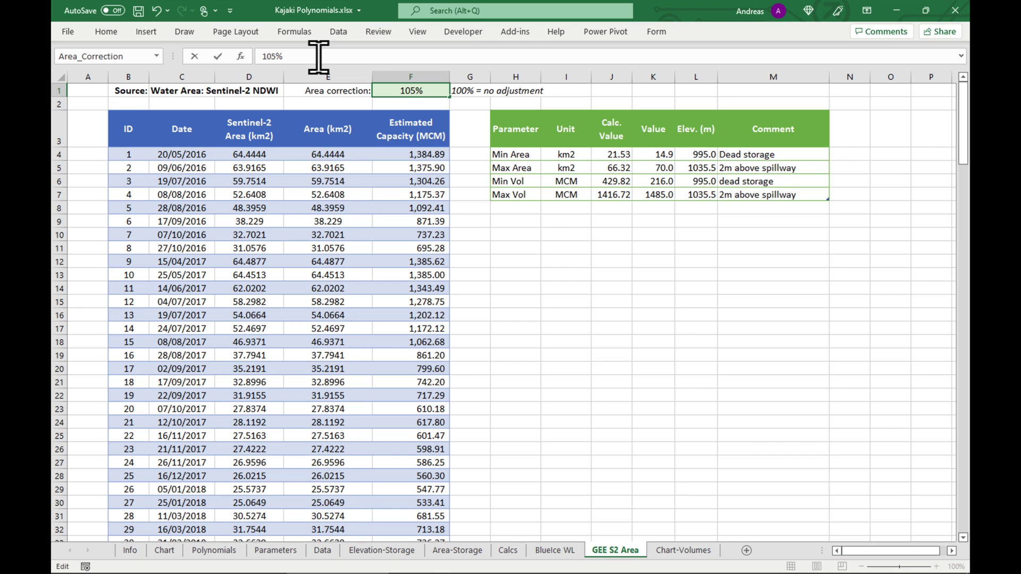
key("Return")
left_click(682, 551)
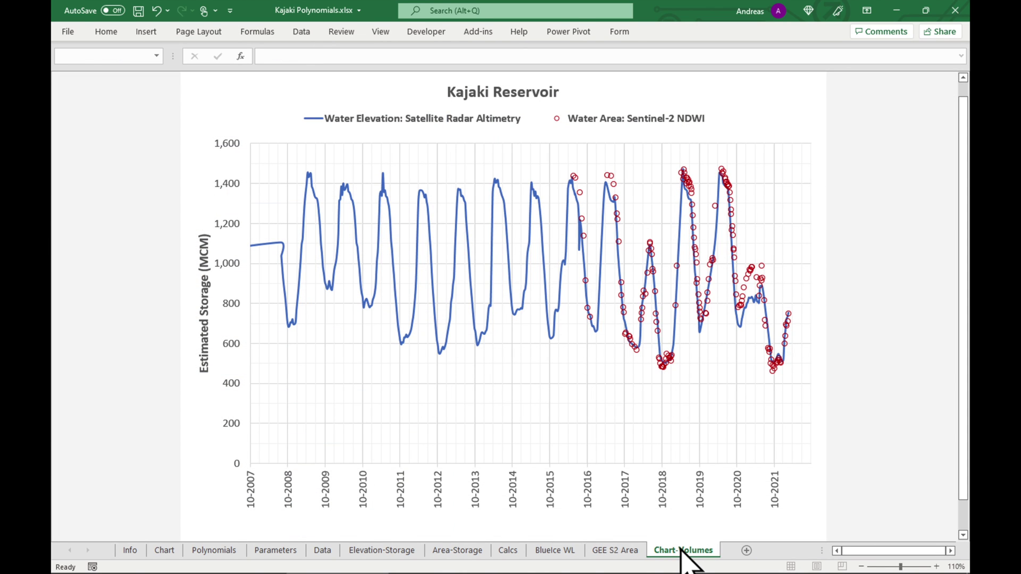
- Try an area correction of 95% on the GEE S2 Area sheet and compare the series on the Chart-Volumes sheet
left_click(631, 551)
left_click(409, 89)
type("95")
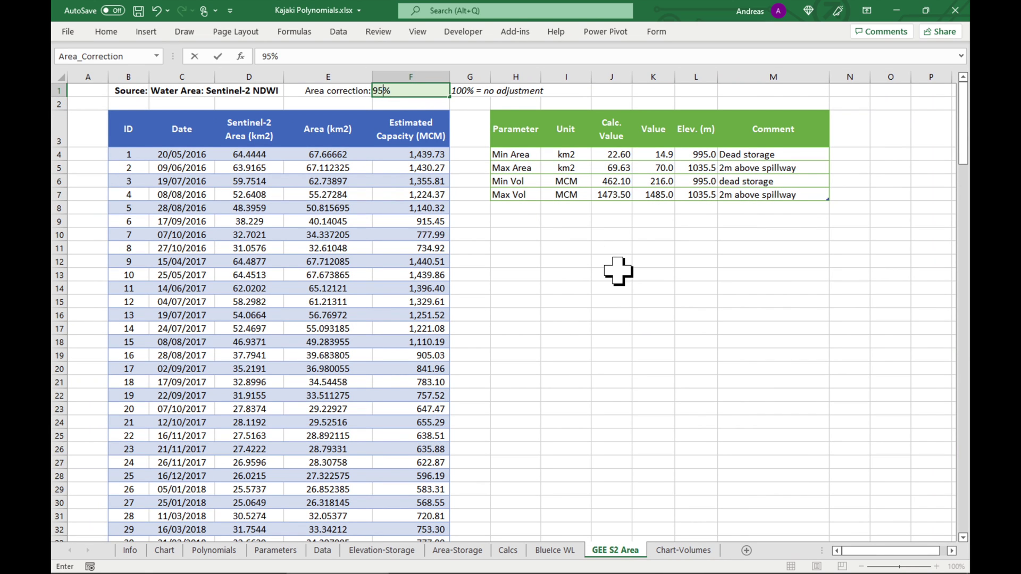
key("Return")
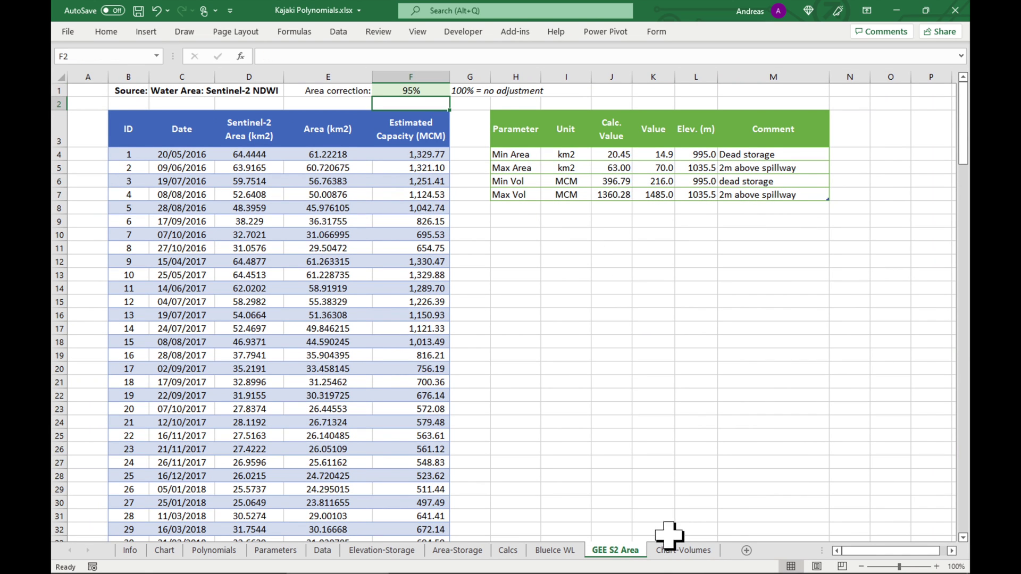
left_click(676, 551)
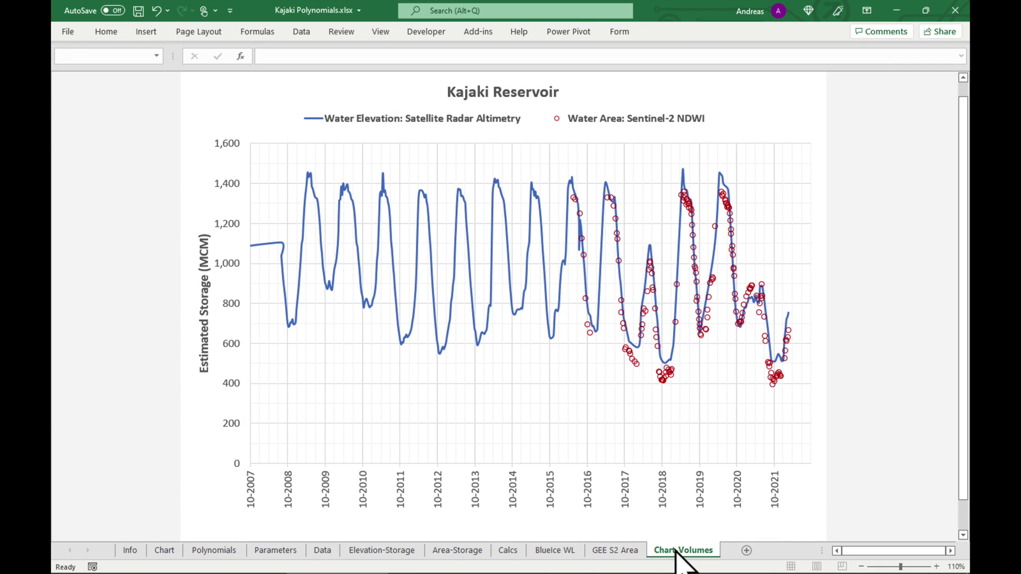
- Reset the area correction on the GEE S2 Area sheet to 100% and recheck the Chart-Volumes sheet
left_click(631, 551)
left_click(418, 90)
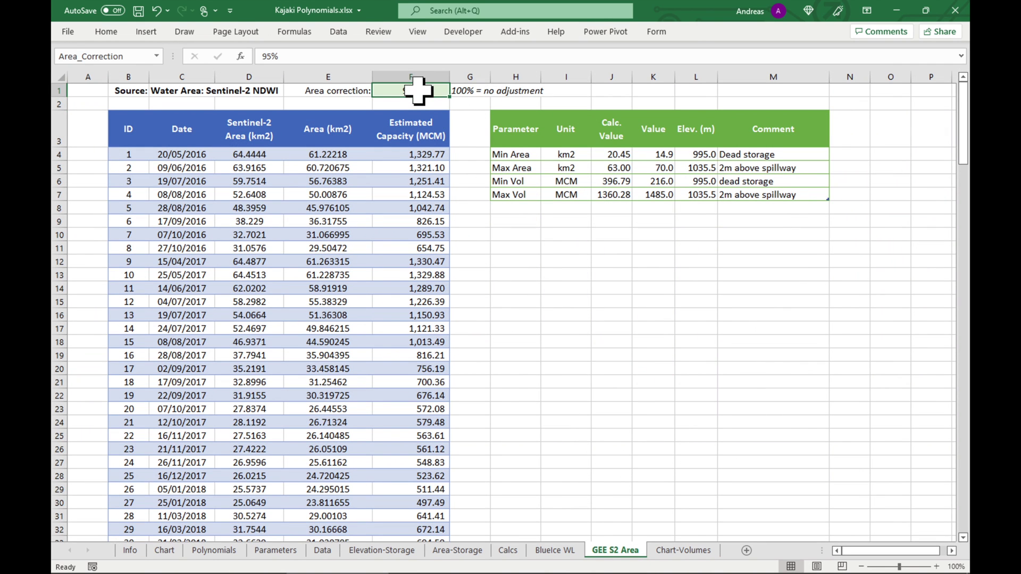
type("100")
key("Return")
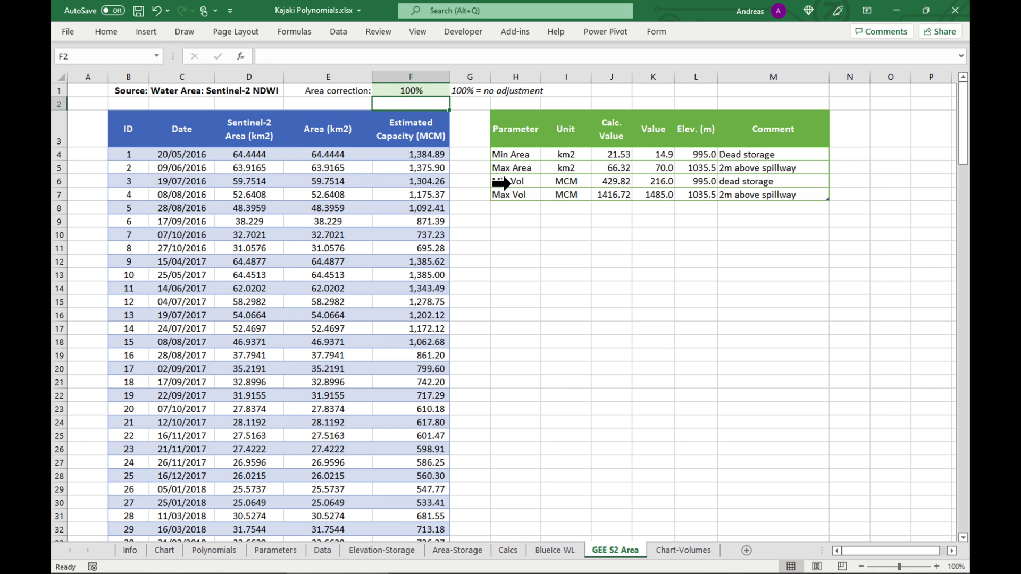
left_click(562, 554)
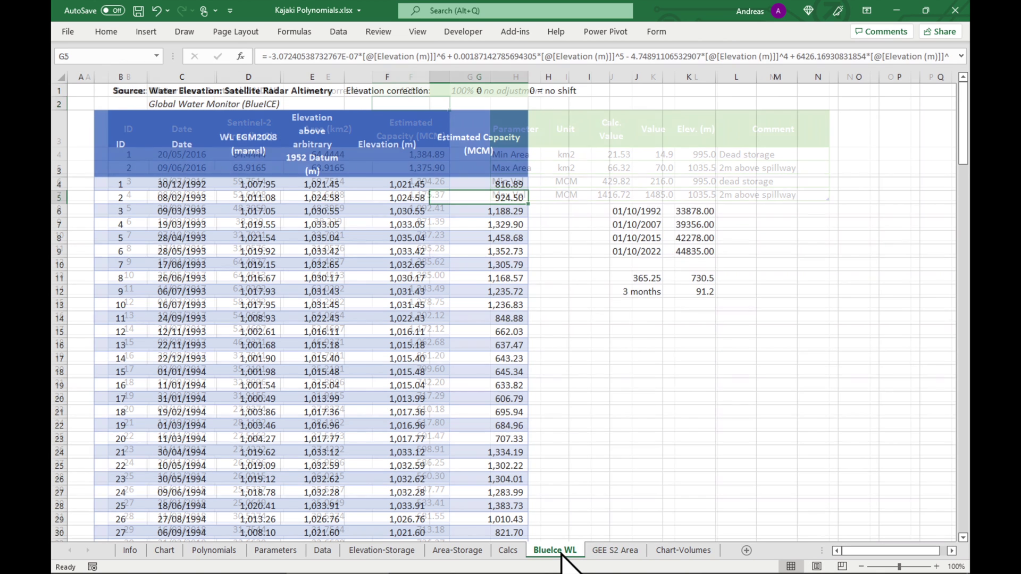
left_click(686, 553)
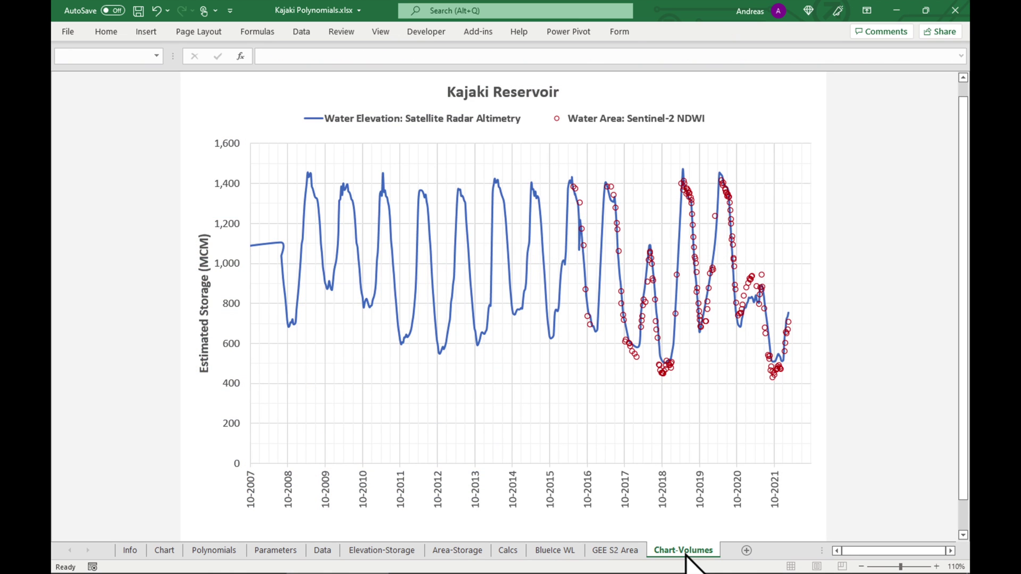
- Try an elevation correction of -1 in G1 of the BlueIce WL sheet and check its effect on the Chart-Volumes sheet
left_click(564, 553)
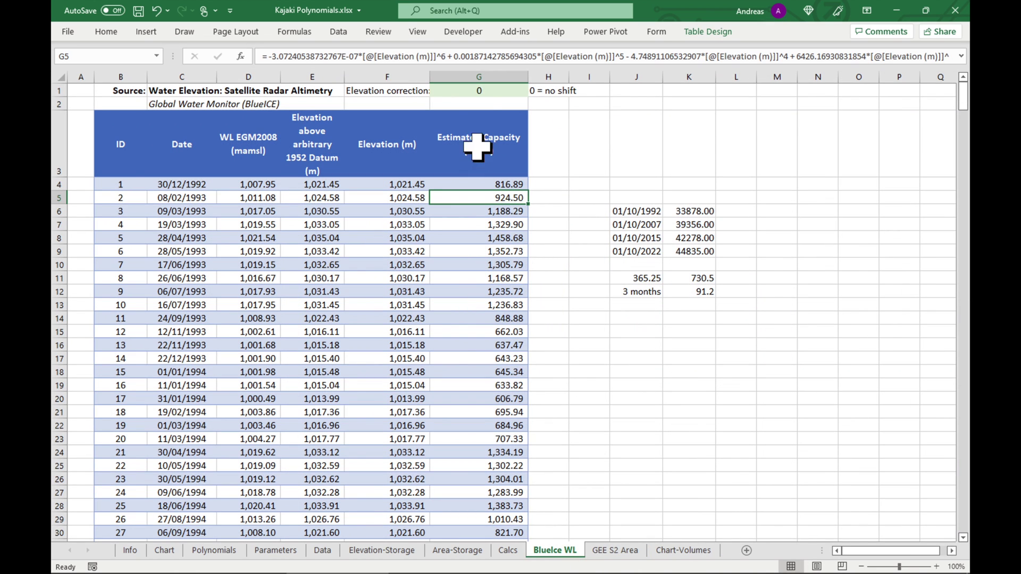
left_click(479, 92)
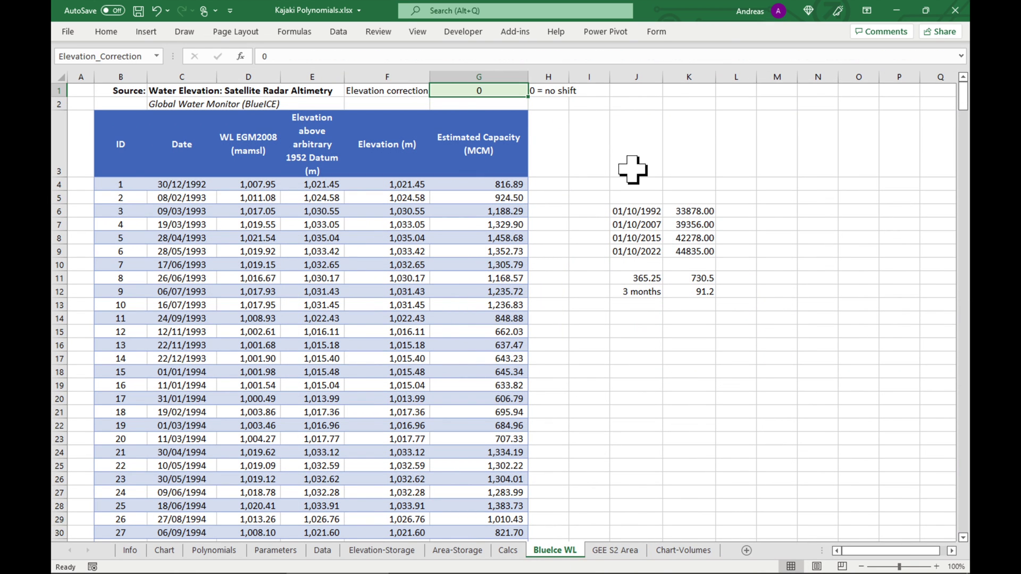
type("-1")
key("Return")
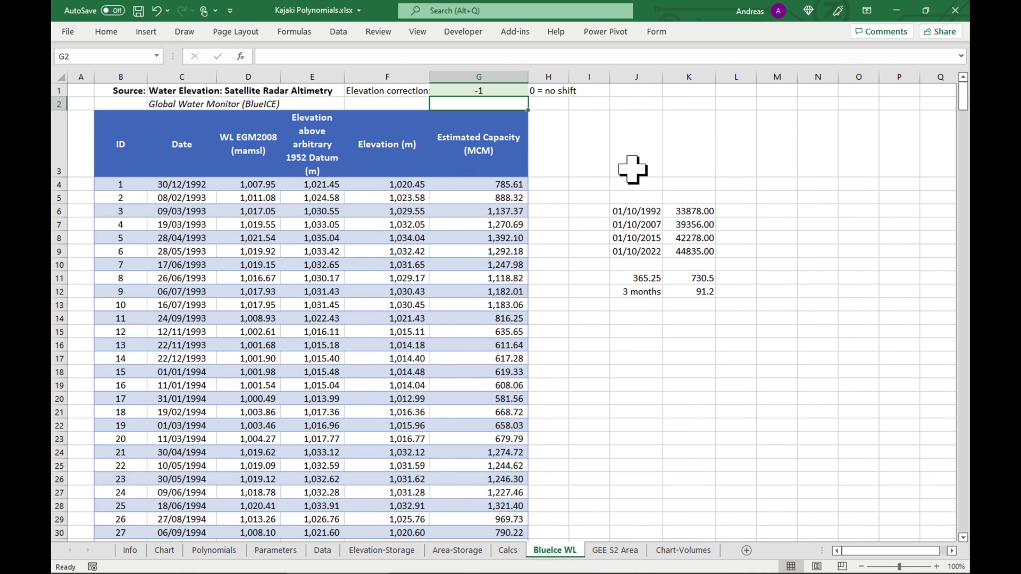
left_click(680, 551)
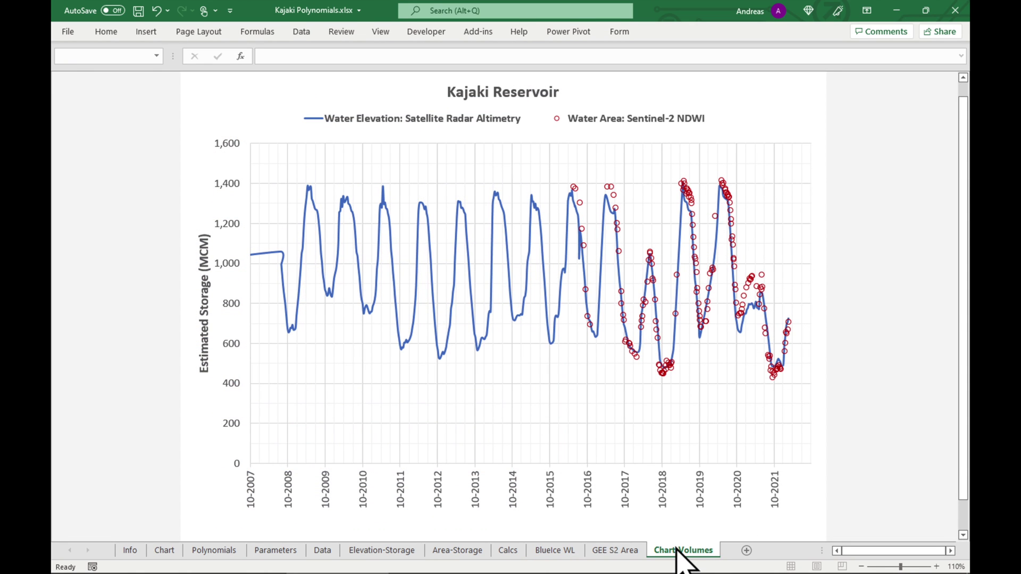
- Try an elevation correction of 1 on the BlueIce WL sheet and compare the series on the Chart-Volumes sheet
left_click(551, 551)
left_click(481, 91)
type("1")
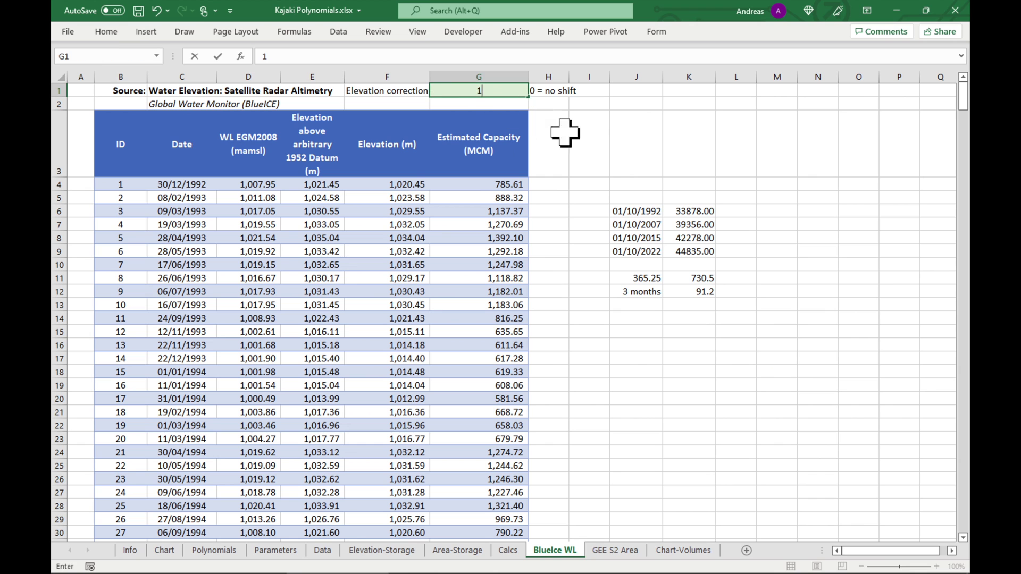
left_click(601, 166)
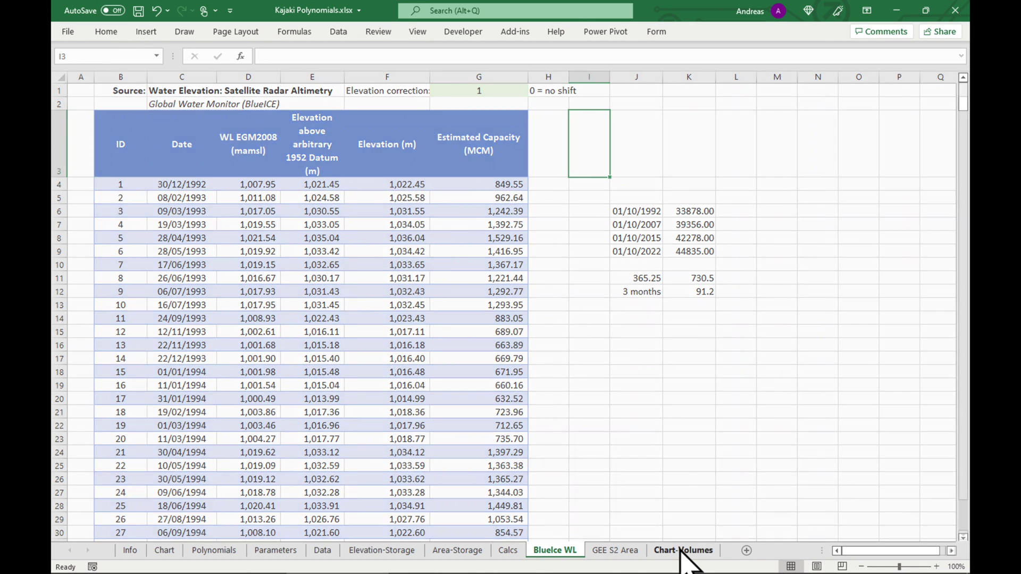
left_click(683, 551)
- Reset the elevation correction on the BlueIce WL sheet to 0 and inspect the altimetry curve on the Chart-Volumes sheet
left_click(555, 551)
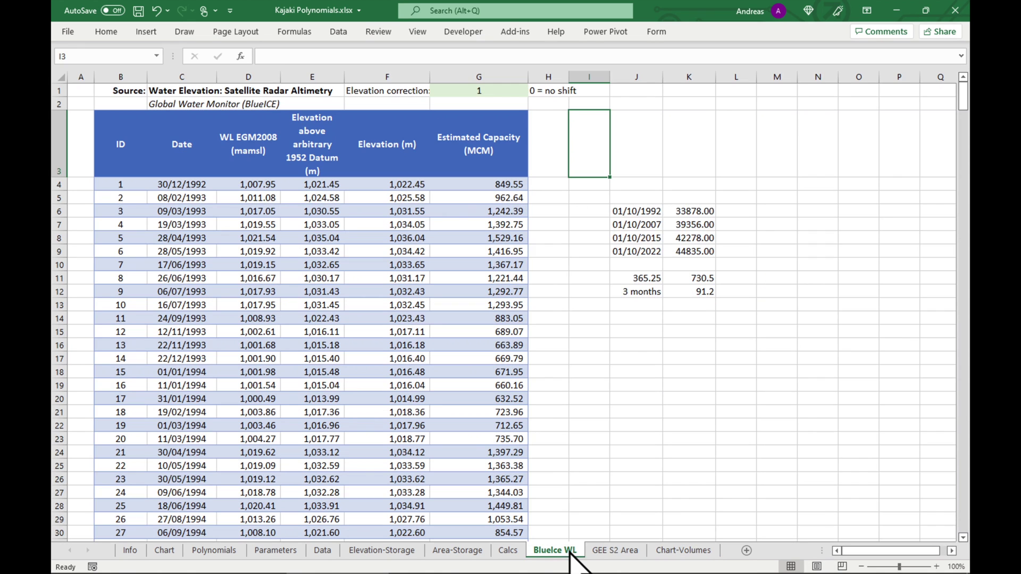
left_click(488, 90)
type("0")
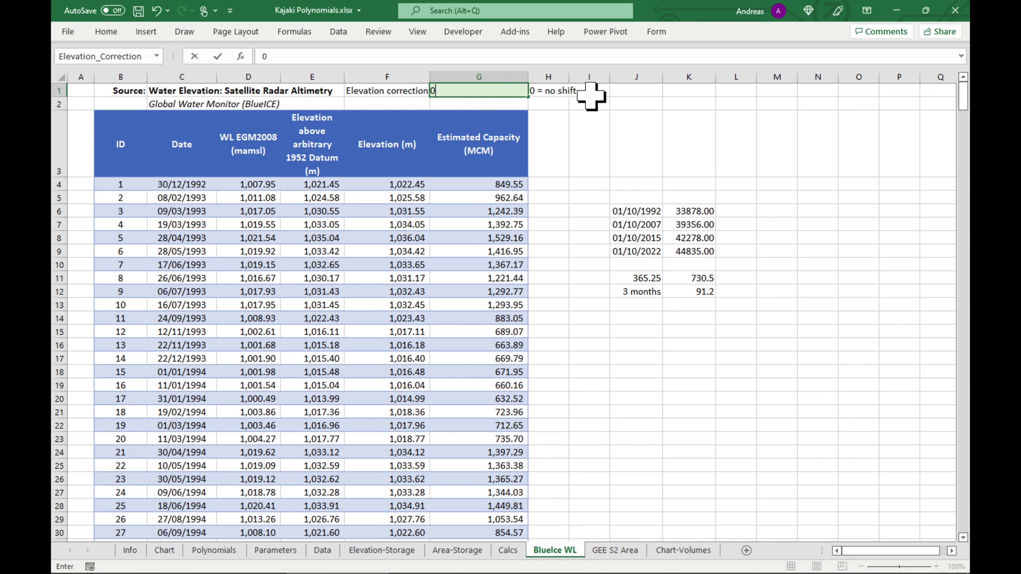
key("Return")
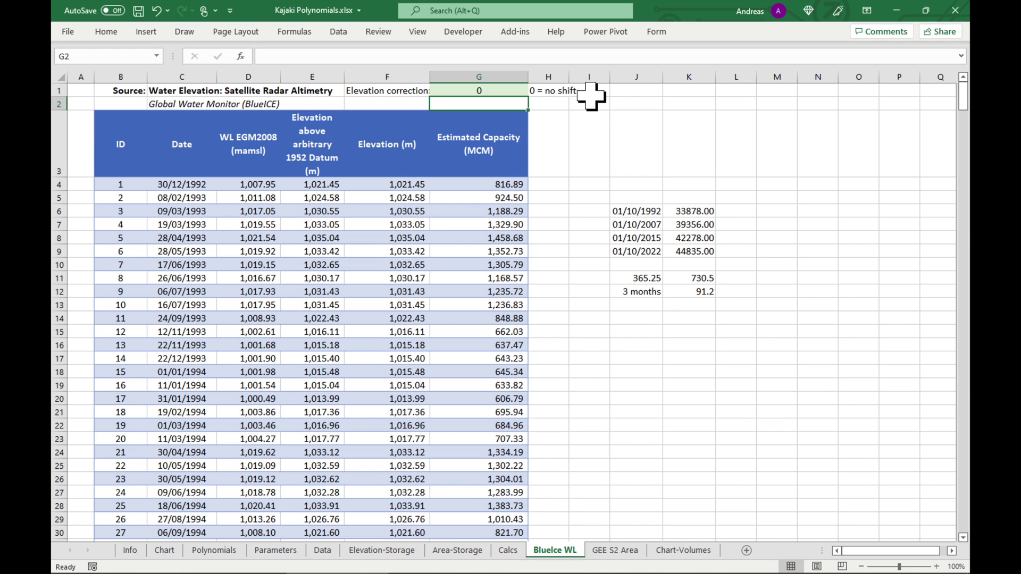
left_click(691, 553)
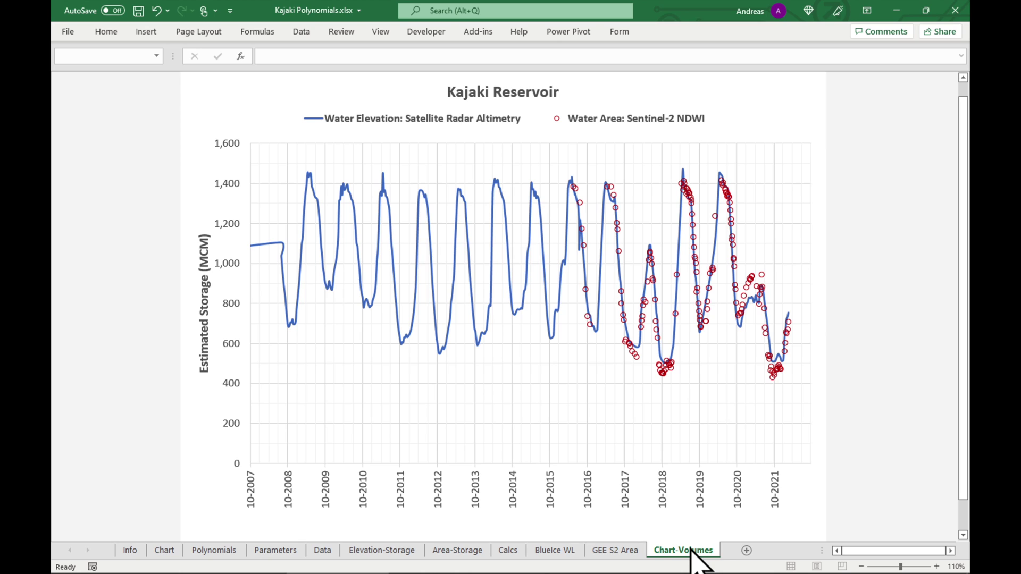
mouse_move(416, 296)
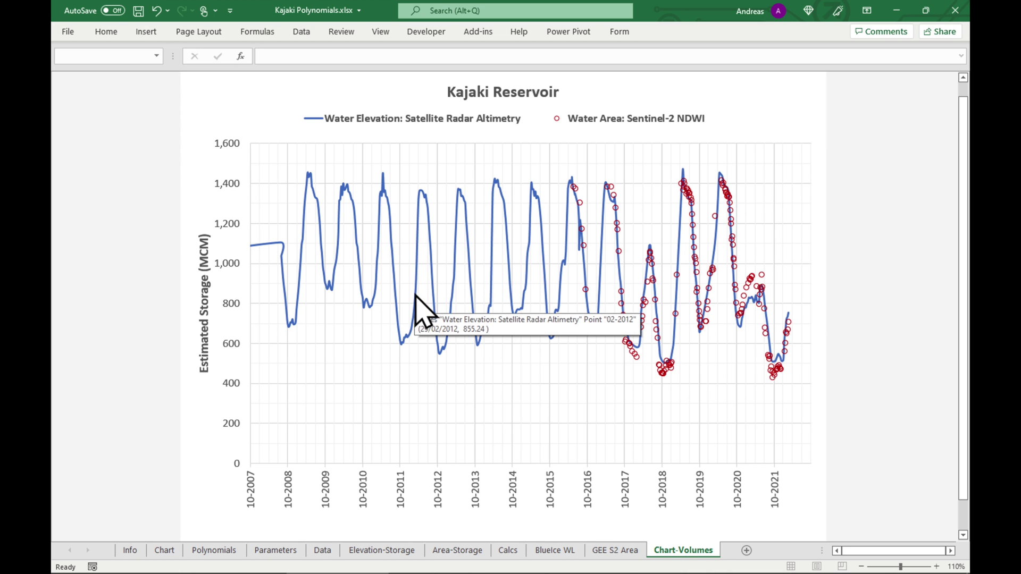